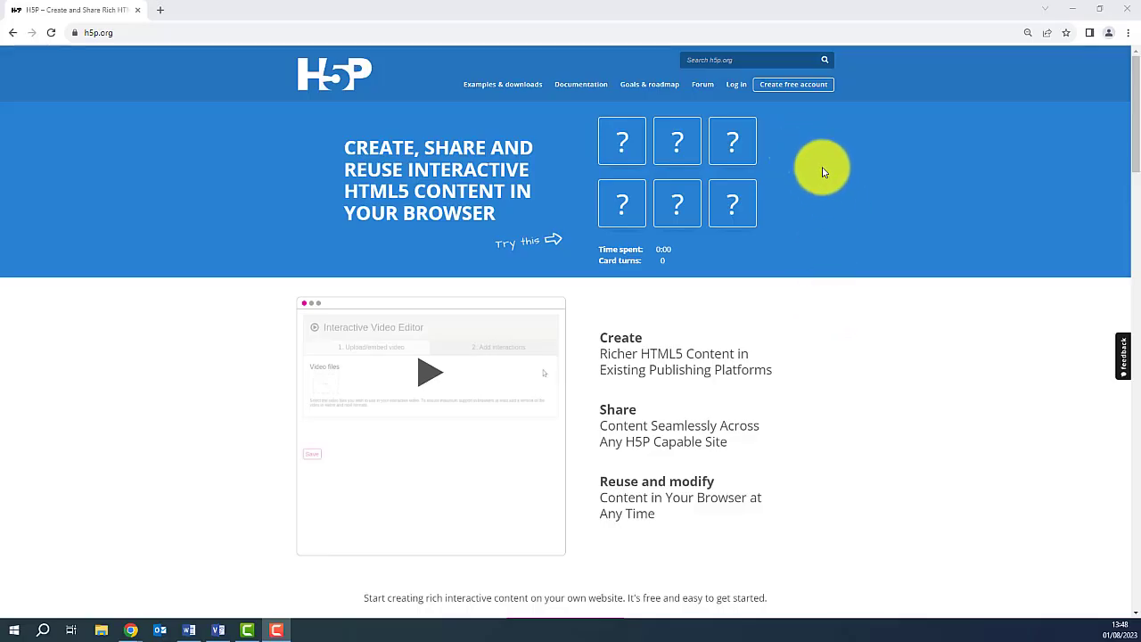
- Log in to the H5P account and start new Branching Scenario content titled eLD Scenario
{"action": "left_click", "coordinate": [94, 33]}
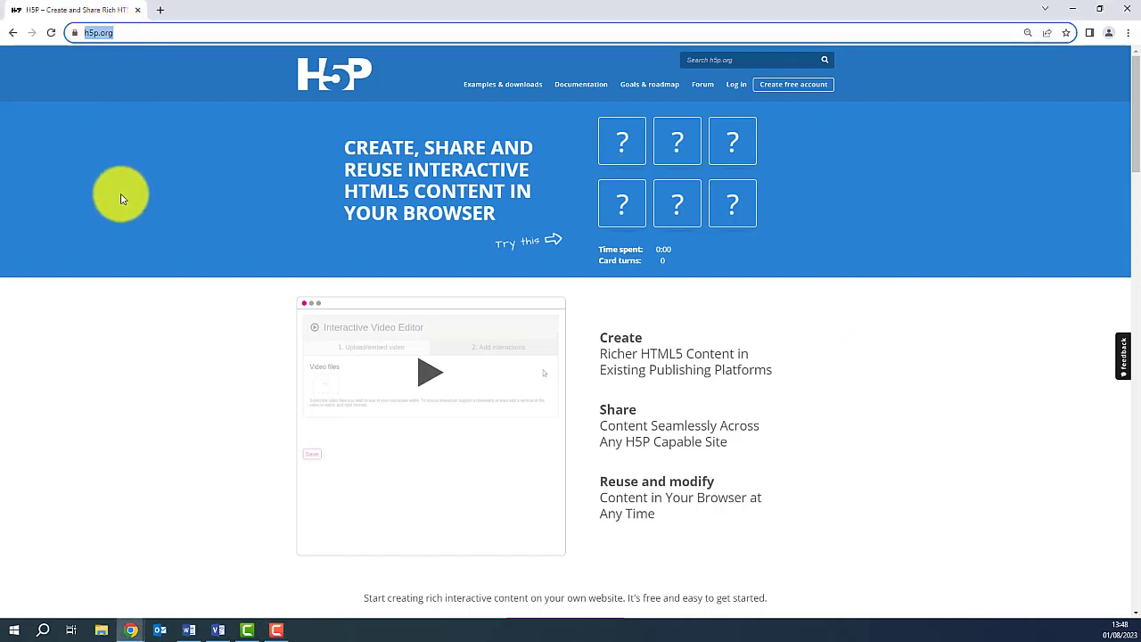
{"action": "left_click", "coordinate": [736, 89]}
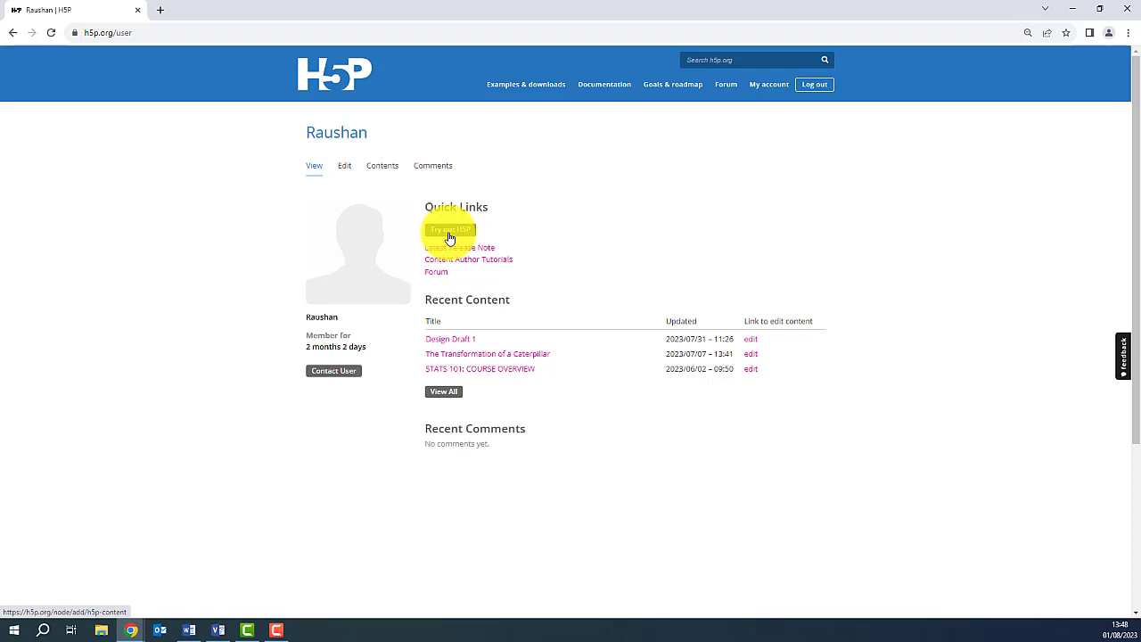
{"action": "left_click", "coordinate": [453, 231]}
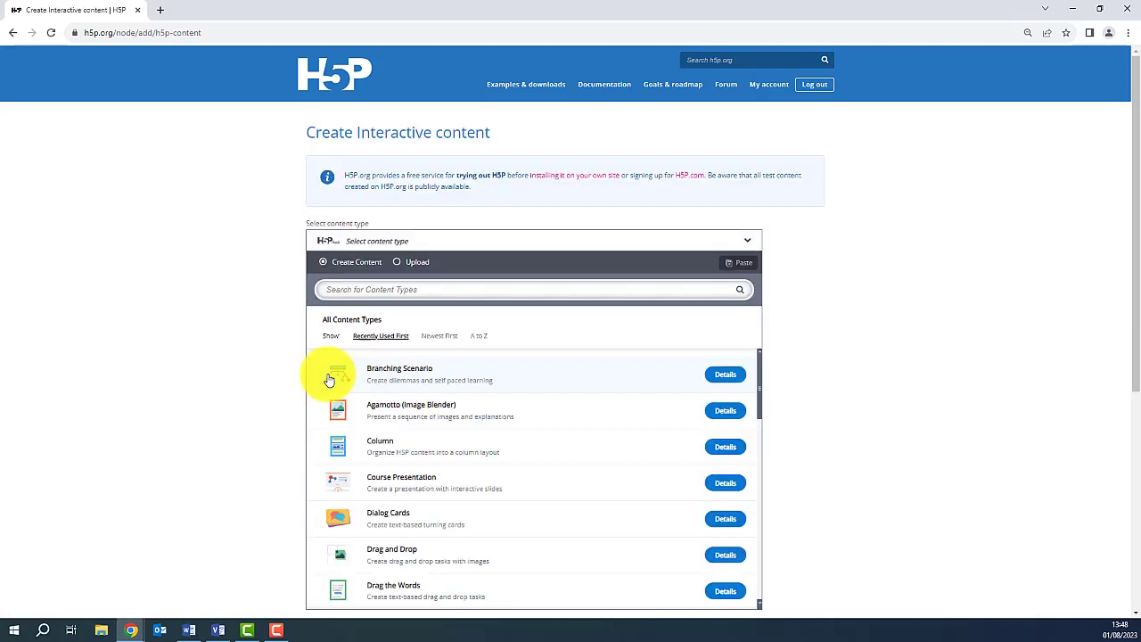
{"action": "left_click", "coordinate": [429, 380]}
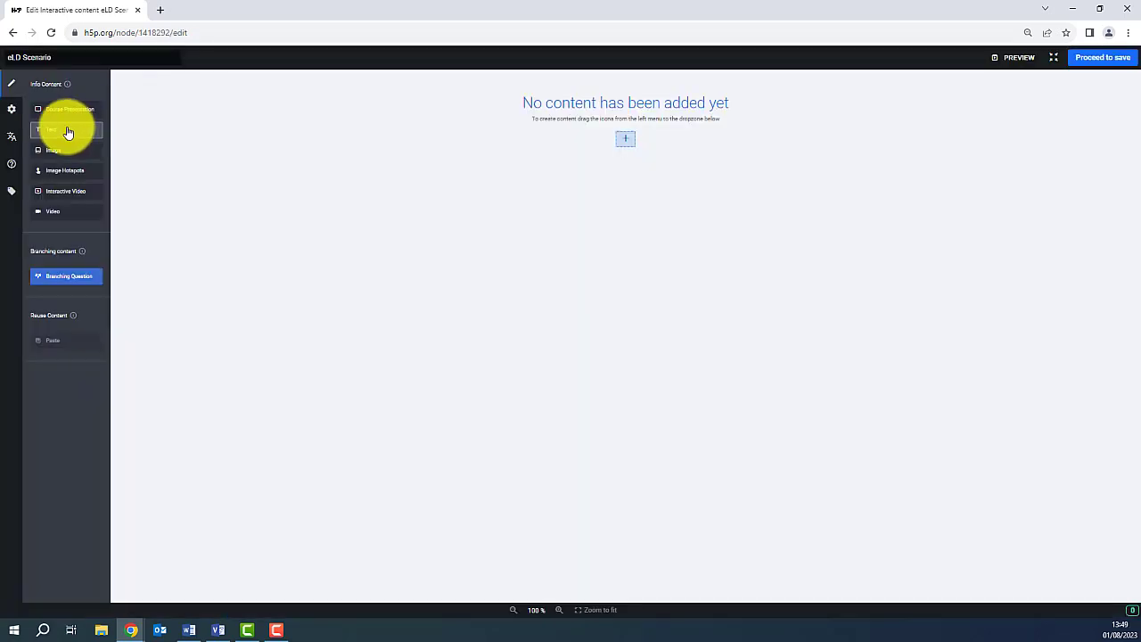
- Add a Text block titled Instruction to the empty scenario, reading "Select the most appropriate response to create a proper online course."
{"action": "left_click_drag", "start_coordinate": [47, 134], "coordinate": [571, 150]}
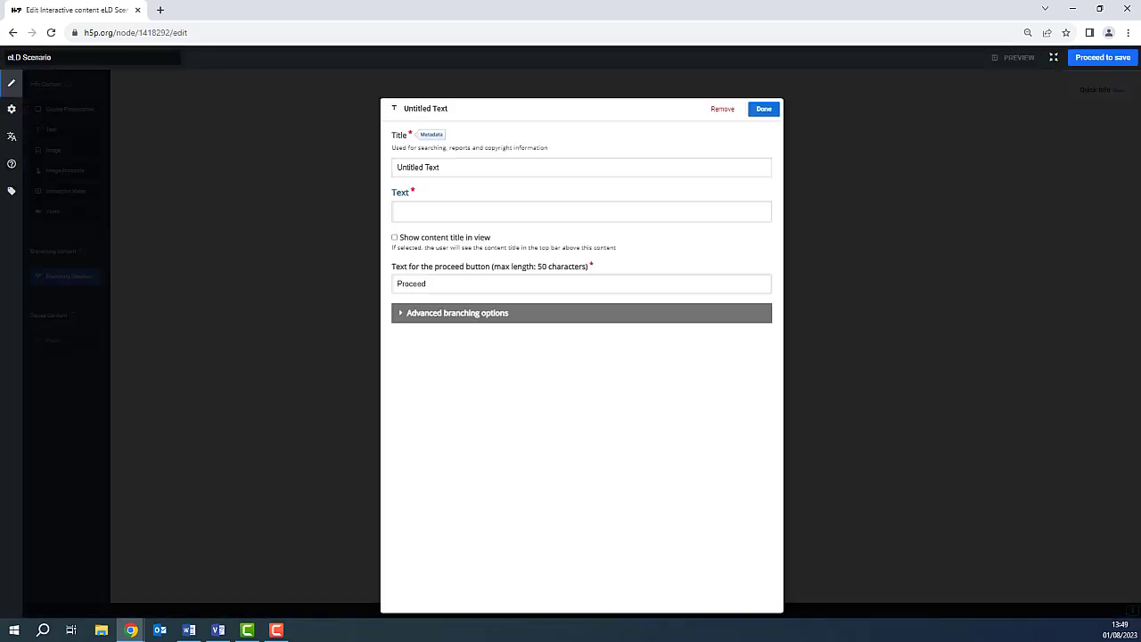
{"action": "key", "text": "alt+Tab"}
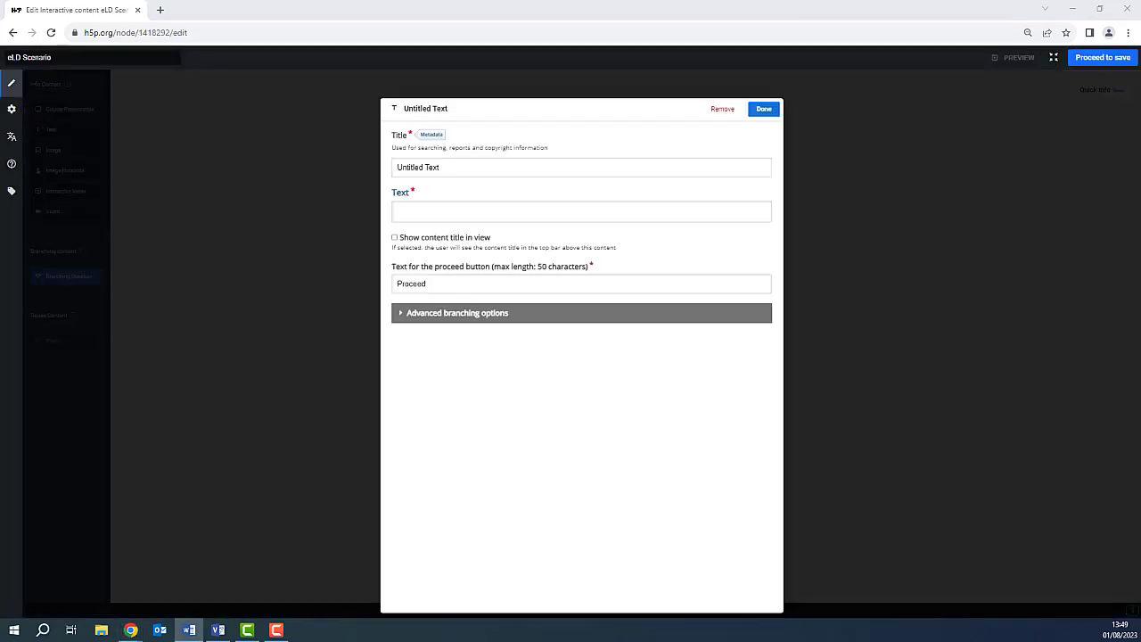
{"action": "left_click", "coordinate": [395, 164]}
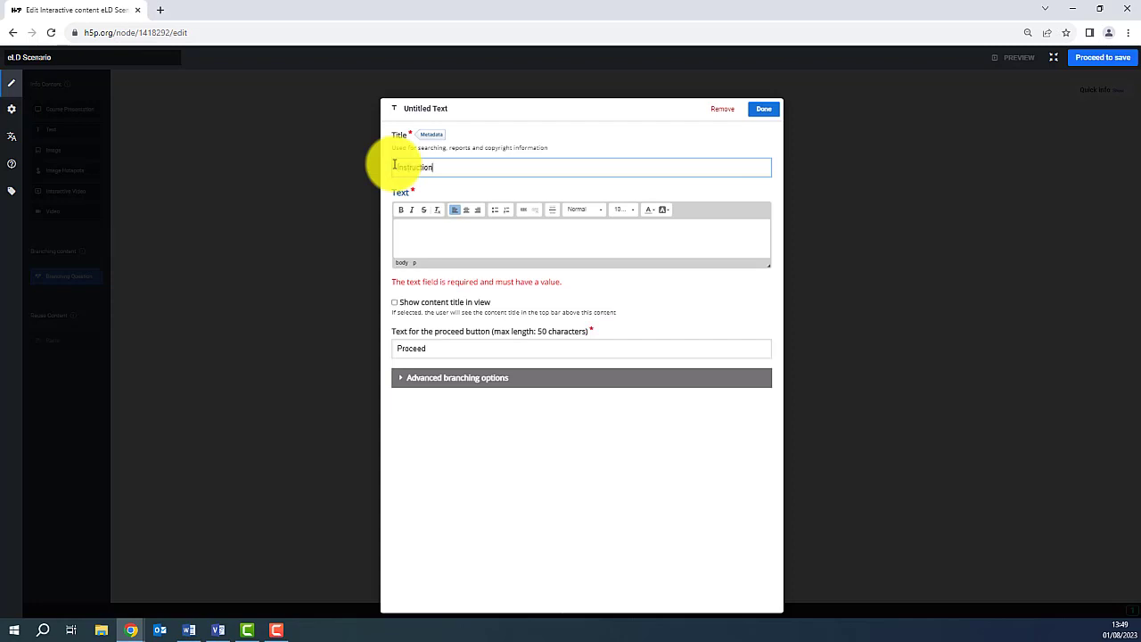
{"action": "left_click", "coordinate": [448, 234]}
{"action": "left_click", "coordinate": [419, 215]}
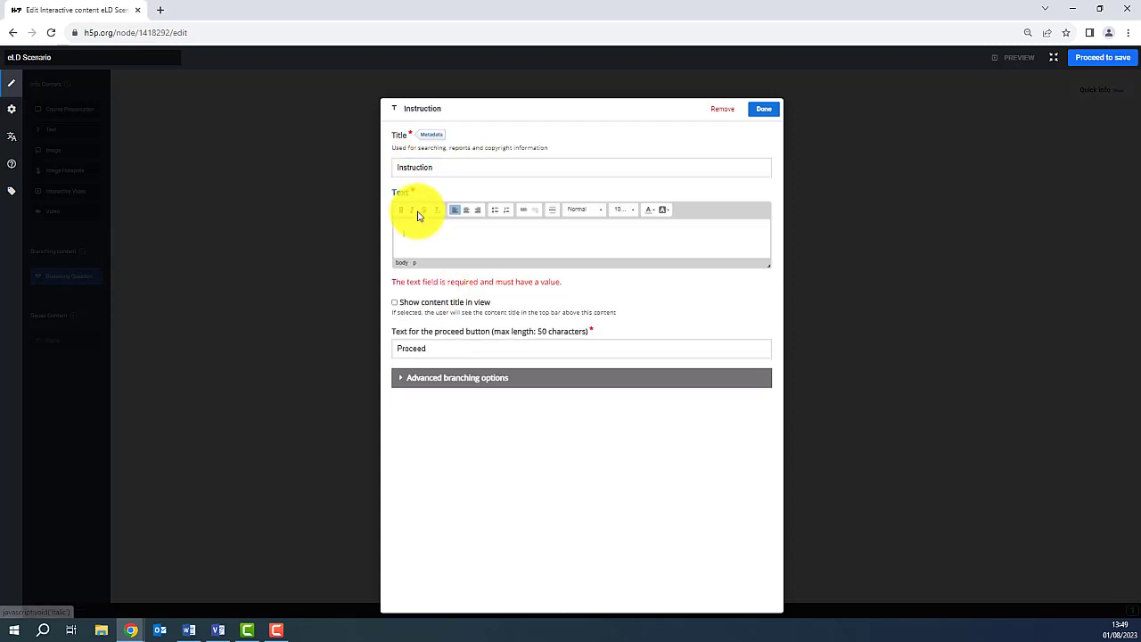
{"action": "type", "text": "Select the most appropriate response to create a proper online course"}
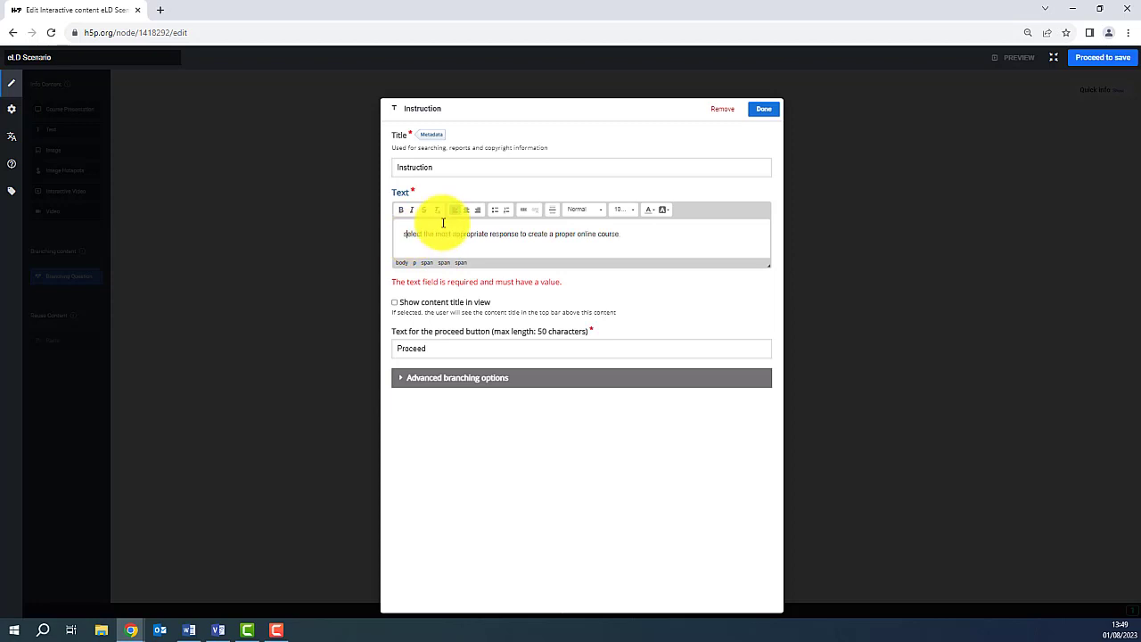
{"action": "left_click", "coordinate": [764, 110]}
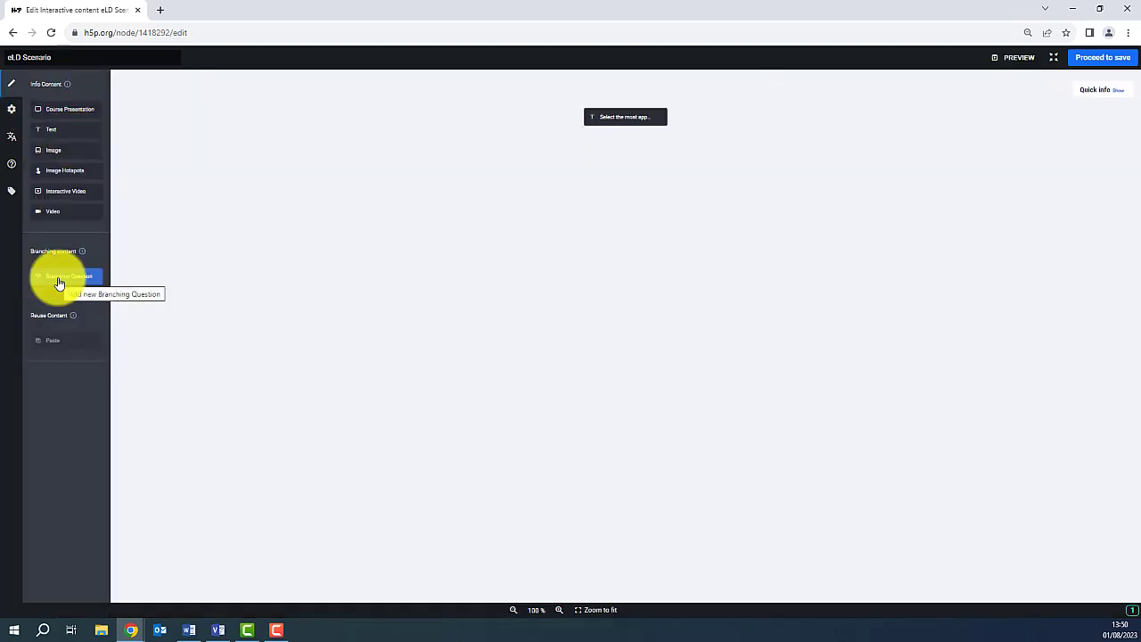
- Add a branching question below the instruction text block and title it 1
{"action": "left_click_drag", "start_coordinate": [56, 279], "coordinate": [622, 145]}
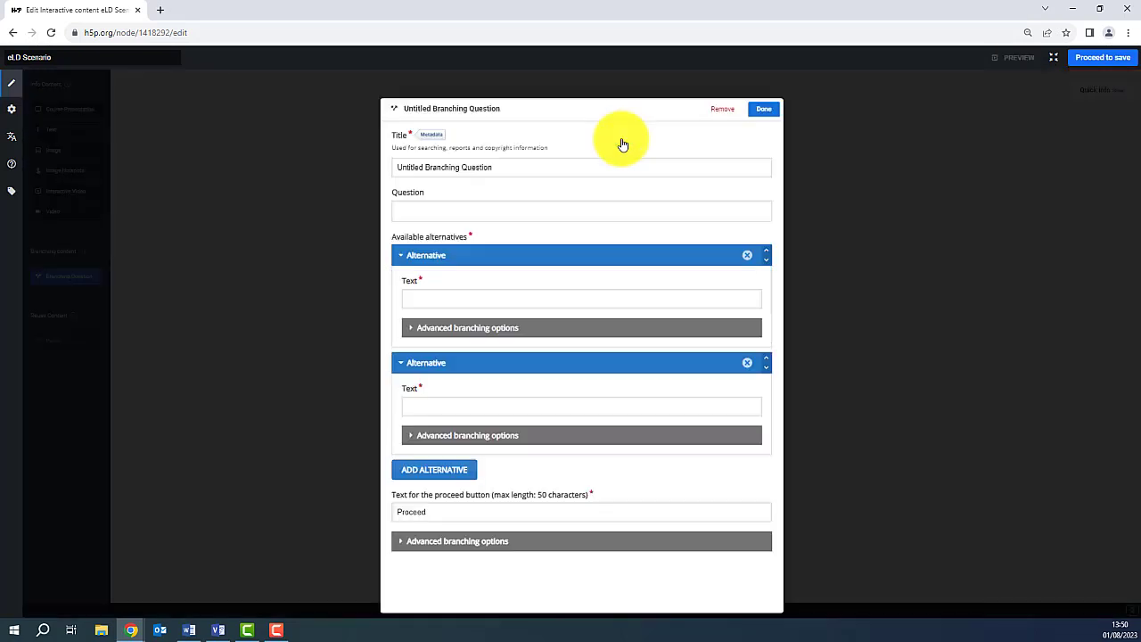
{"action": "left_click", "coordinate": [419, 170]}
{"action": "type", "text": "1"}
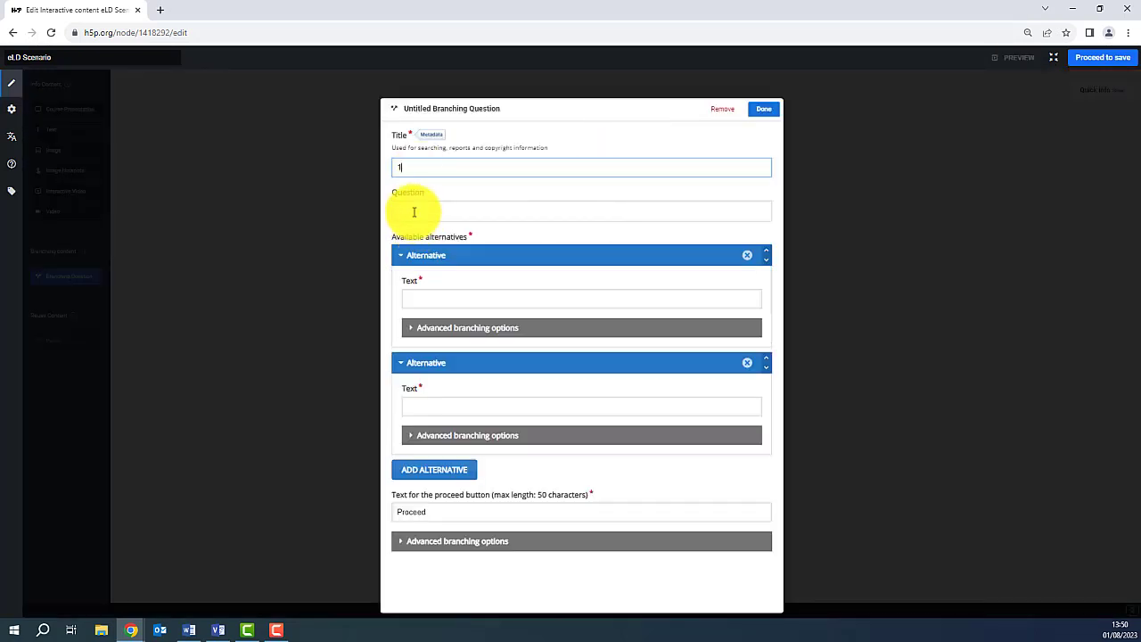
- Enter question 1 about understanding the audience with three alternatives (own expertise, needs assessment, general outline), and set the proceed text to Next
{"action": "left_click", "coordinate": [418, 211]}
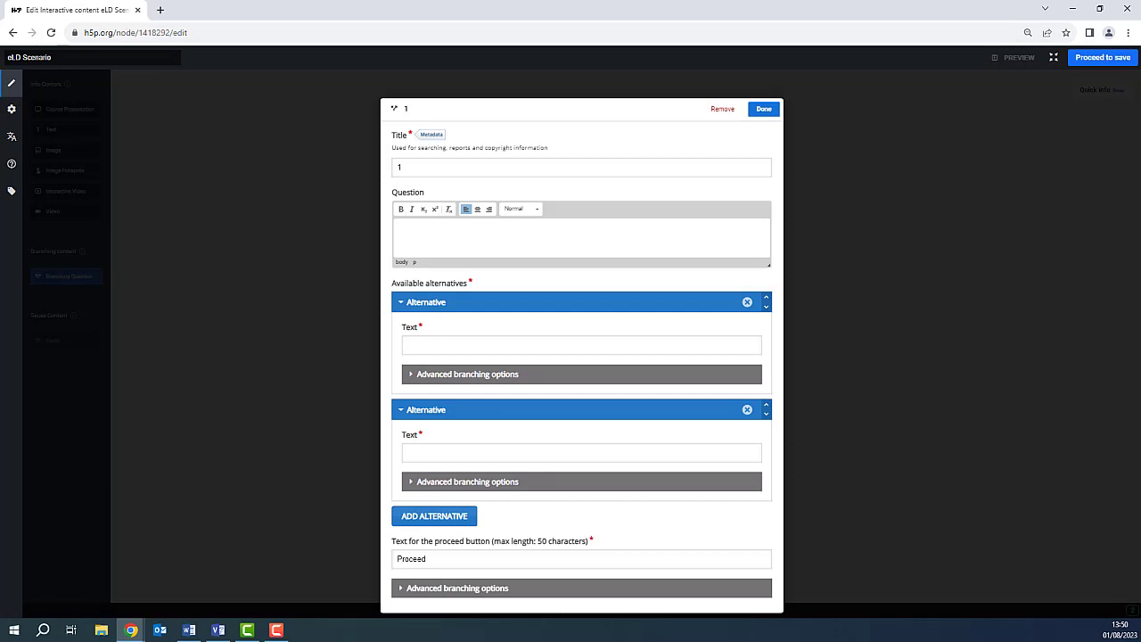
{"action": "key", "text": "alt+Tab"}
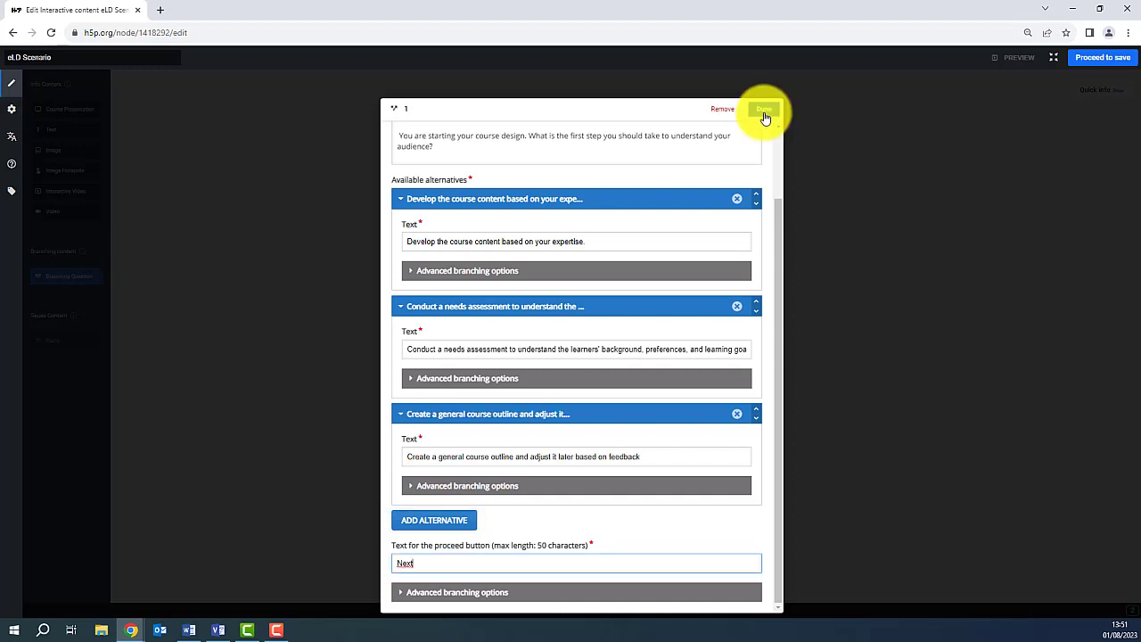
{"action": "left_click", "coordinate": [763, 110]}
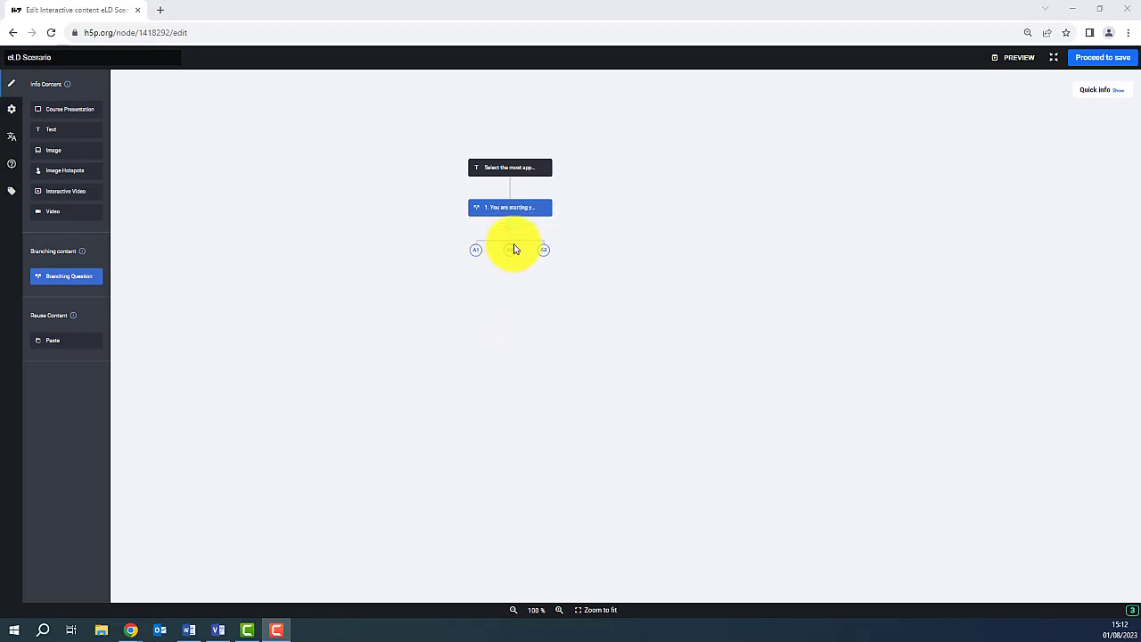
- Add a branching question titled 2 under A2, asking "2. Now you need to set clear learning objectives. How do you think, how clear objectives are important?"
{"action": "left_click_drag", "start_coordinate": [59, 278], "coordinate": [509, 271]}
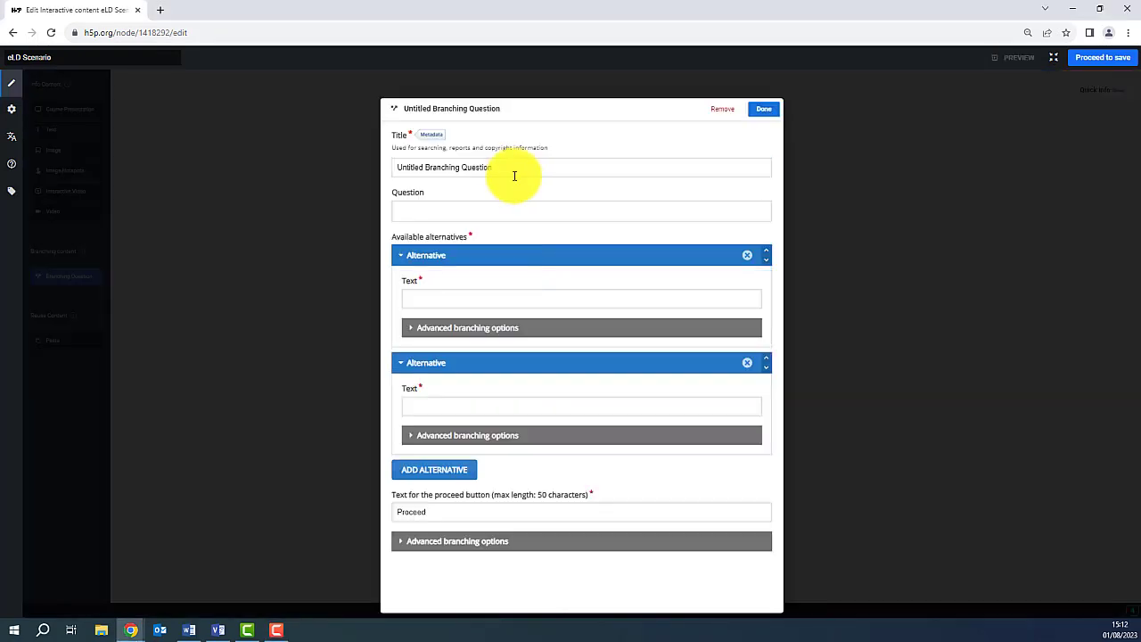
{"action": "left_click_drag", "start_coordinate": [512, 170], "coordinate": [370, 169]}
{"action": "type", "text": "2"}
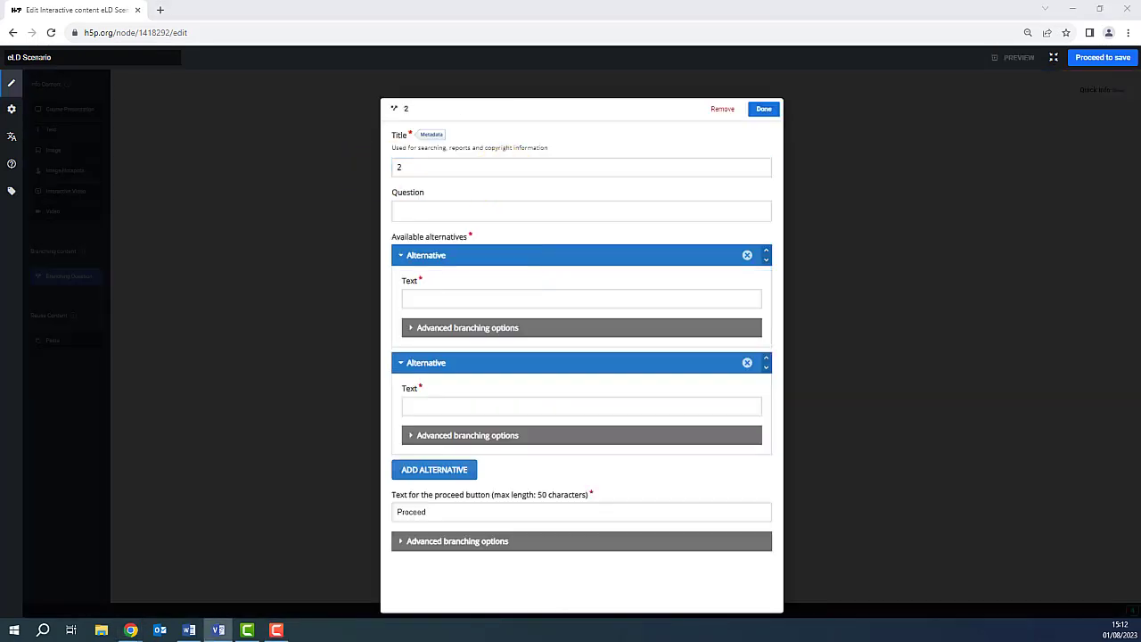
{"action": "key", "text": "Tab"}
{"action": "type", "text": "2. Now you need to set clear learning objectives. How do you think, how clear objectives are important?"}
{"action": "key", "text": "alt+Tab"}
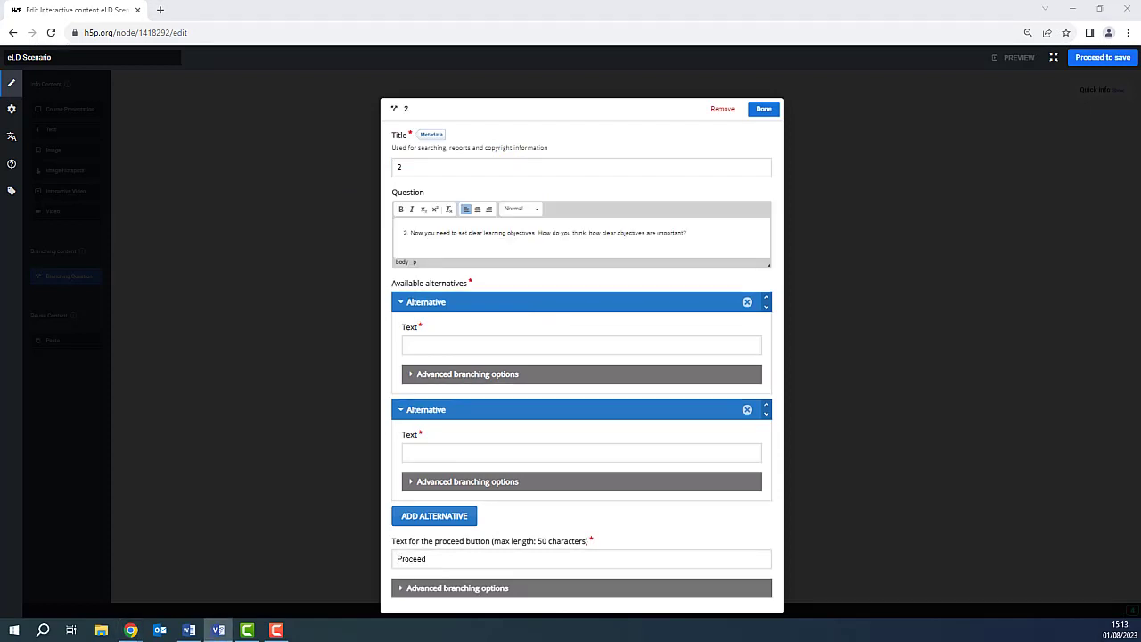
- Enter question 2's three alternatives: objectives are not that essential, are important for guiding the content, or limit course flexibility and creativity
{"action": "left_click", "coordinate": [438, 344]}
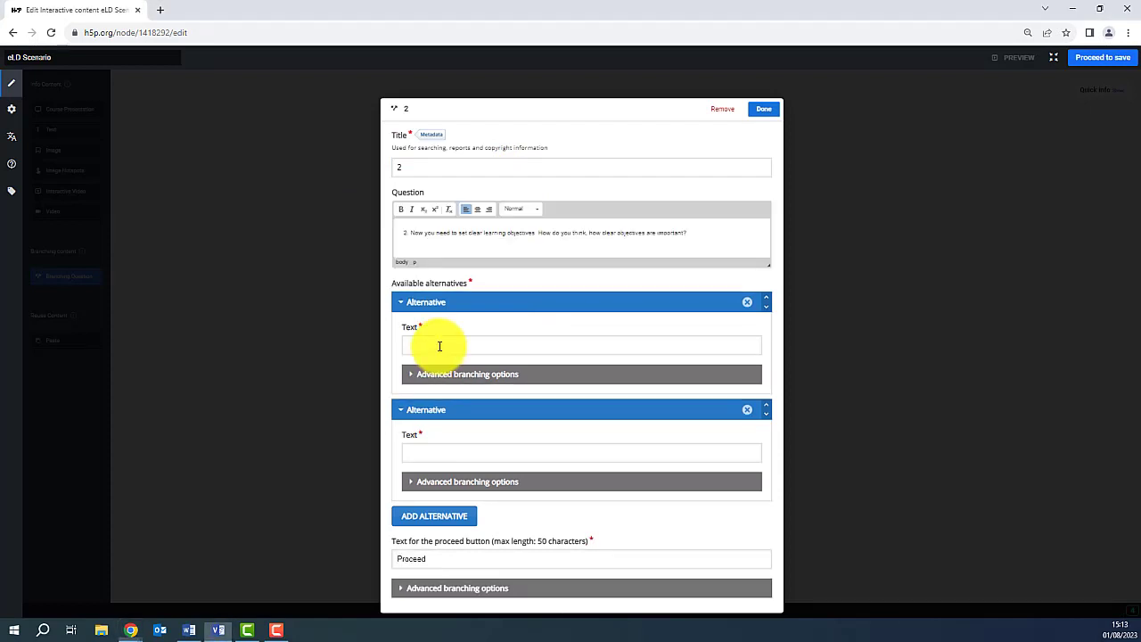
{"action": "type", "text": "Well, they are actually not that essential, as learners can navigate the content freely."}
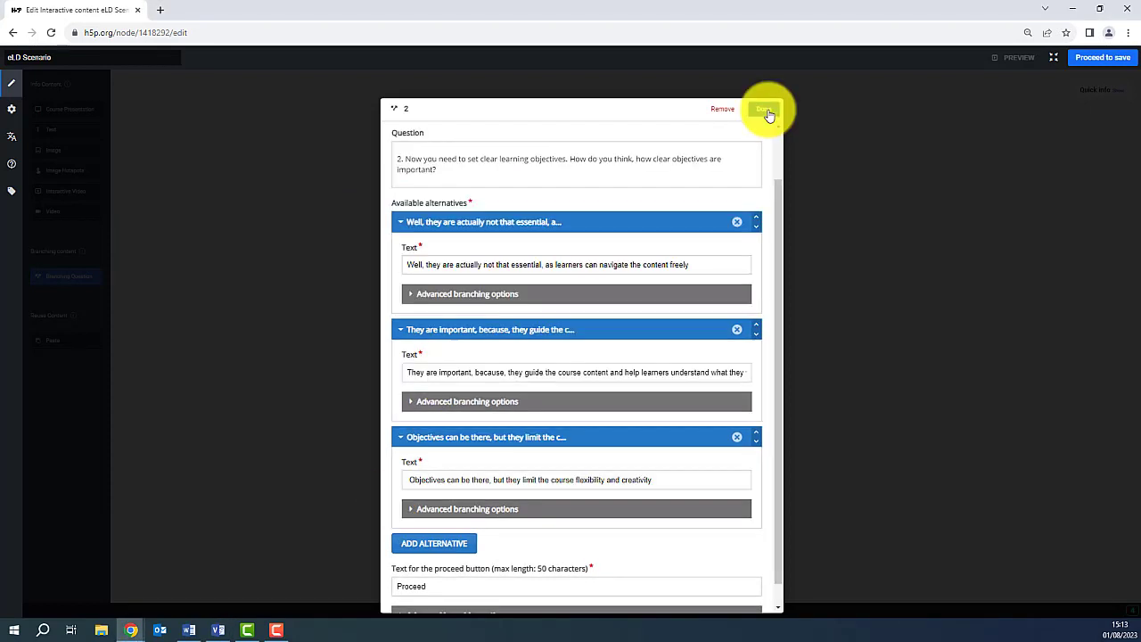
{"action": "left_click", "coordinate": [764, 109]}
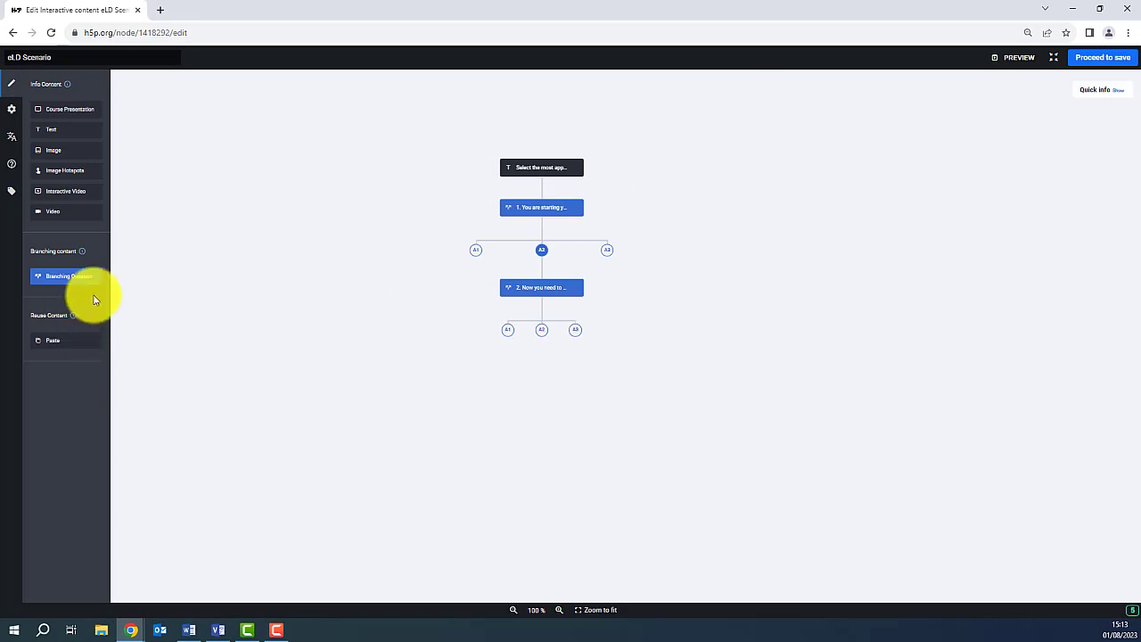
- Extend the scenario with branching questions 3 to 6, starting with question 3 under question 2's alternative A2
{"action": "left_click", "coordinate": [69, 283]}
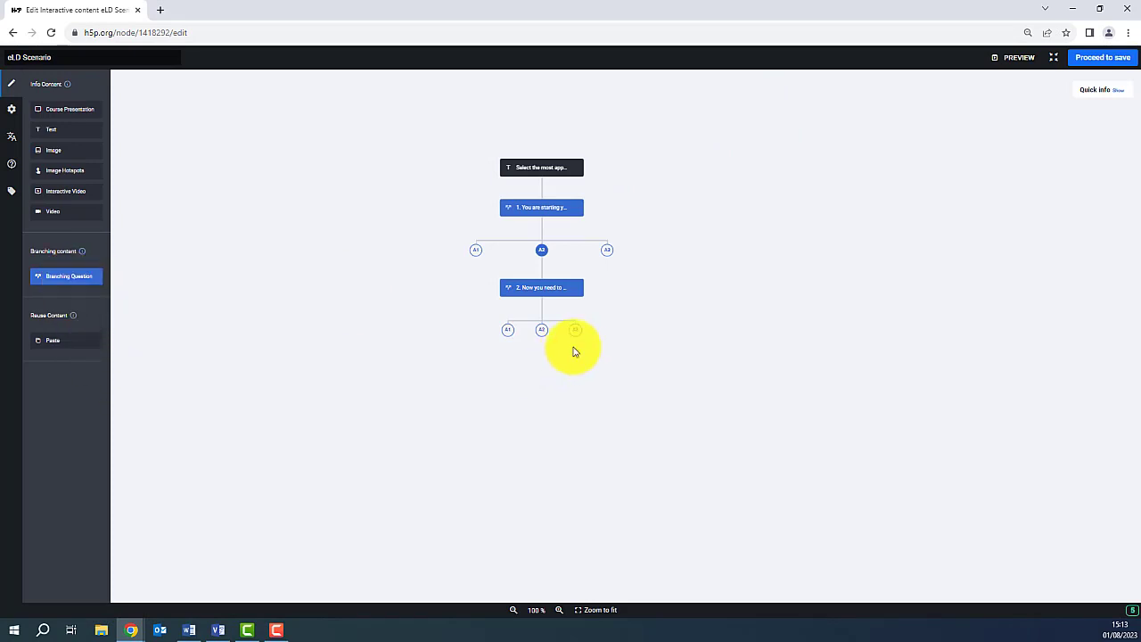
{"action": "left_click", "coordinate": [545, 338]}
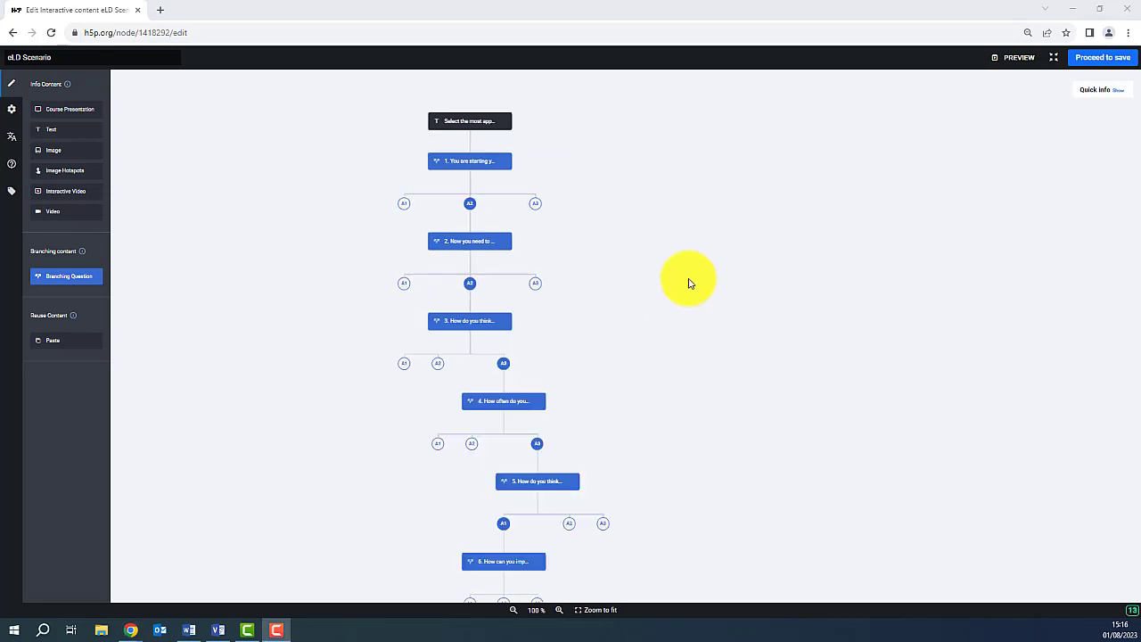
- Give question 1's needs assessment alternative the feedback title "Great Job!" and a feedback text on tailoring the course content to the learners' needs
{"action": "left_click_drag", "start_coordinate": [691, 402], "coordinate": [690, 362]}
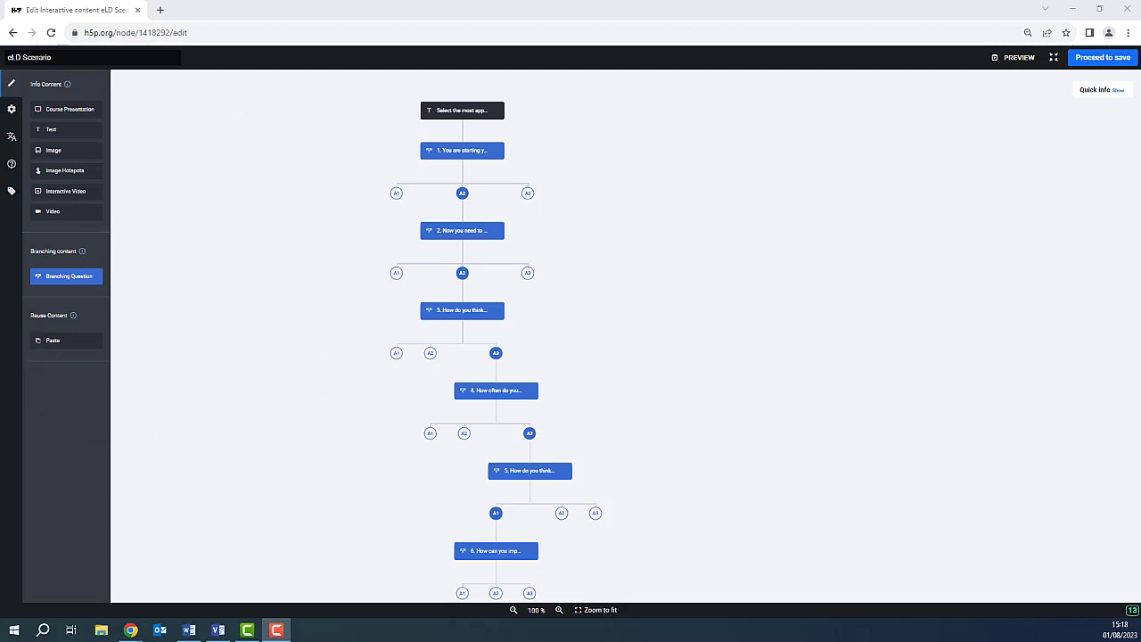
{"action": "left_click_drag", "start_coordinate": [331, 209], "coordinate": [340, 239]}
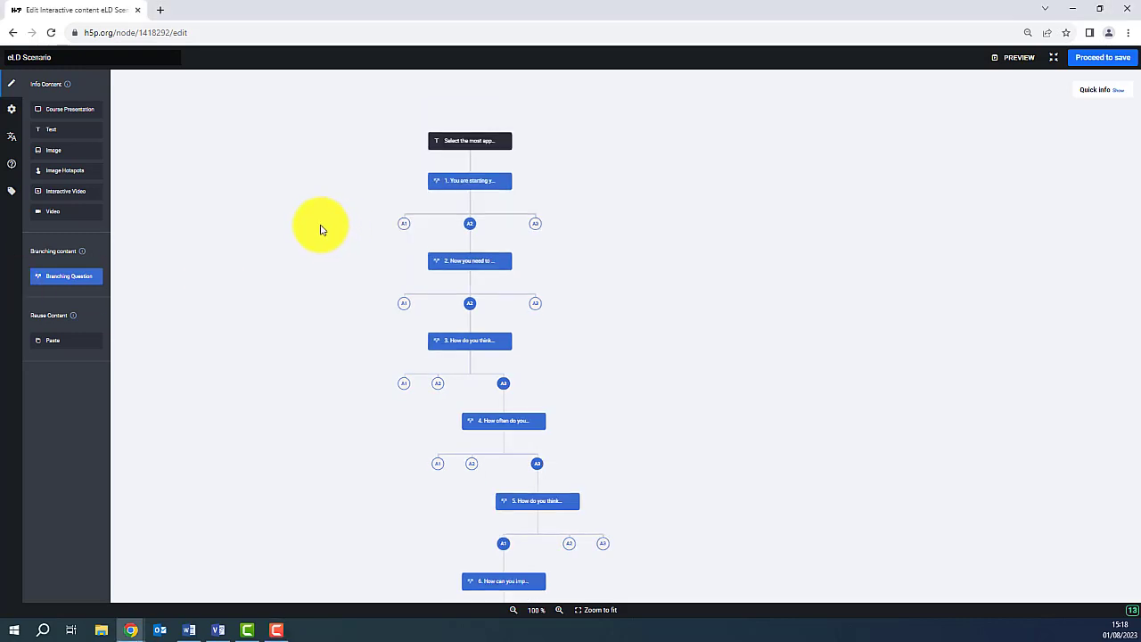
{"action": "left_click", "coordinate": [472, 182]}
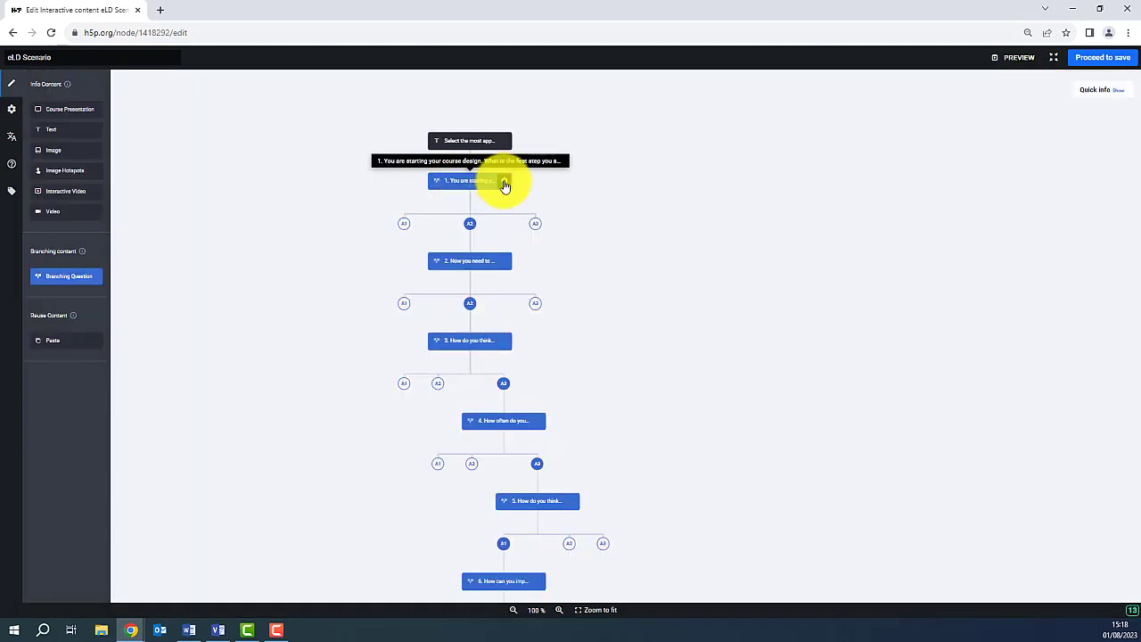
{"action": "left_click", "coordinate": [504, 181]}
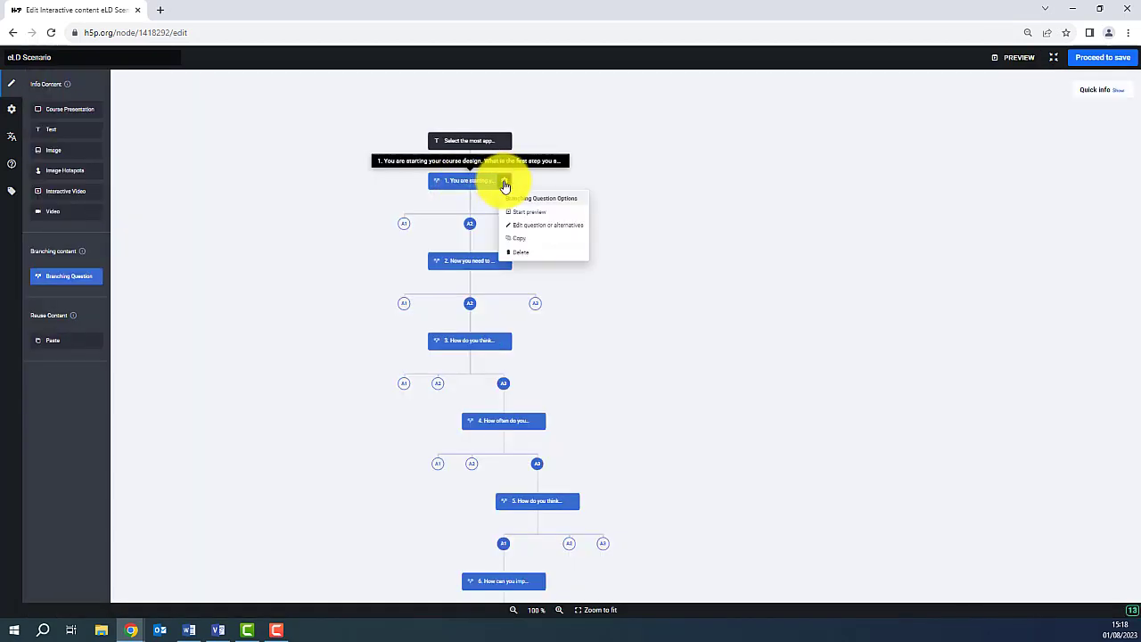
{"action": "left_click", "coordinate": [565, 232]}
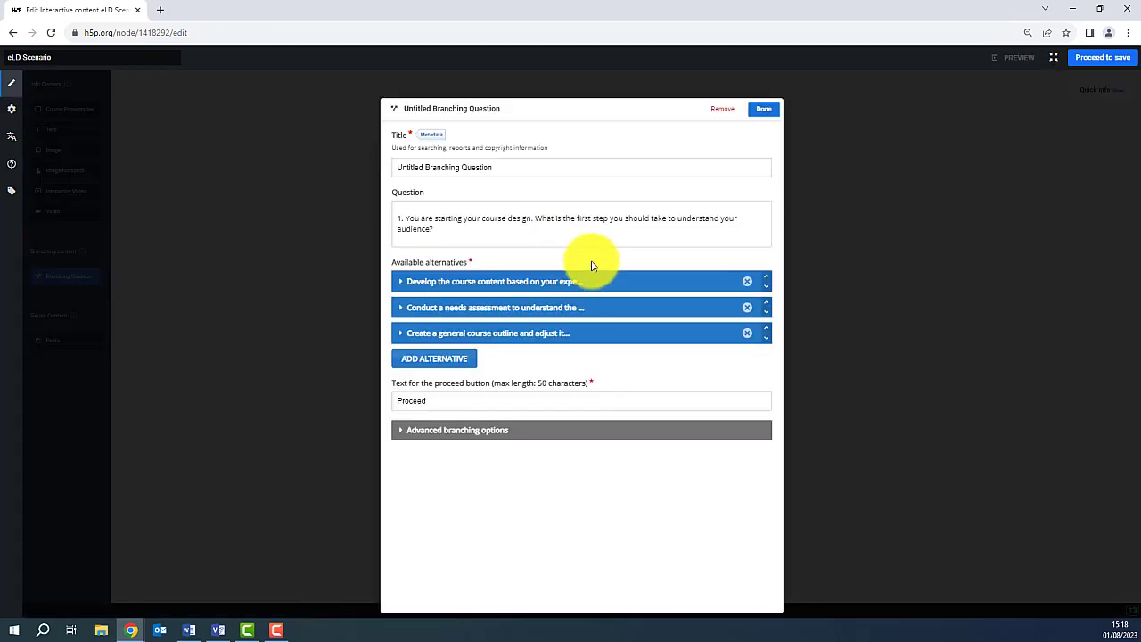
{"action": "left_click", "coordinate": [401, 310]}
{"action": "left_click", "coordinate": [451, 379]}
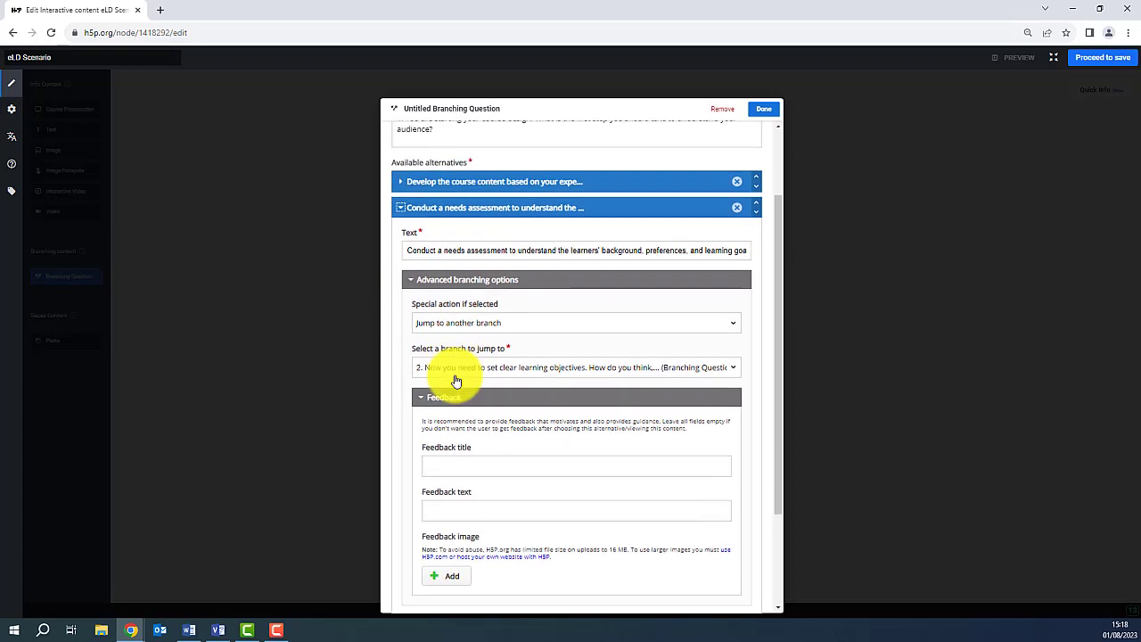
{"action": "scroll", "coordinate": [456, 357], "scroll_direction": "down", "scroll_amount": 2}
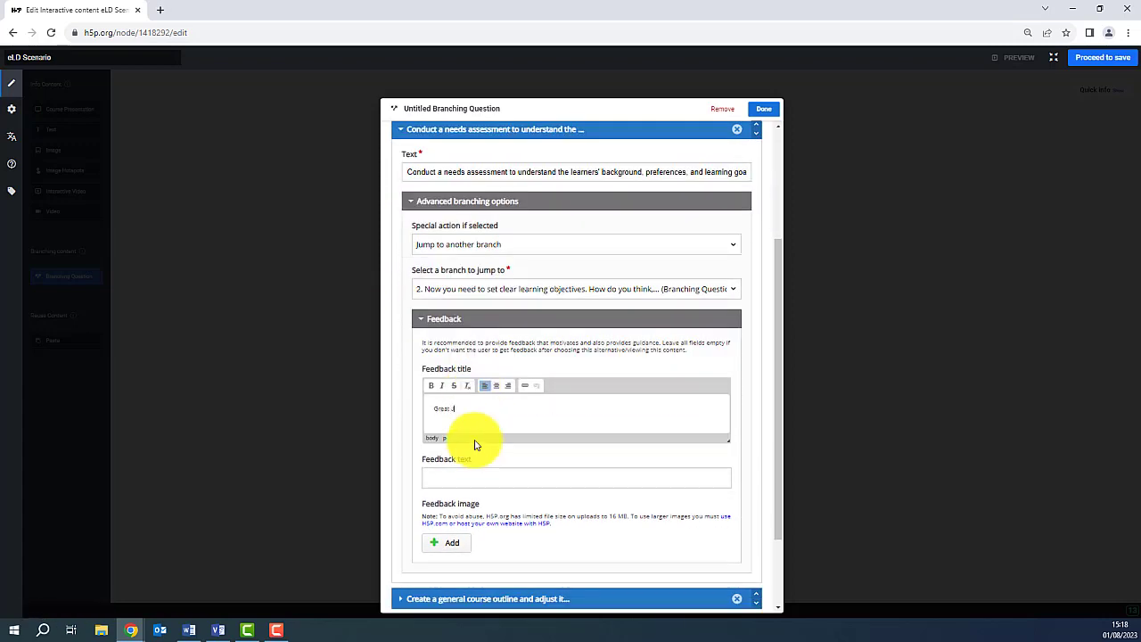
{"action": "type", "text": "ob!"}
{"action": "key", "text": "alt+Tab"}
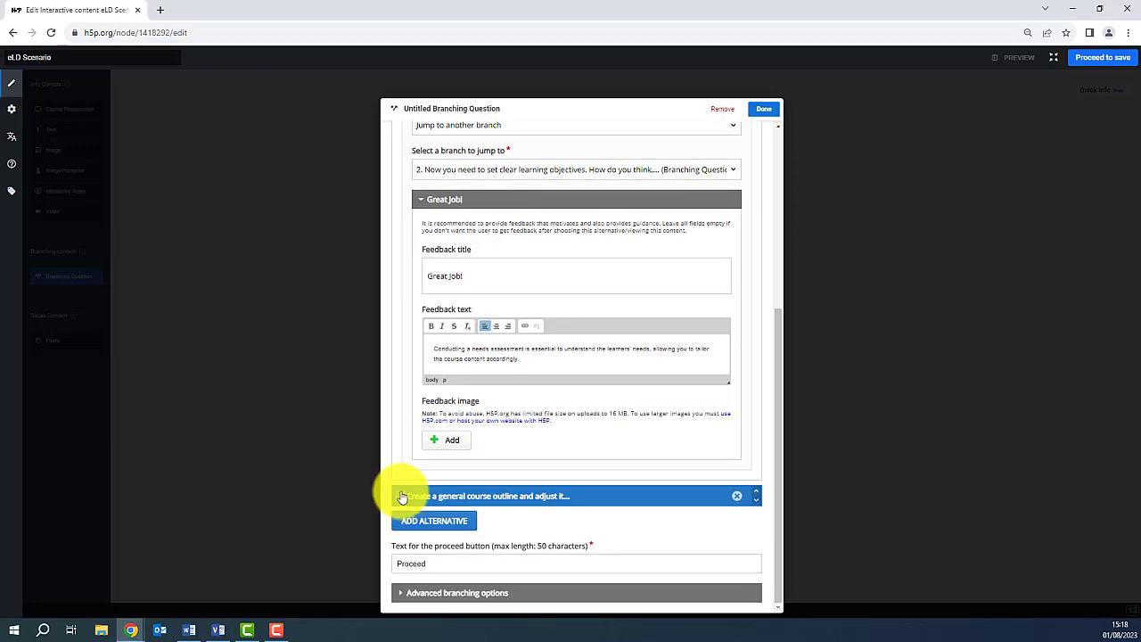
- Make question 1's general course outline alternative jump to the branch of question 2, and title its feedback "Almost there!"
{"action": "left_click", "coordinate": [396, 492]}
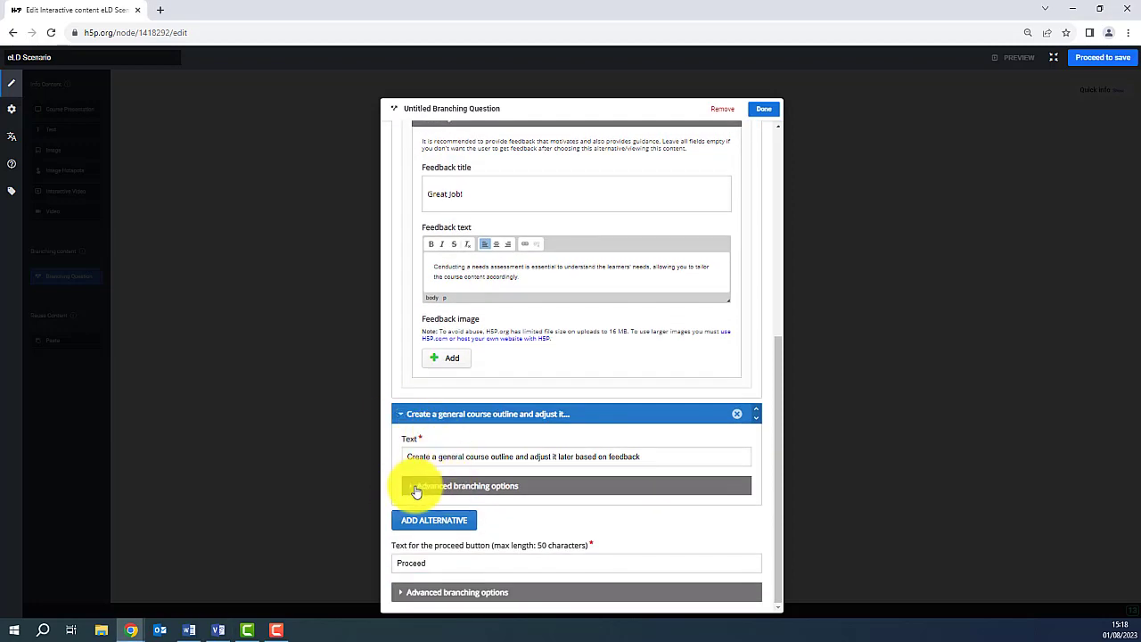
{"action": "left_click", "coordinate": [415, 491]}
{"action": "left_click", "coordinate": [466, 474]}
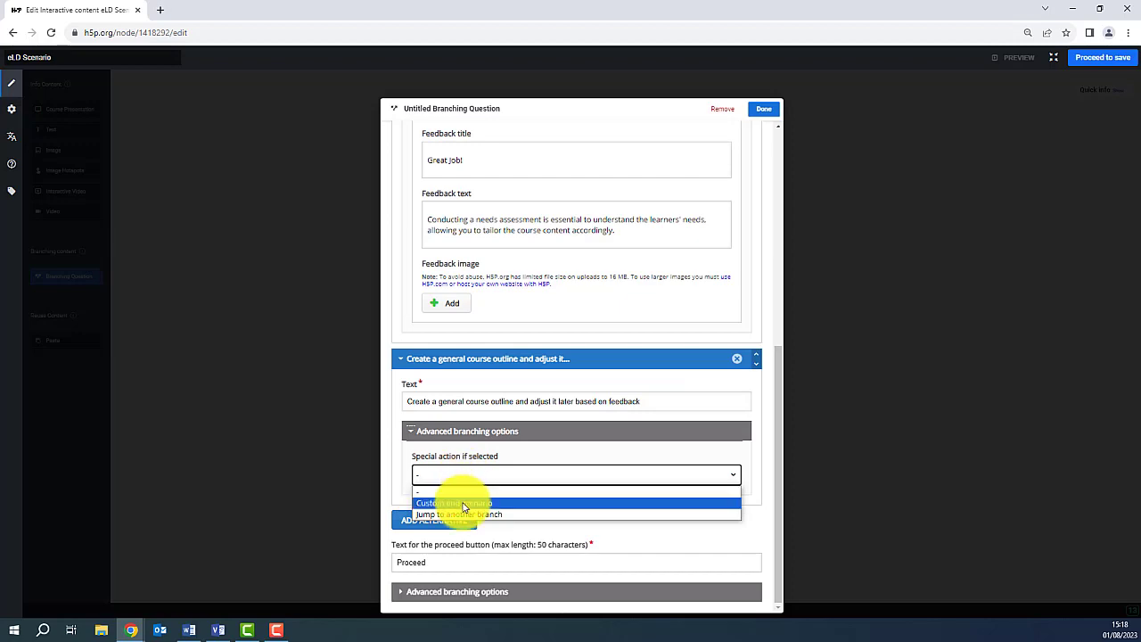
{"action": "left_click", "coordinate": [467, 505]}
{"action": "scroll", "coordinate": [521, 359], "scroll_direction": "down", "scroll_amount": 2}
{"action": "left_click", "coordinate": [491, 340]}
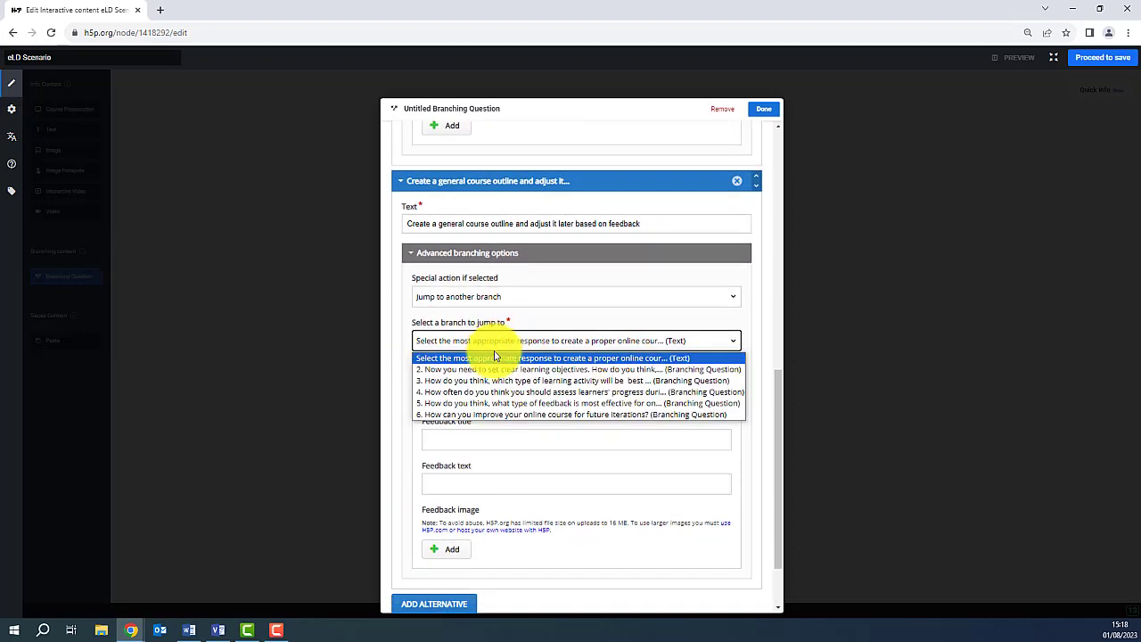
{"action": "left_click", "coordinate": [488, 369]}
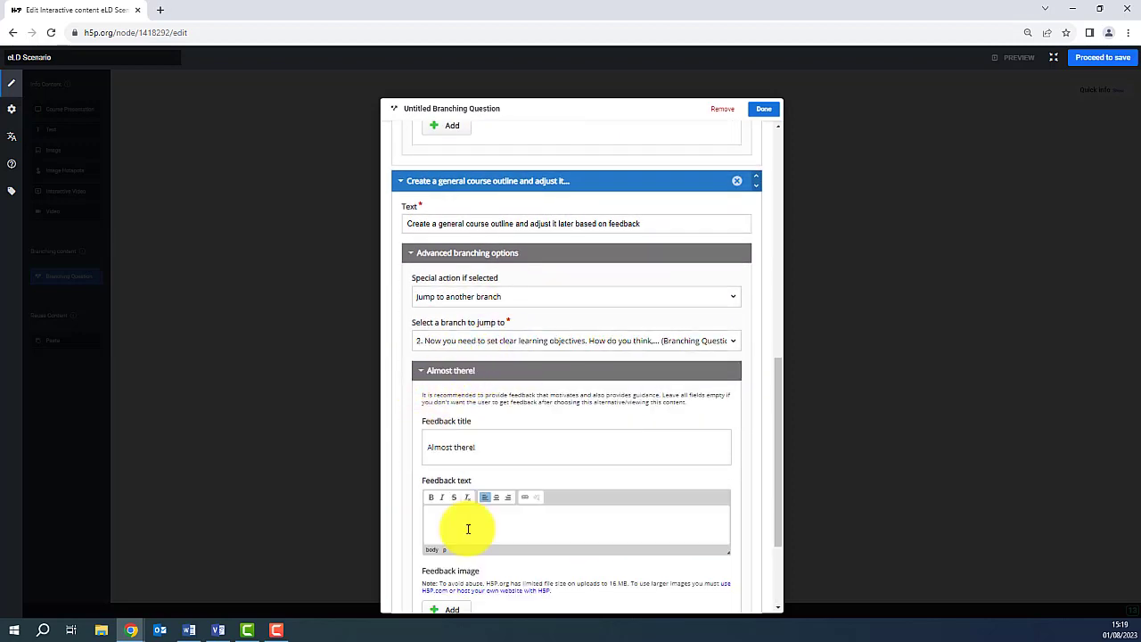
- Give question 1's general course outline alternative a feedback text on the mismatch between learners' expectations and the course content, and finish editing the question
{"action": "scroll", "coordinate": [473, 526], "scroll_direction": "down", "scroll_amount": 3}
{"action": "left_click", "coordinate": [764, 109]}
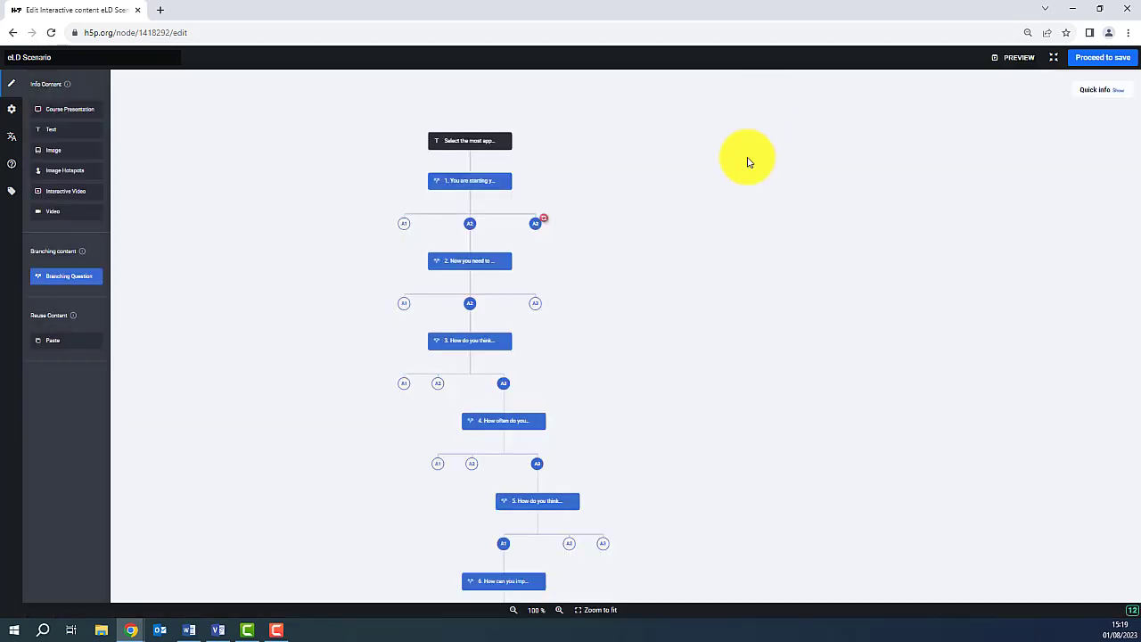
- Preview the scenario from the beginning and answer question 1 with the needs assessment alternative to check its feedback
{"action": "left_click", "coordinate": [1010, 60]}
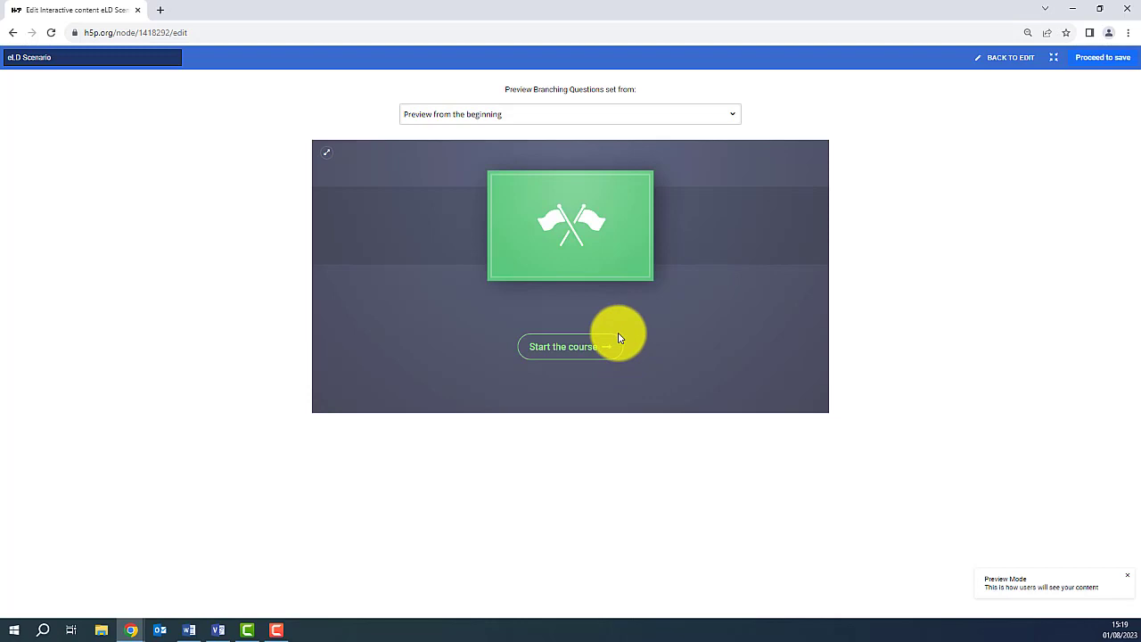
{"action": "left_click", "coordinate": [561, 345]}
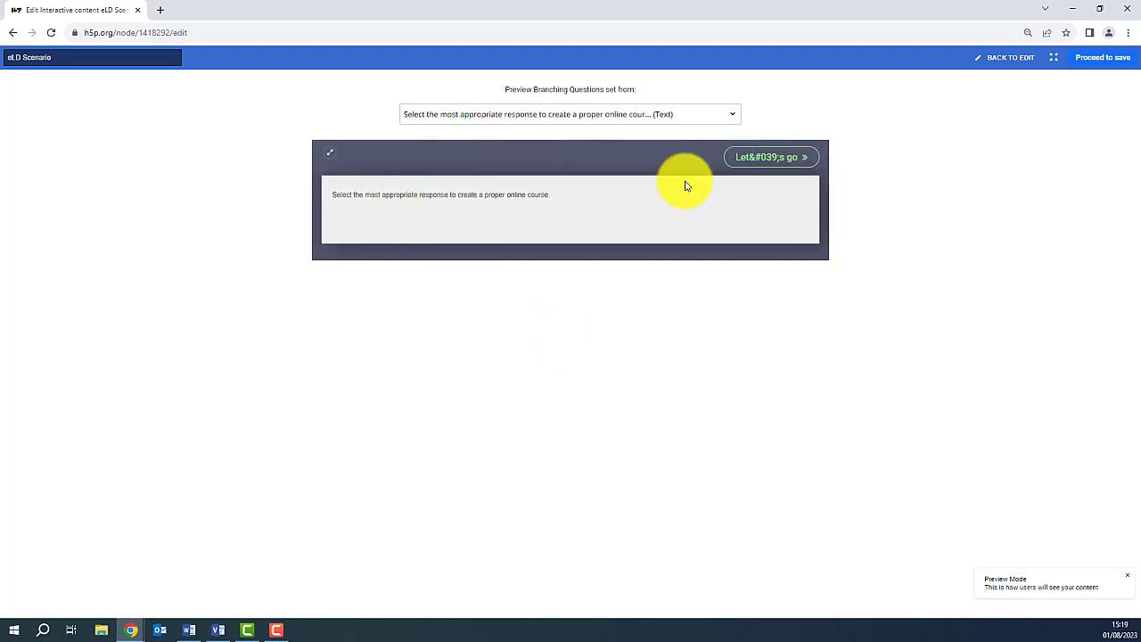
{"action": "left_click", "coordinate": [765, 161]}
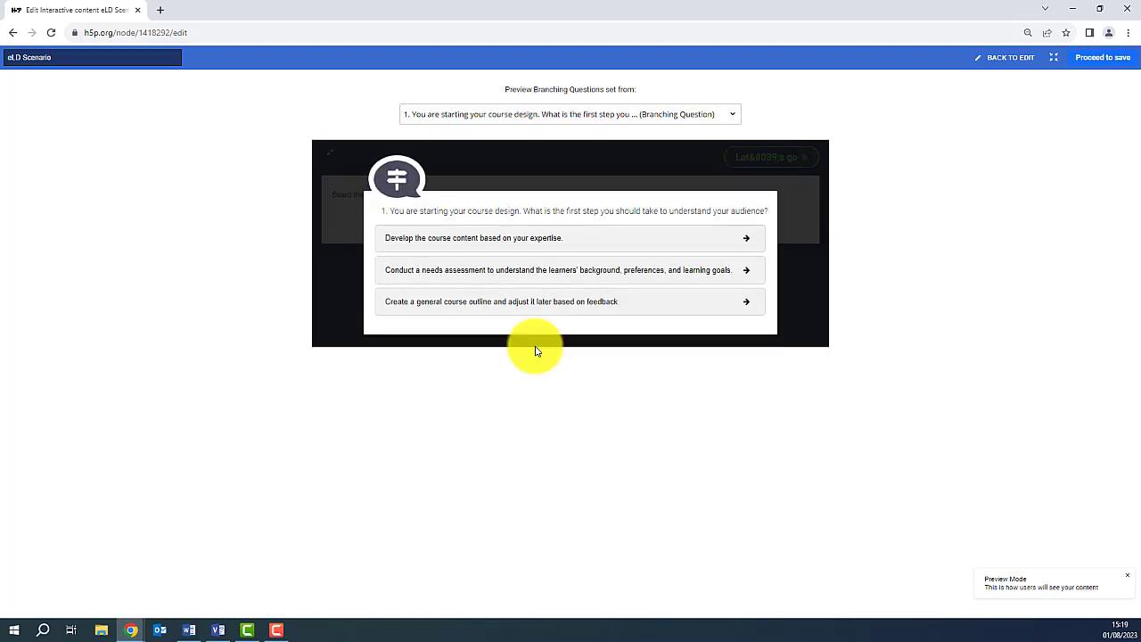
{"action": "left_click", "coordinate": [536, 272]}
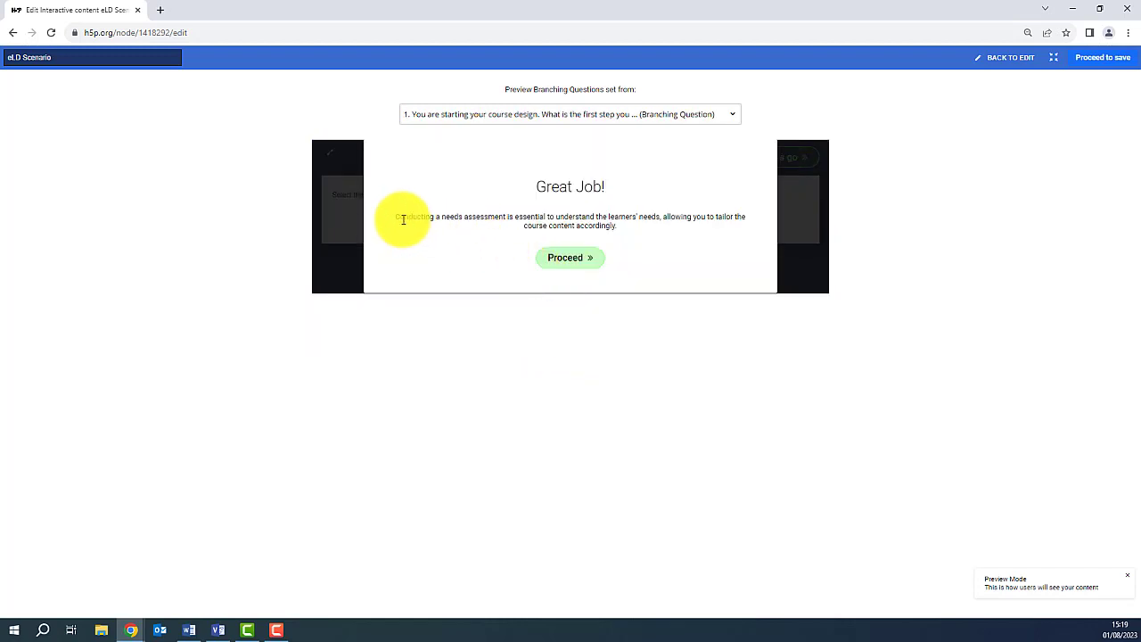
{"action": "left_click", "coordinate": [567, 267]}
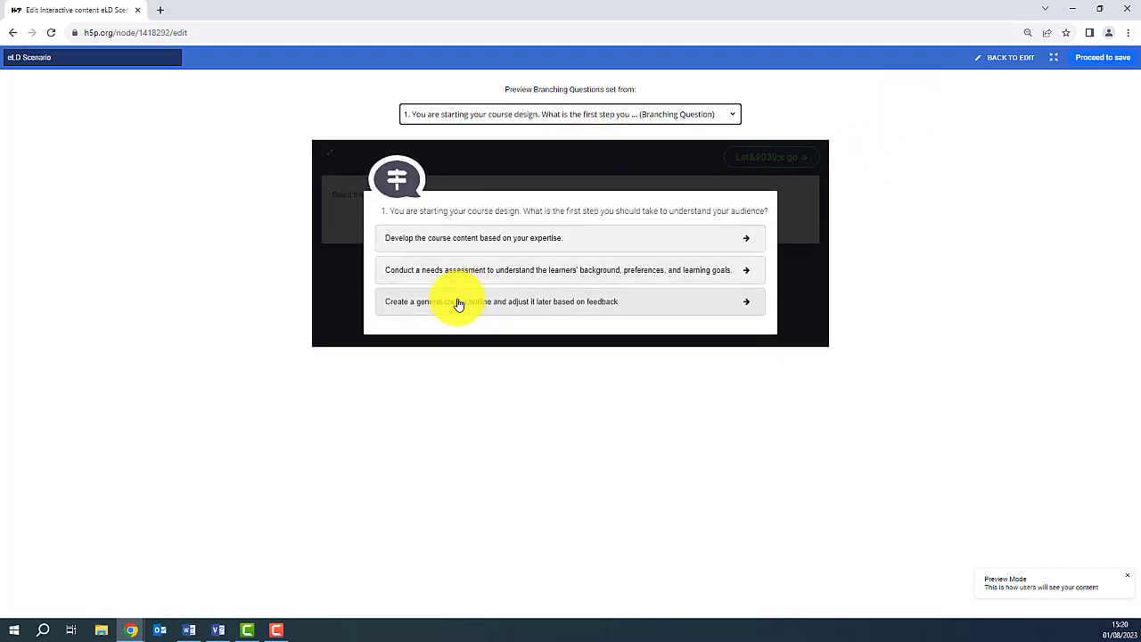
- Test question 1's general course outline alternative and its jump in the preview, and return to editing
{"action": "left_click", "coordinate": [415, 303]}
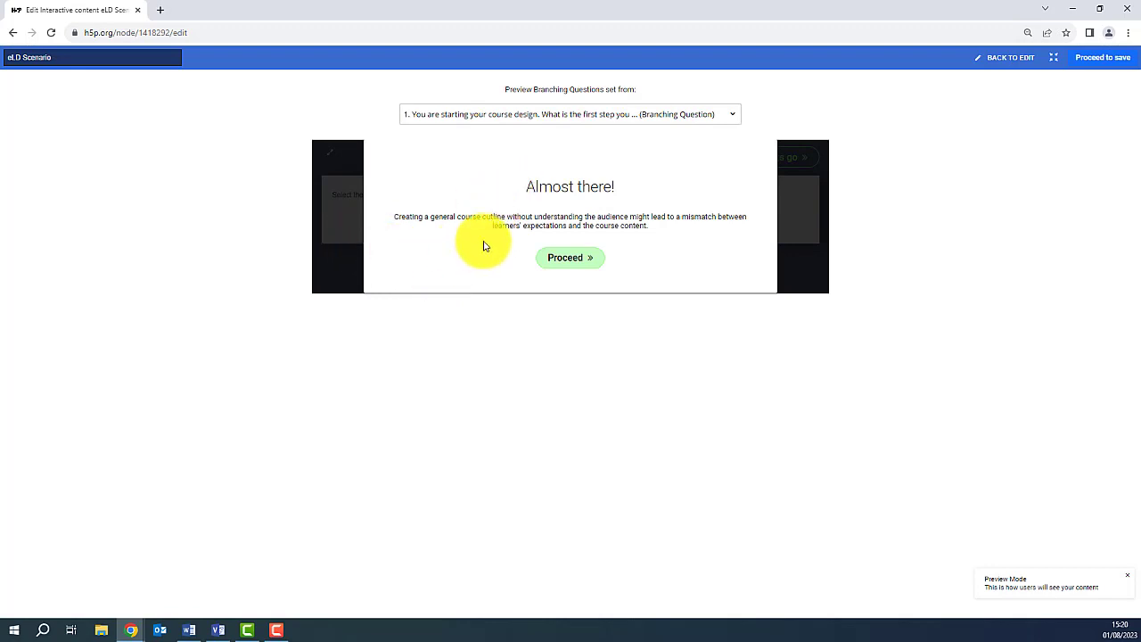
{"action": "left_click", "coordinate": [567, 260]}
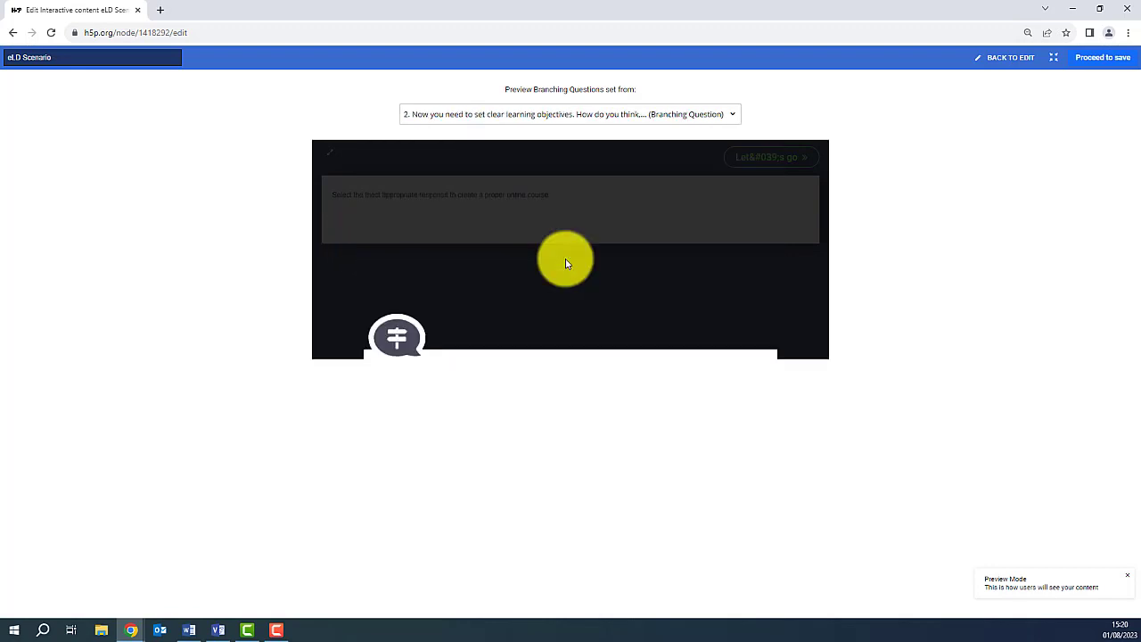
{"action": "left_click", "coordinate": [1012, 59]}
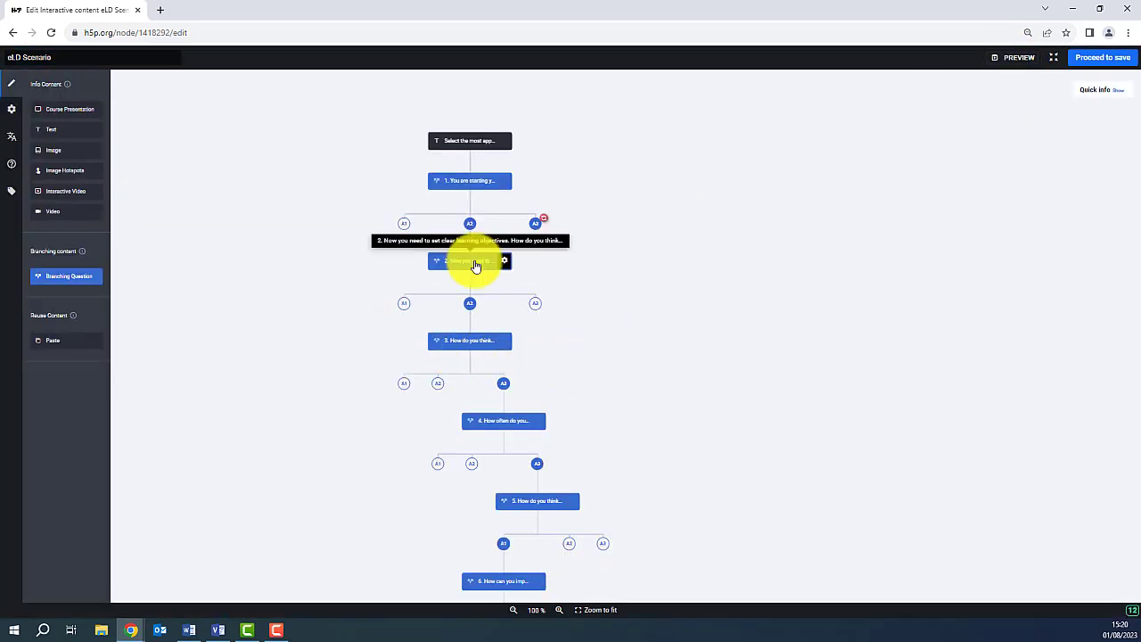
- Give question 2's "They are important" alternative the feedback title "Good JOb!" and the feedback text on conducting a needs assessment
{"action": "double_click", "coordinate": [475, 264]}
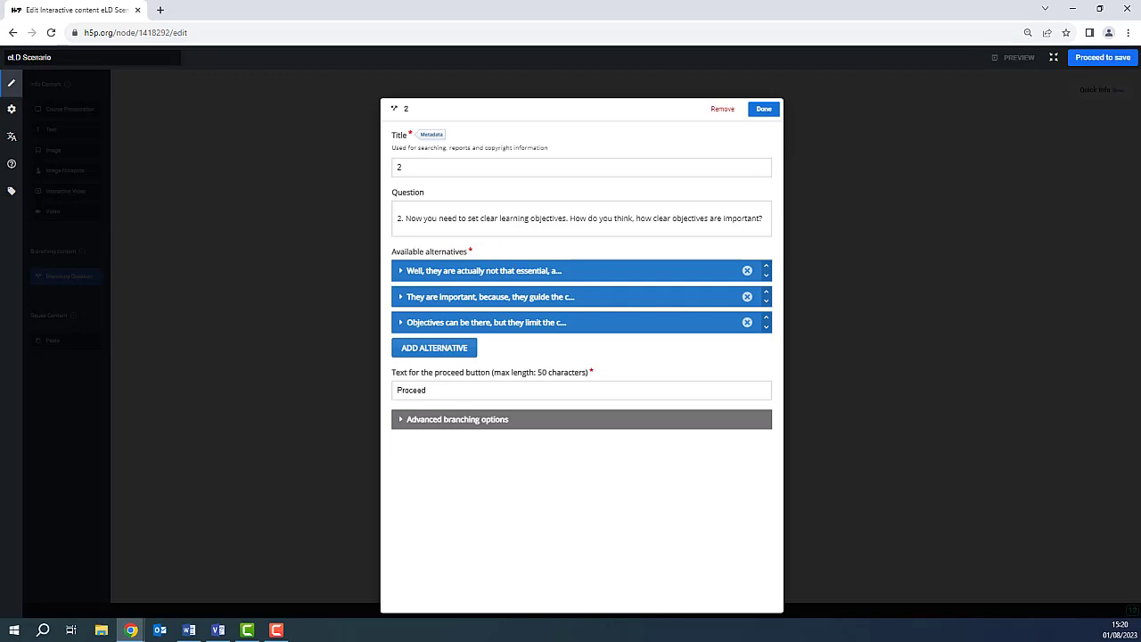
{"action": "key", "text": "alt+Tab"}
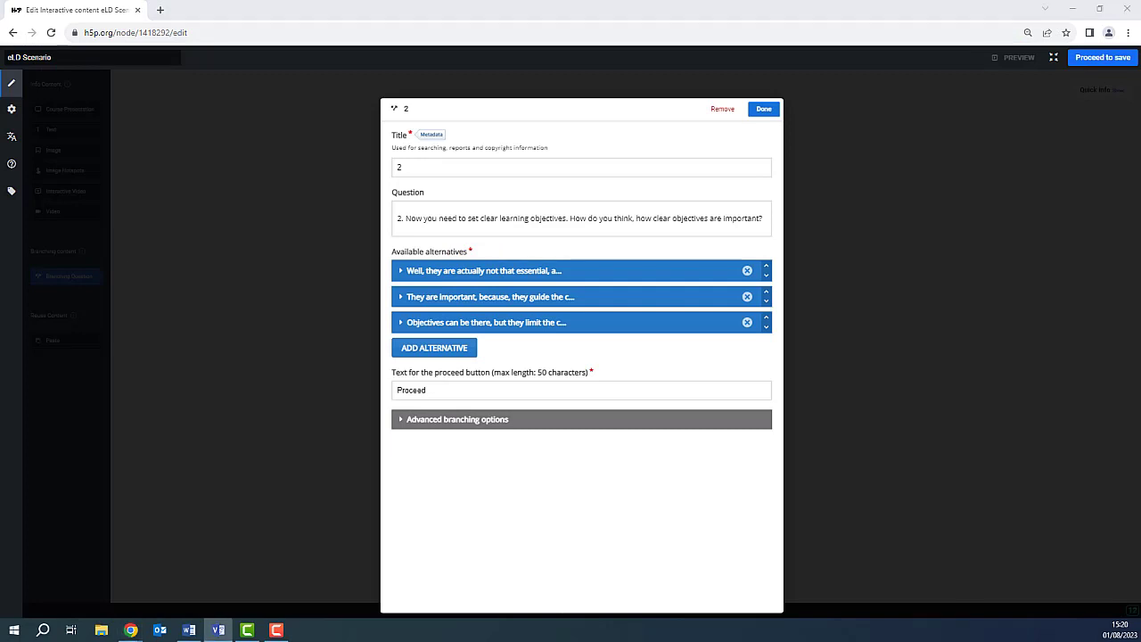
{"action": "left_click", "coordinate": [416, 296]}
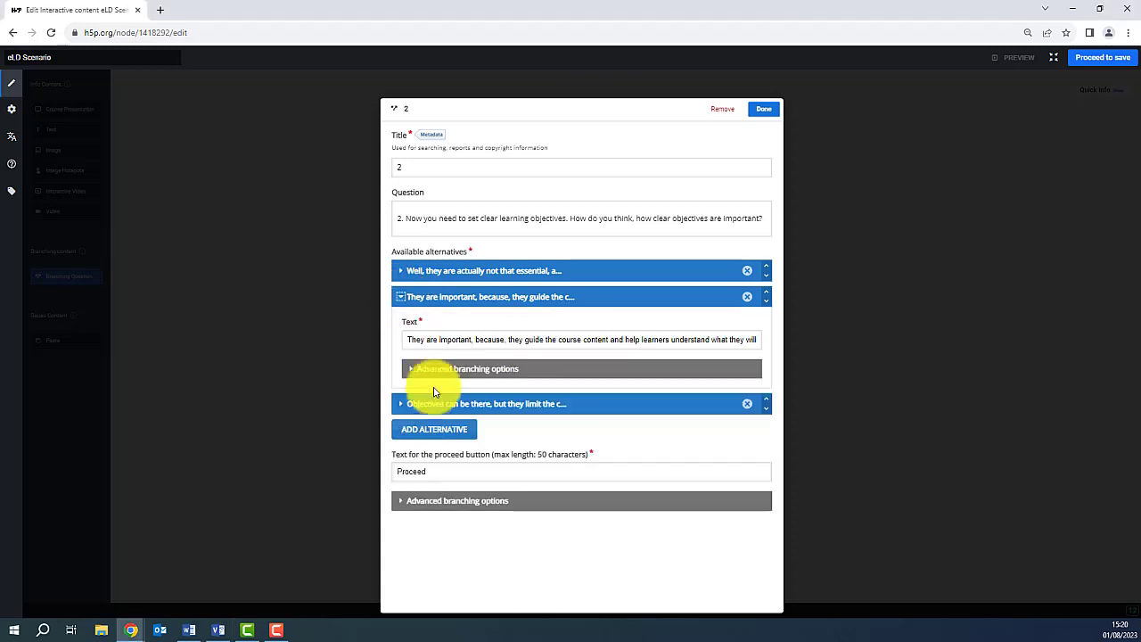
{"action": "left_click", "coordinate": [416, 369]}
{"action": "scroll", "coordinate": [428, 464], "scroll_direction": "down", "scroll_amount": 2}
{"action": "left_click", "coordinate": [441, 450]}
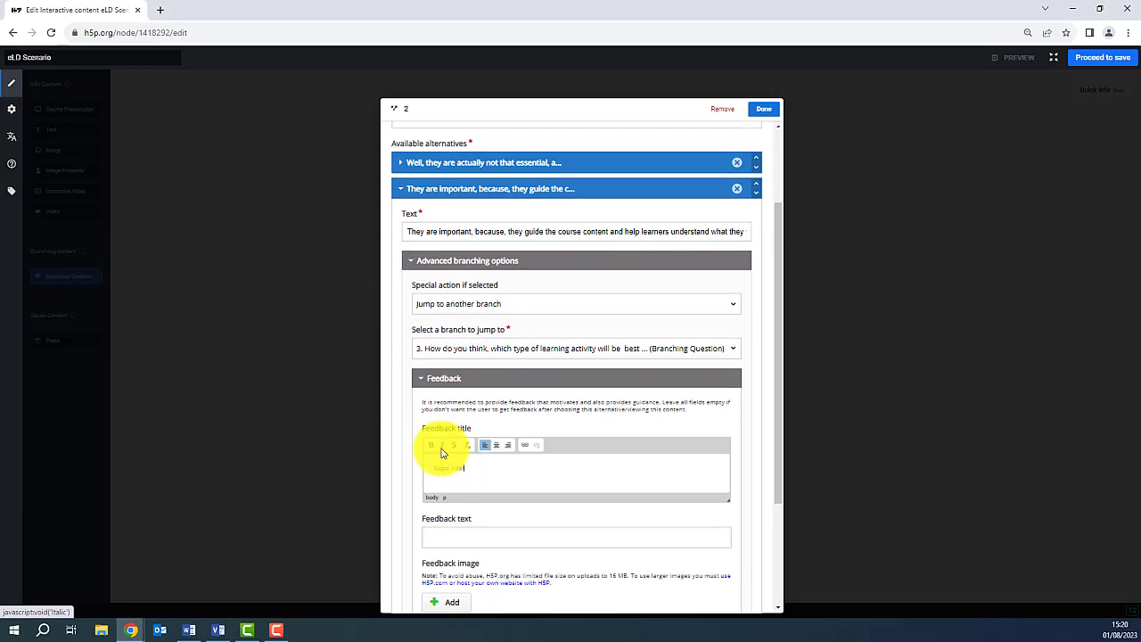
{"action": "type", "text": "Good JOb!"}
{"action": "left_click", "coordinate": [467, 535]}
{"action": "type", "text": "Conducting a needs assessment is essential to understand the learners' needs, allowing you to tailor the course content accordingly."}
- Make question 2's alternative about objectives limiting flexibility and creativity jump to the branch of question 3
{"action": "scroll", "coordinate": [467, 535], "scroll_direction": "down", "scroll_amount": 2}
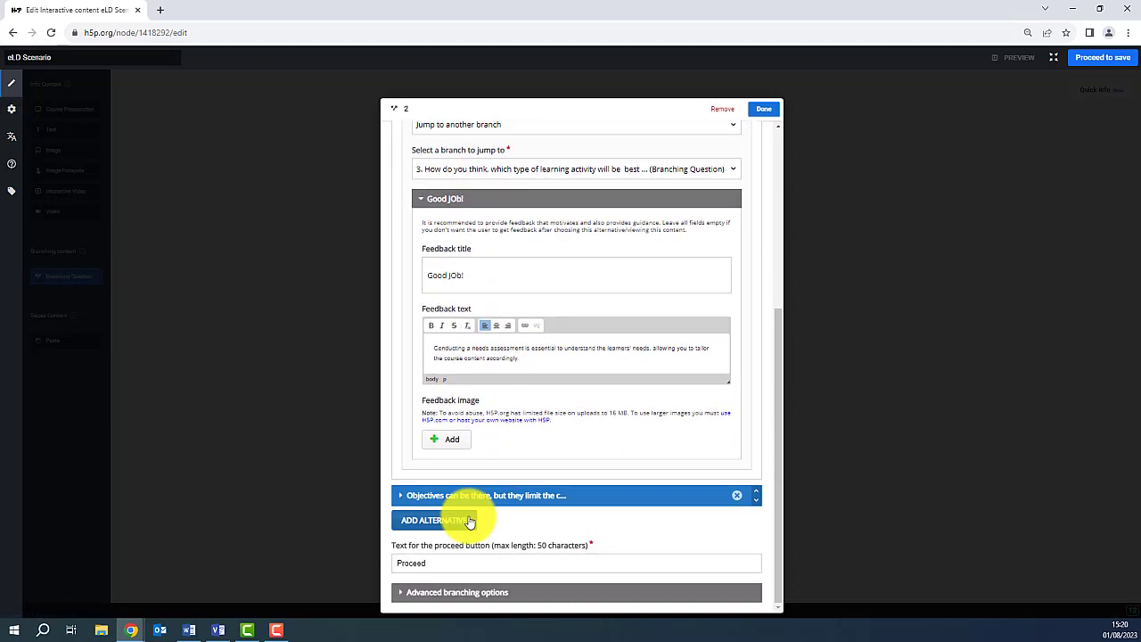
{"action": "left_click", "coordinate": [413, 497]}
{"action": "scroll", "coordinate": [456, 482], "scroll_direction": "down", "scroll_amount": 1}
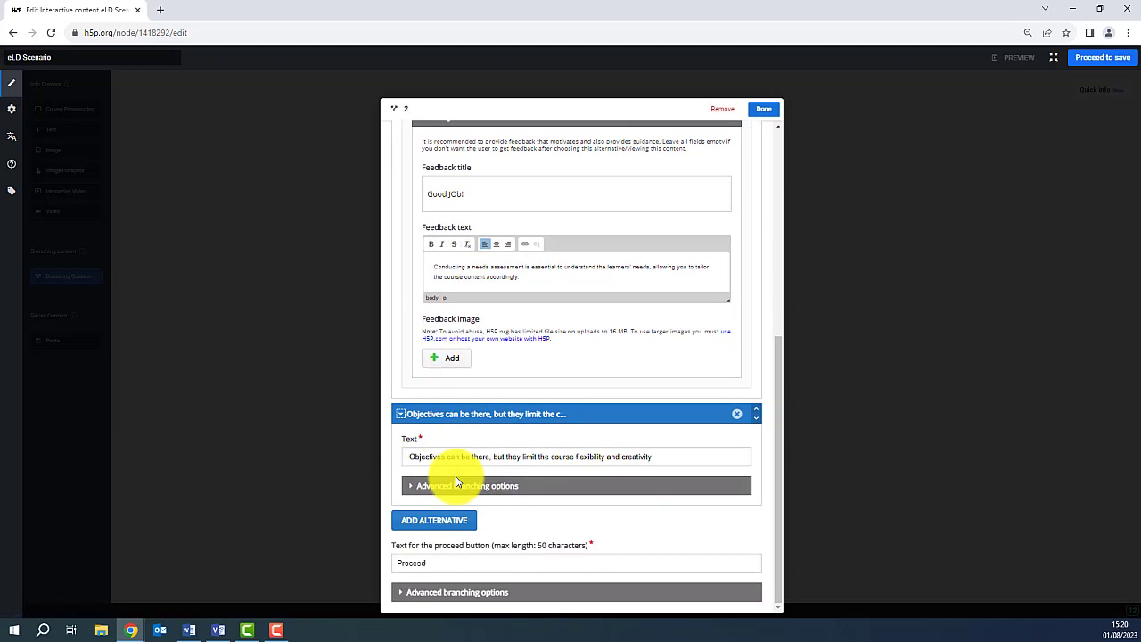
{"action": "key", "text": "alt+Tab"}
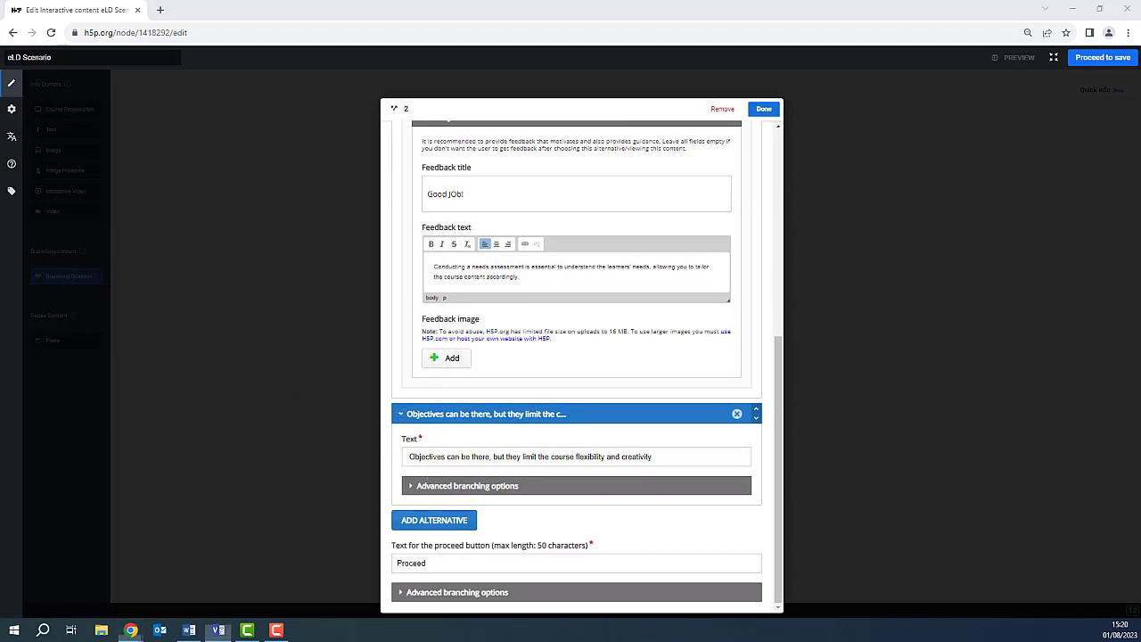
{"action": "left_click", "coordinate": [467, 486]}
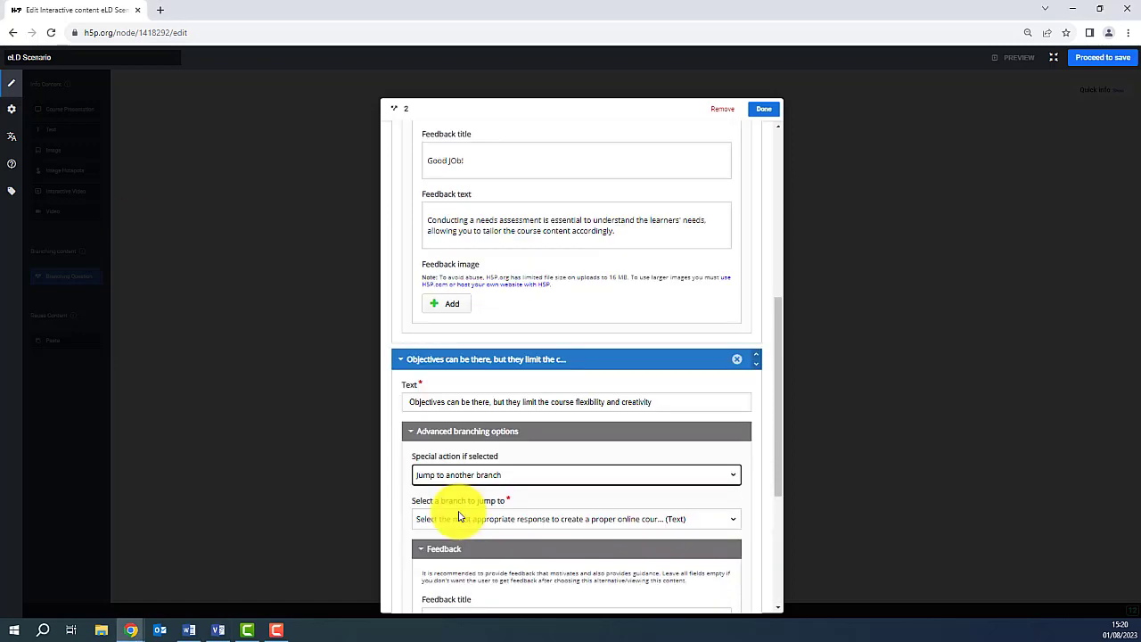
{"action": "scroll", "coordinate": [474, 405], "scroll_direction": "down", "scroll_amount": 3}
{"action": "left_click", "coordinate": [478, 340]}
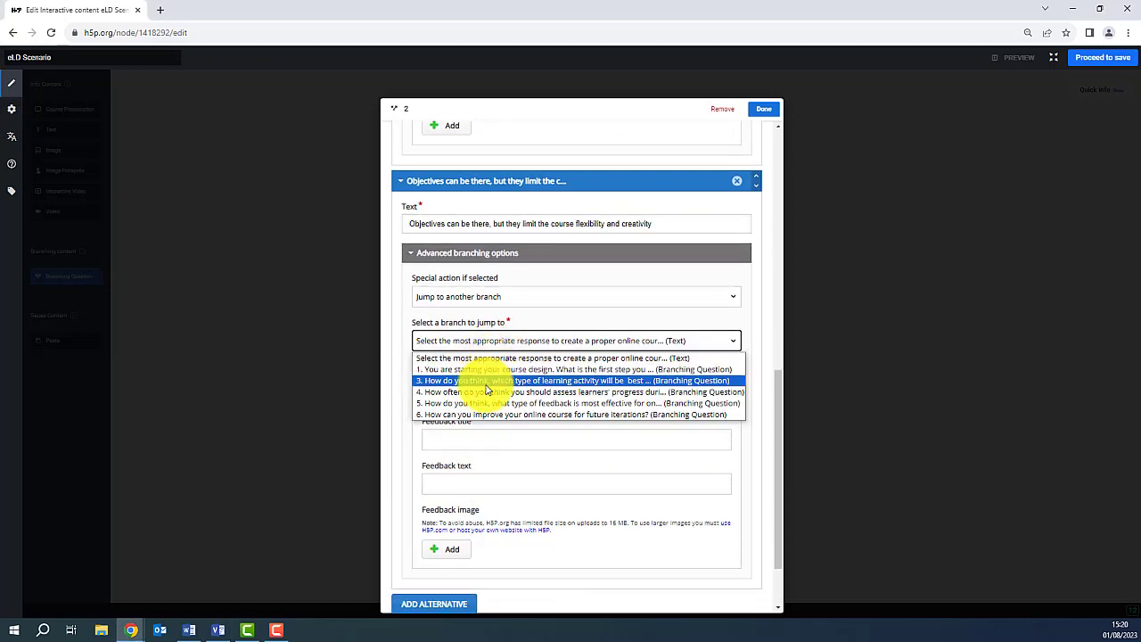
{"action": "left_click", "coordinate": [488, 380]}
- Title that alternative's feedback "Almost there!", add a text on objectives providing structure and direction, and finish editing question 2
{"action": "left_click", "coordinate": [463, 444]}
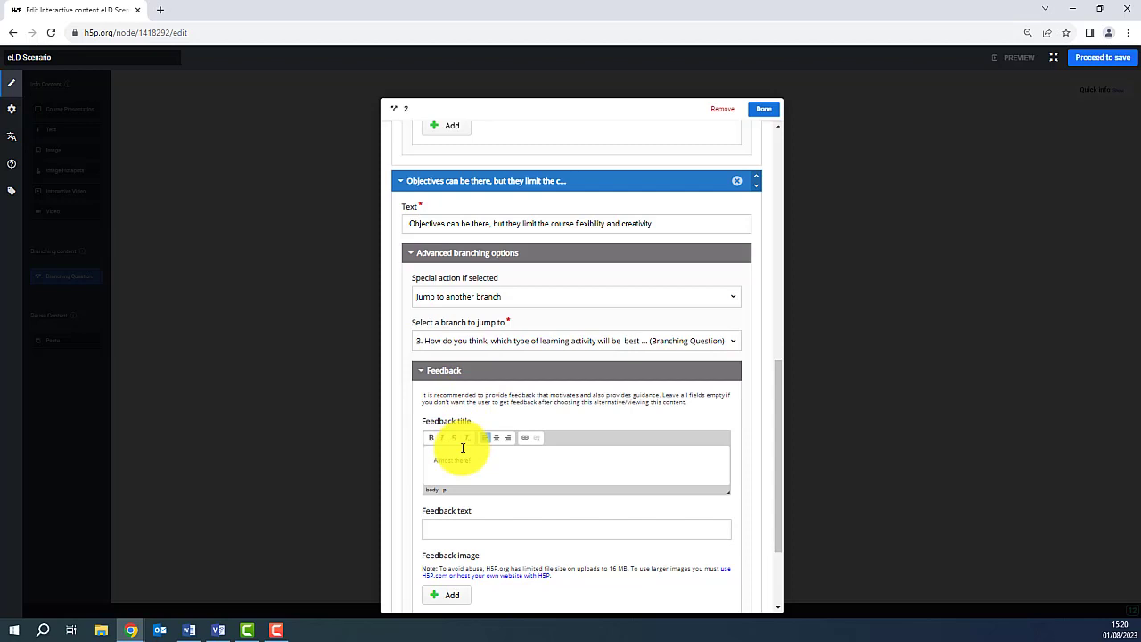
{"action": "type", "text": "Almost there!"}
{"action": "left_click", "coordinate": [471, 531]}
{"action": "type", "text": "Setting objectives does not limit flexibility; instead, they provide structure and direction for effective learning experiences"}
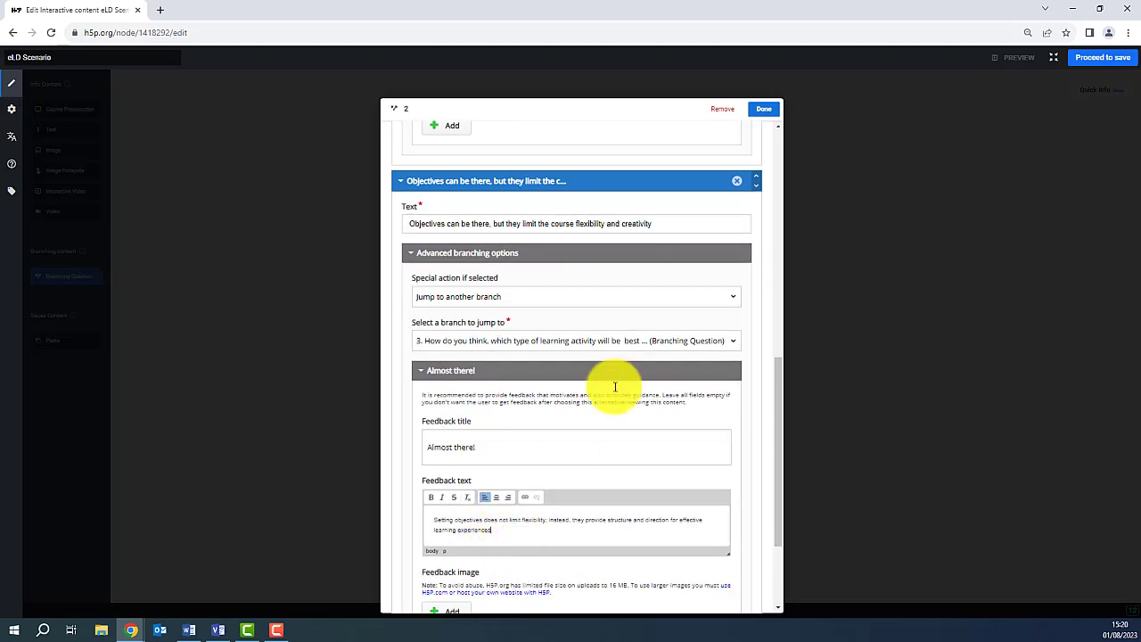
{"action": "left_click", "coordinate": [764, 110]}
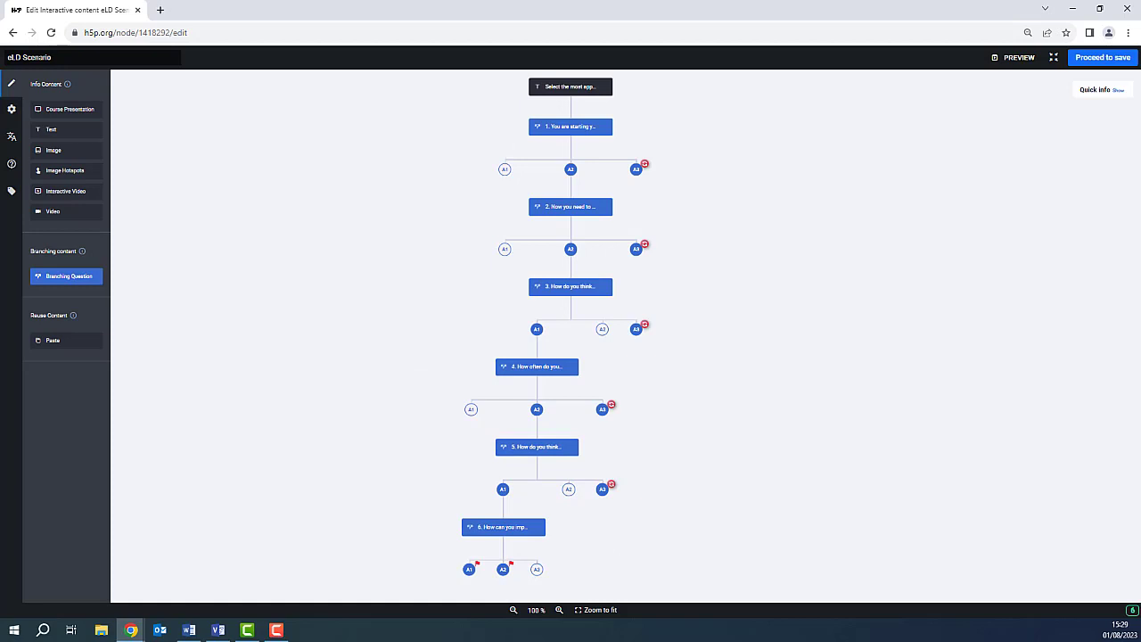
- Examine the end scenario settings and special action options of question 6's "Assume the course is perfect" alternative
{"action": "scroll", "coordinate": [352, 473], "scroll_direction": "down", "scroll_amount": 3}
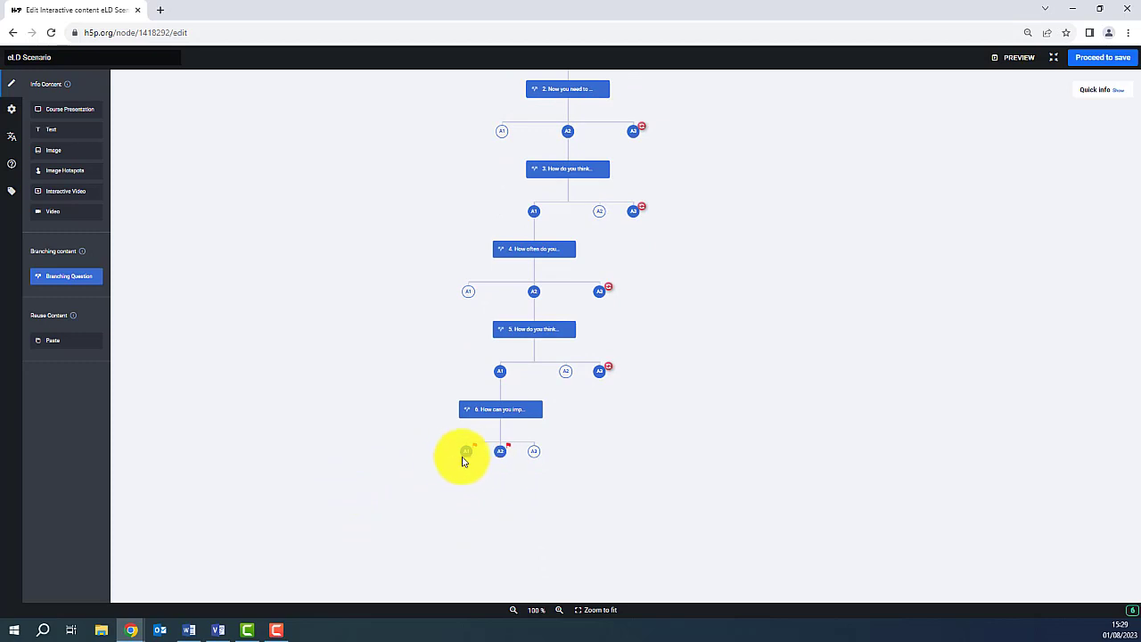
{"action": "left_click", "coordinate": [484, 412]}
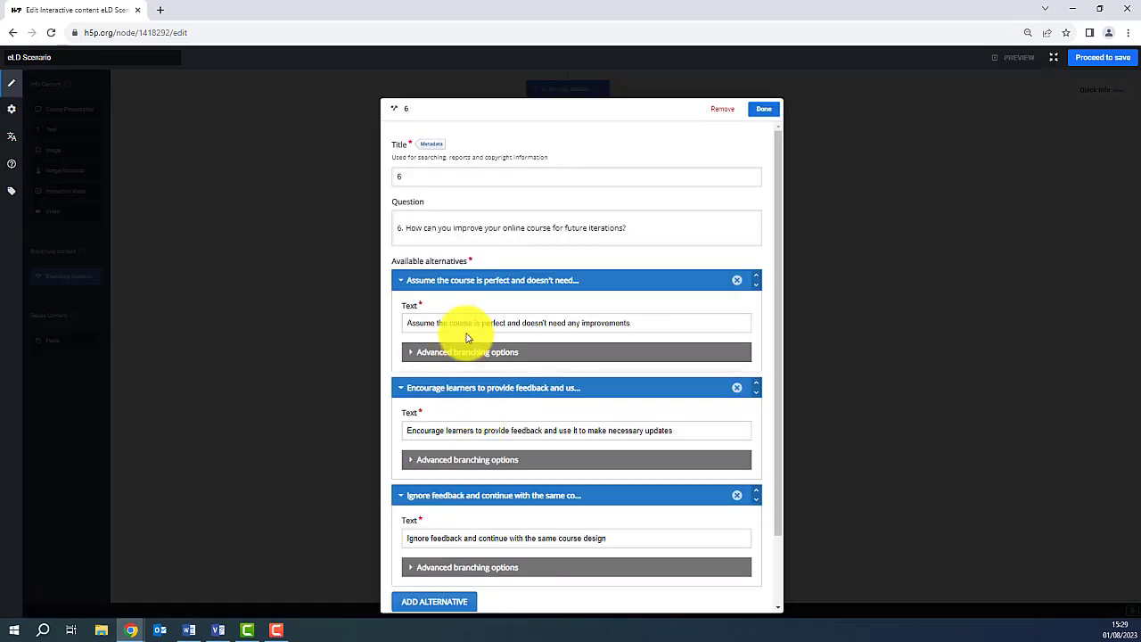
{"action": "left_click", "coordinate": [416, 355]}
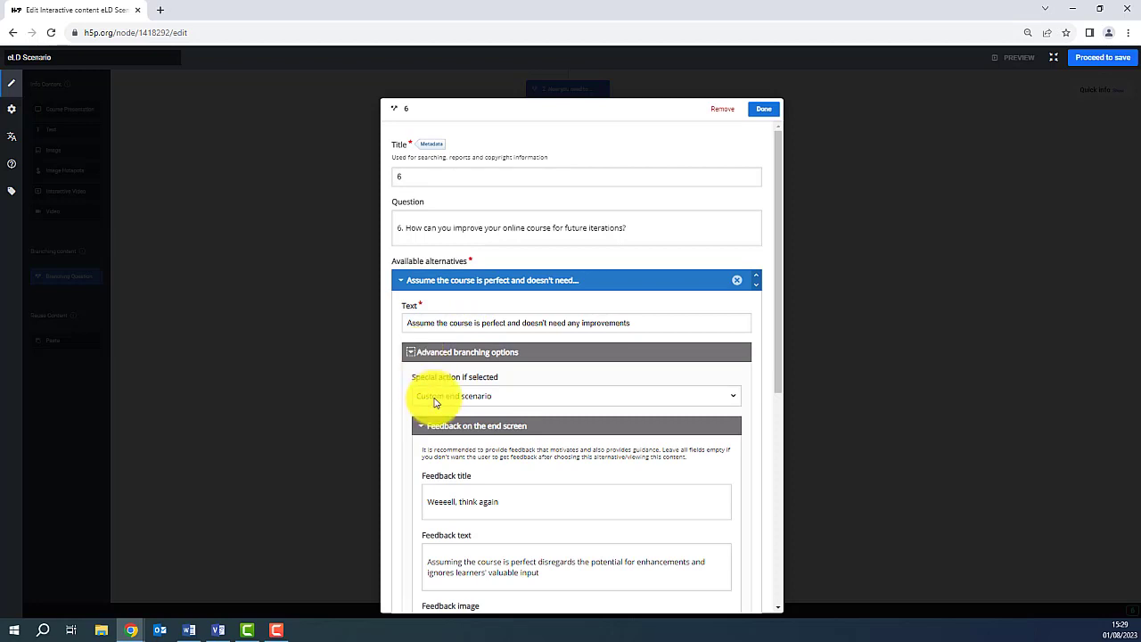
{"action": "left_click", "coordinate": [435, 398]}
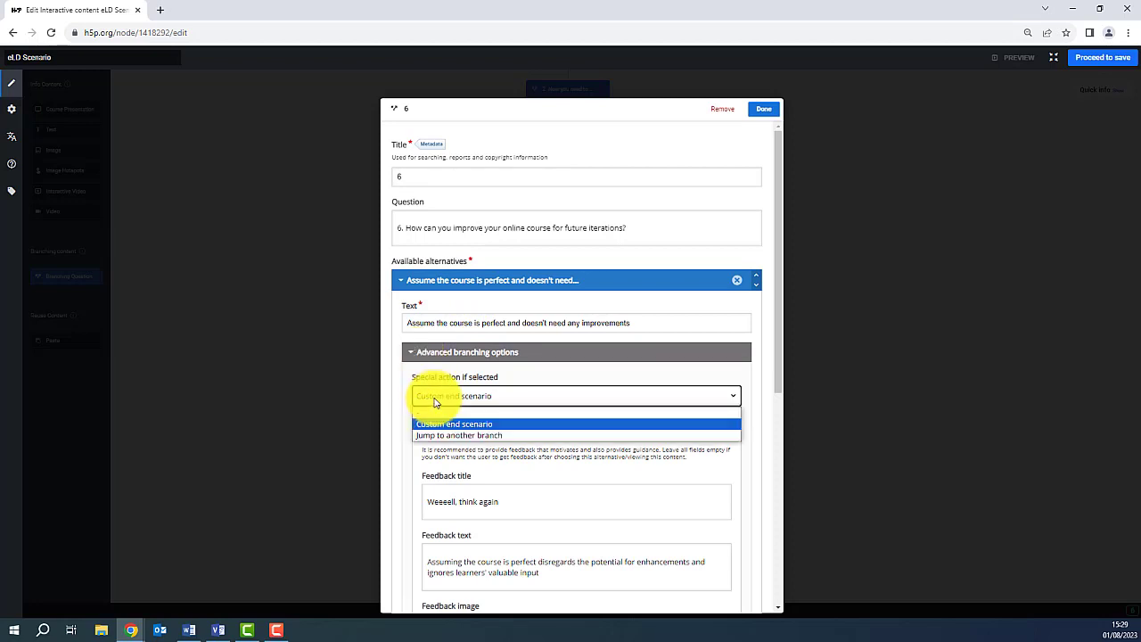
{"action": "left_click", "coordinate": [767, 111]}
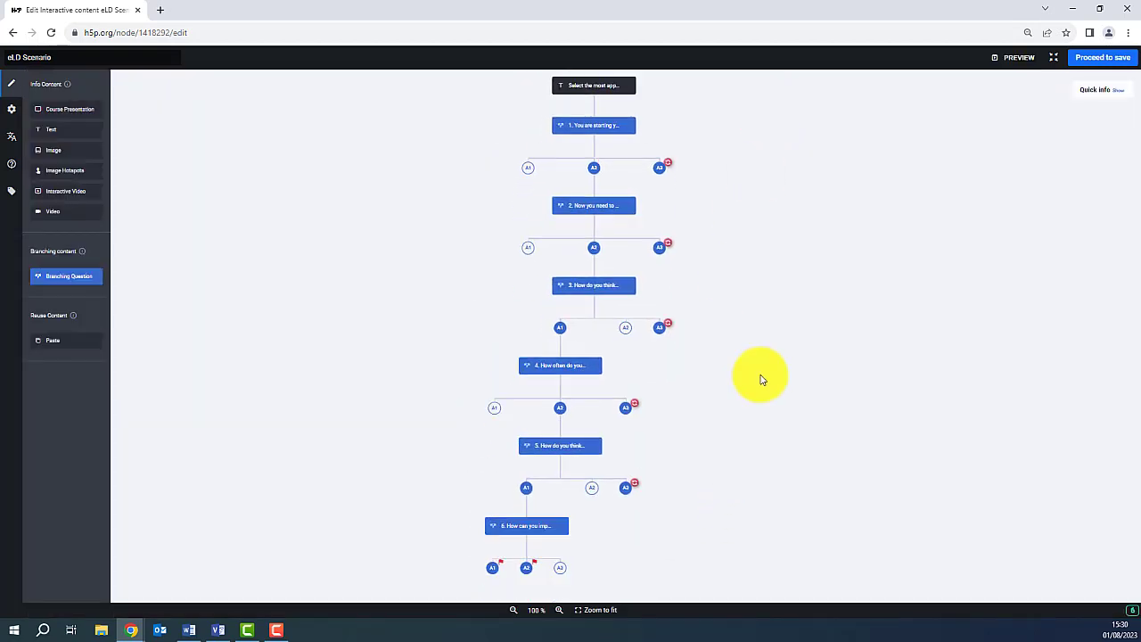
- Try a jump to another branch for question 1's expertise-based alternative, look through the target branches, and clear its special action
{"action": "left_click", "coordinate": [218, 631]}
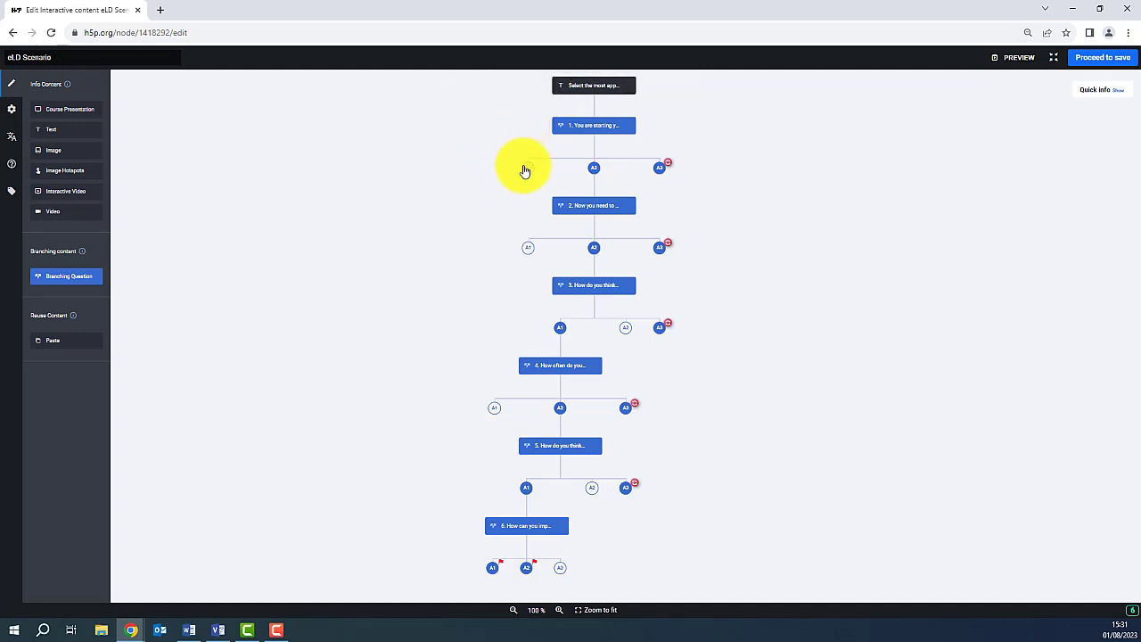
{"action": "left_click", "coordinate": [589, 127]}
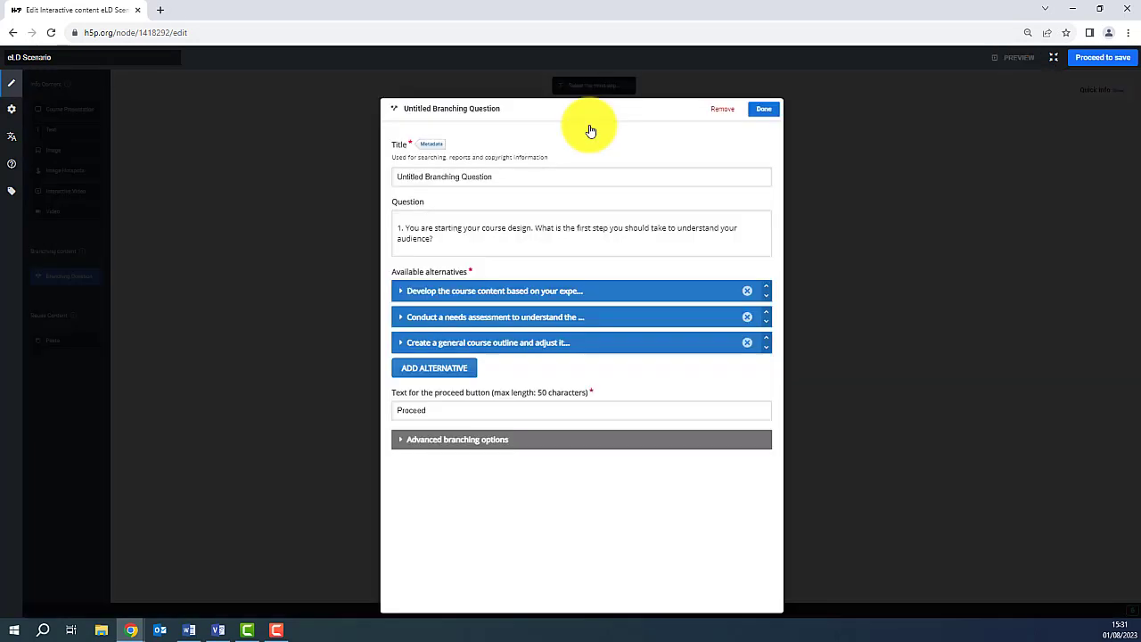
{"action": "left_click", "coordinate": [402, 295]}
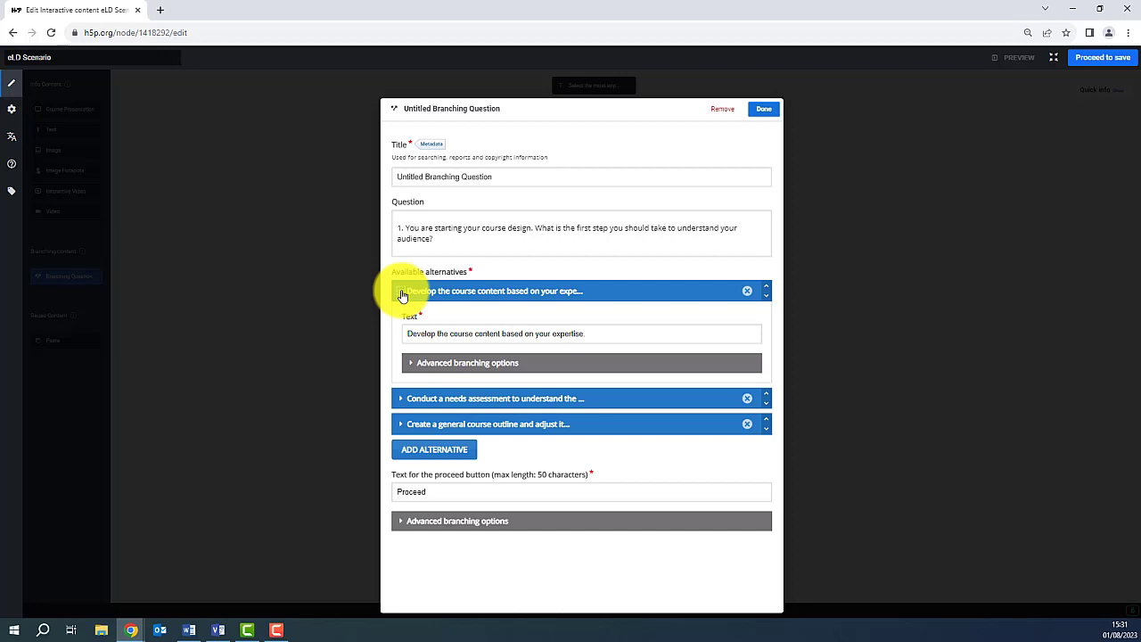
{"action": "left_click", "coordinate": [411, 365]}
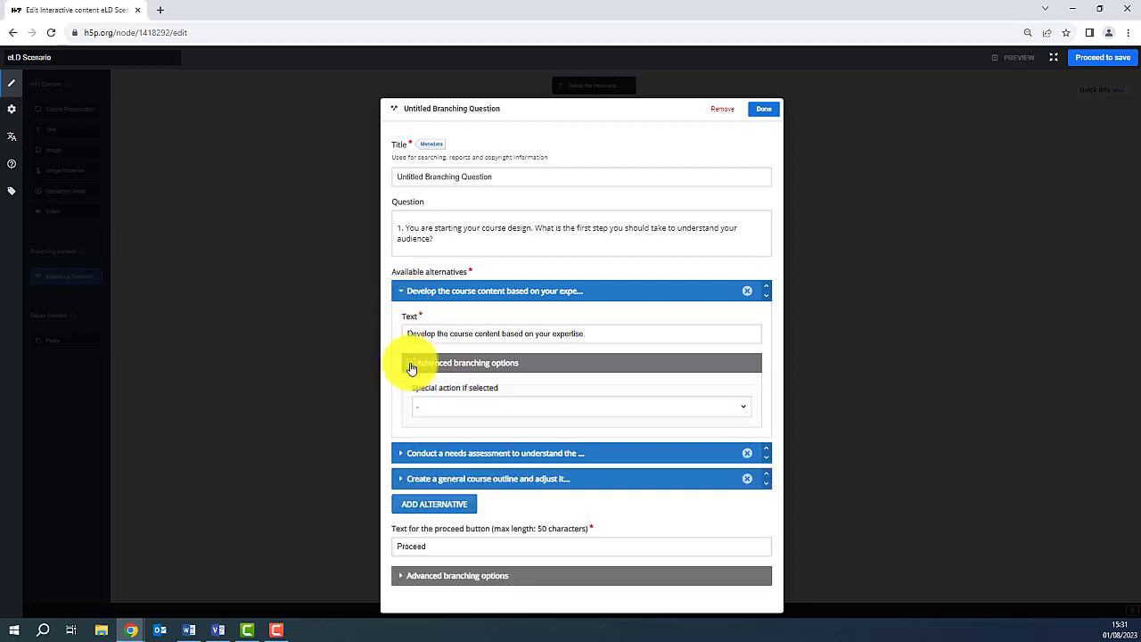
{"action": "left_click", "coordinate": [421, 413]}
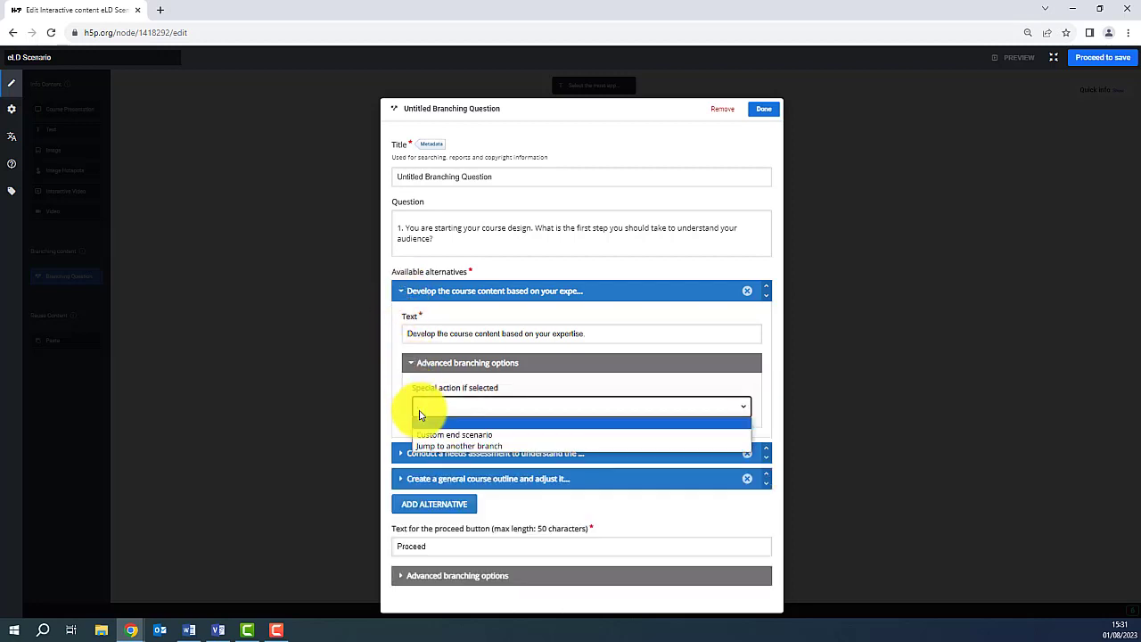
{"action": "left_click", "coordinate": [434, 446]}
{"action": "scroll", "coordinate": [441, 354], "scroll_direction": "down", "scroll_amount": 2}
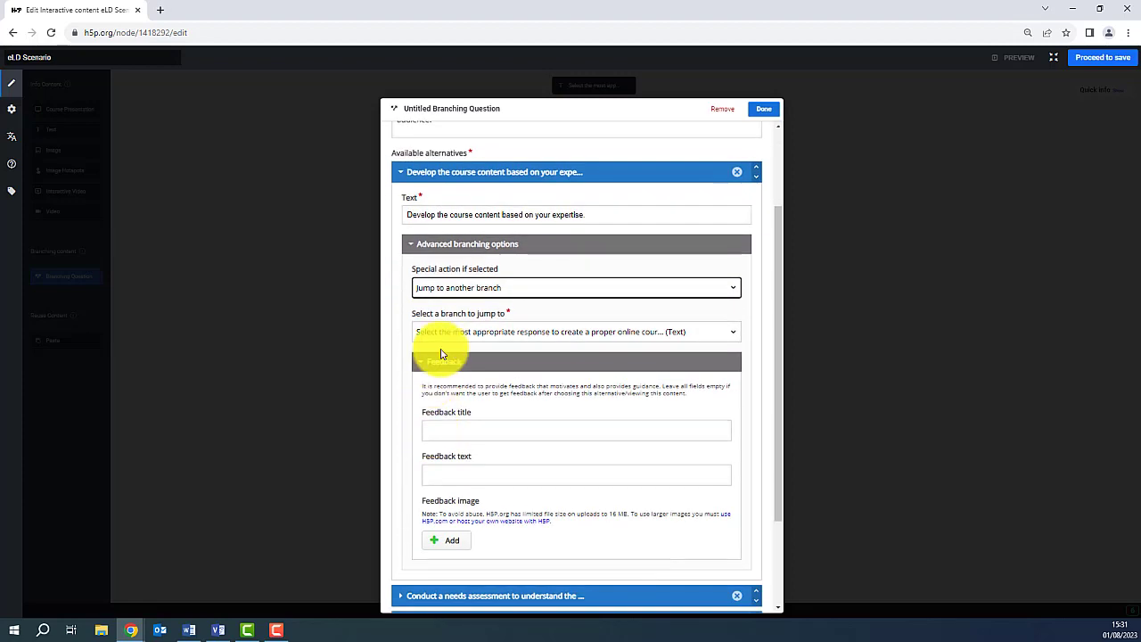
{"action": "left_click", "coordinate": [443, 332]}
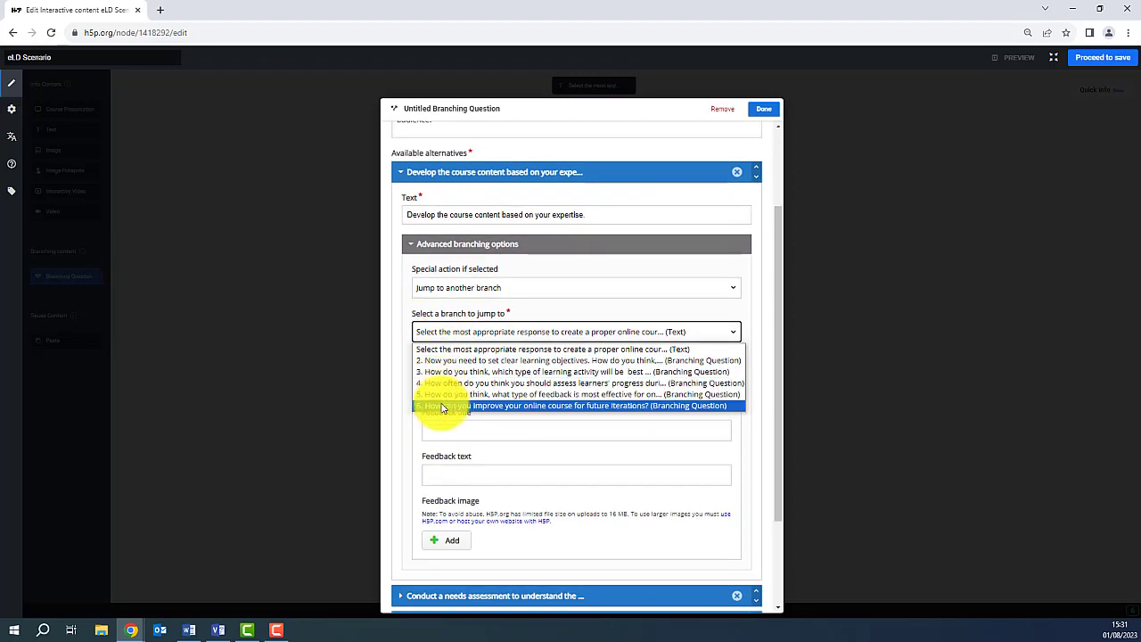
{"action": "left_click", "coordinate": [448, 354]}
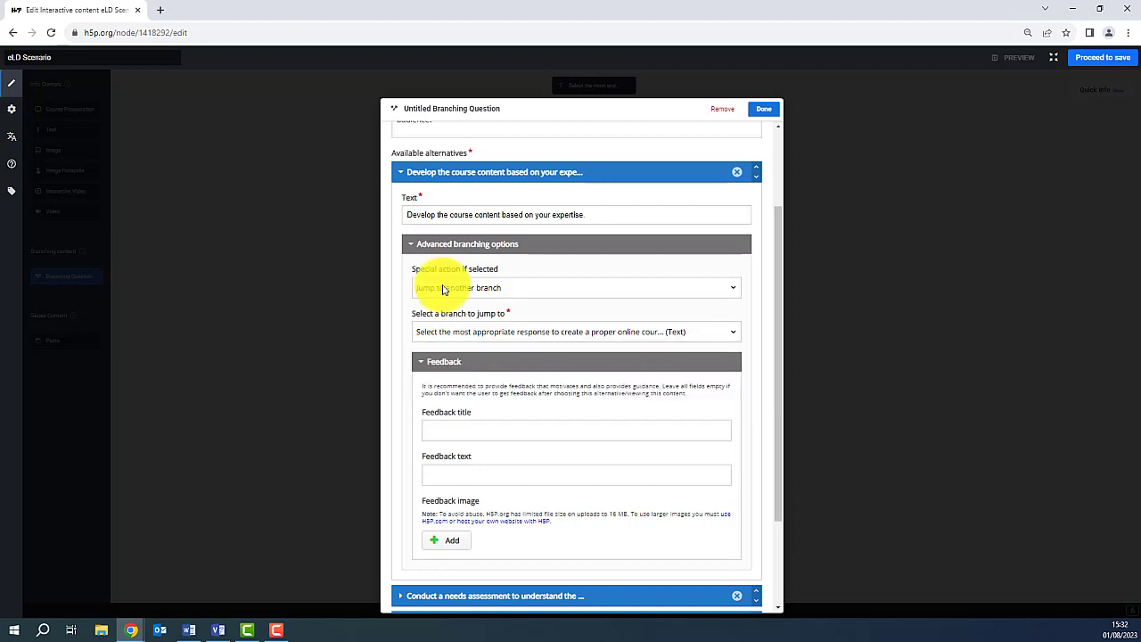
{"action": "left_click", "coordinate": [443, 288]}
{"action": "left_click", "coordinate": [446, 304]}
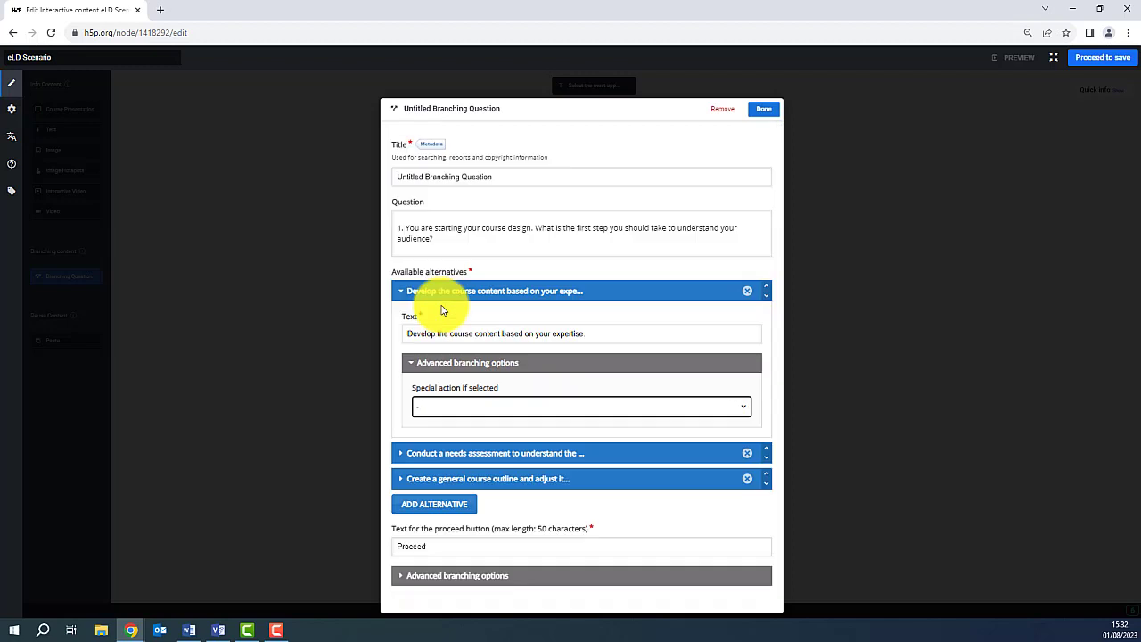
- Add a text content titled "0" reading "Hmm... I doubt your response" under question 1's expertise-based alternative
{"action": "left_click", "coordinate": [772, 111]}
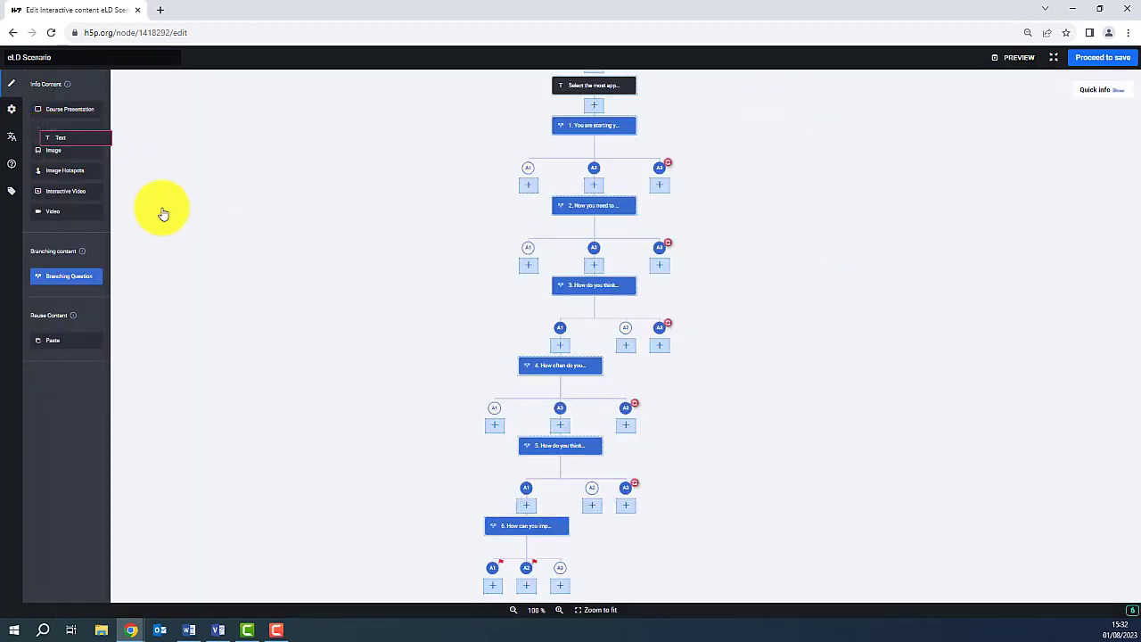
{"action": "left_click_drag", "start_coordinate": [163, 214], "coordinate": [528, 185]}
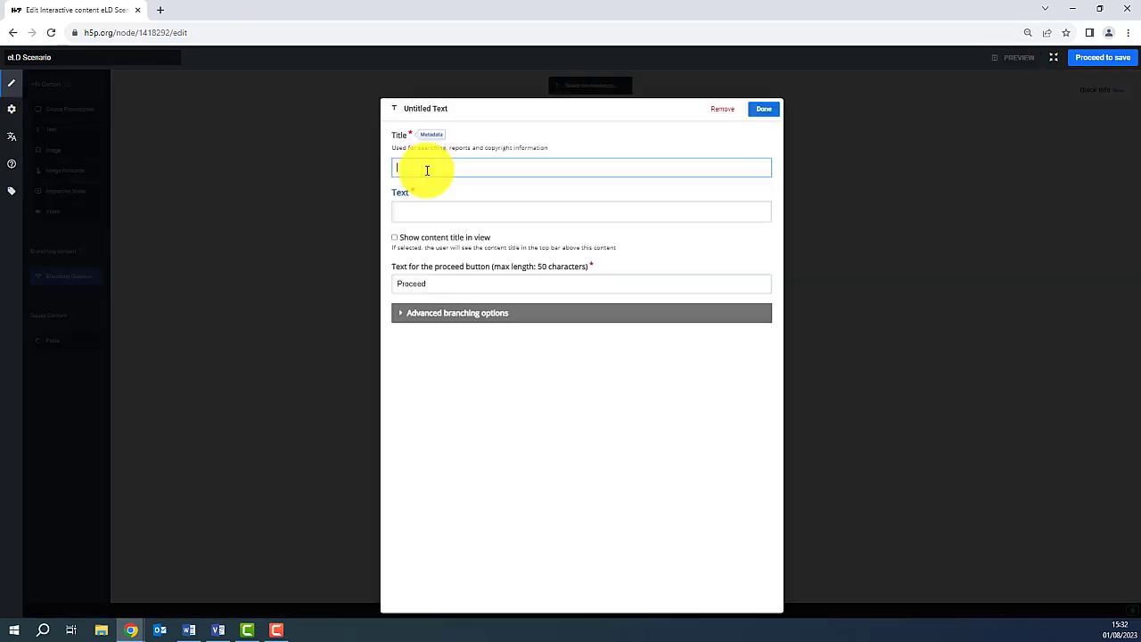
{"action": "left_click", "coordinate": [468, 215]}
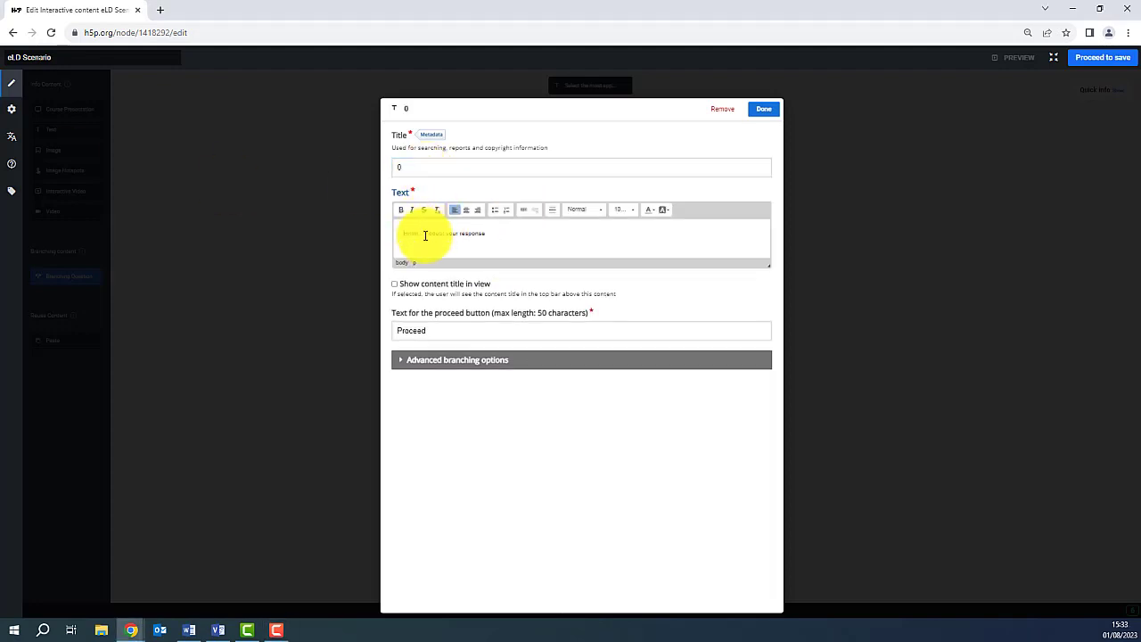
{"action": "left_click_drag", "start_coordinate": [487, 237], "coordinate": [410, 234]}
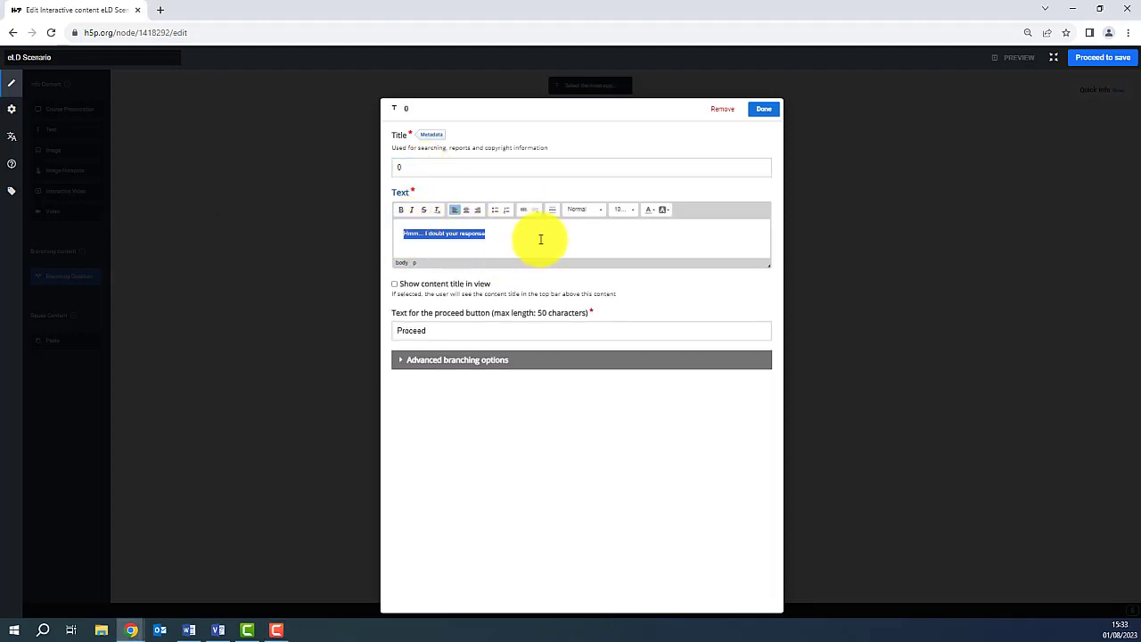
- Set the text content's special action to jump to another branch, targeting question 1
{"action": "left_click", "coordinate": [401, 366]}
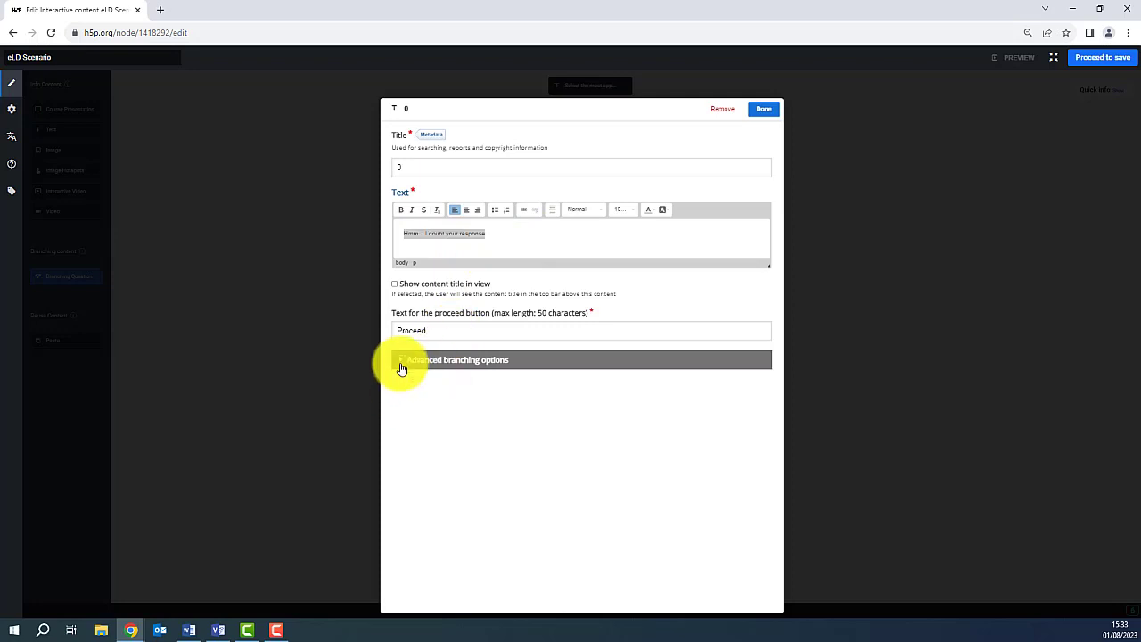
{"action": "left_click", "coordinate": [451, 371]}
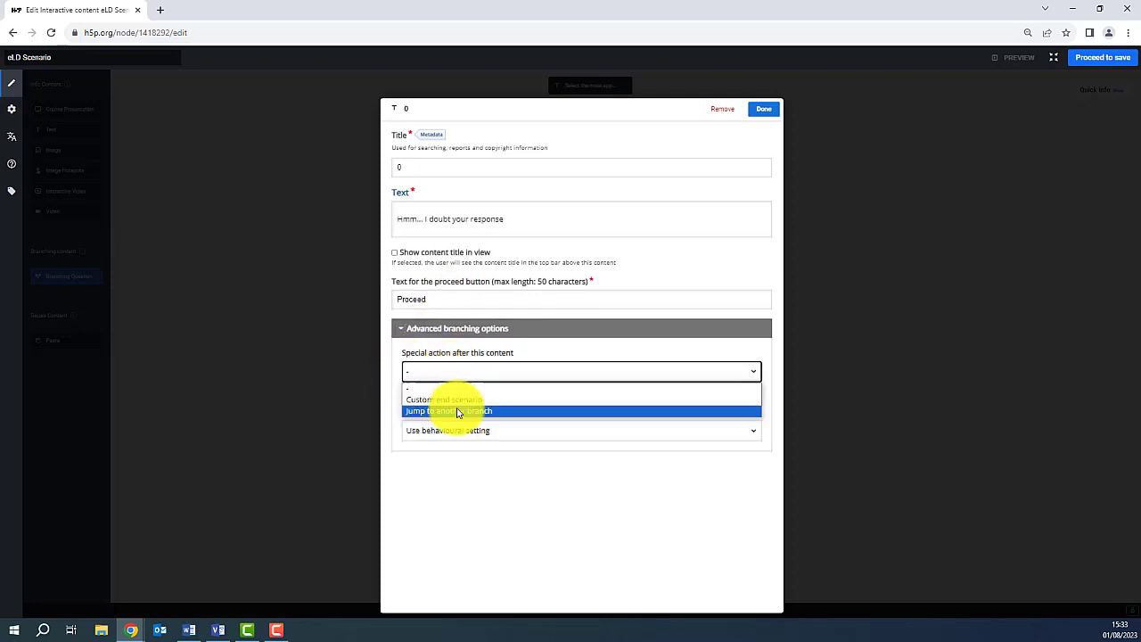
{"action": "left_click", "coordinate": [456, 411]}
{"action": "scroll", "coordinate": [455, 409], "scroll_direction": "down", "scroll_amount": 1}
{"action": "left_click", "coordinate": [435, 355]}
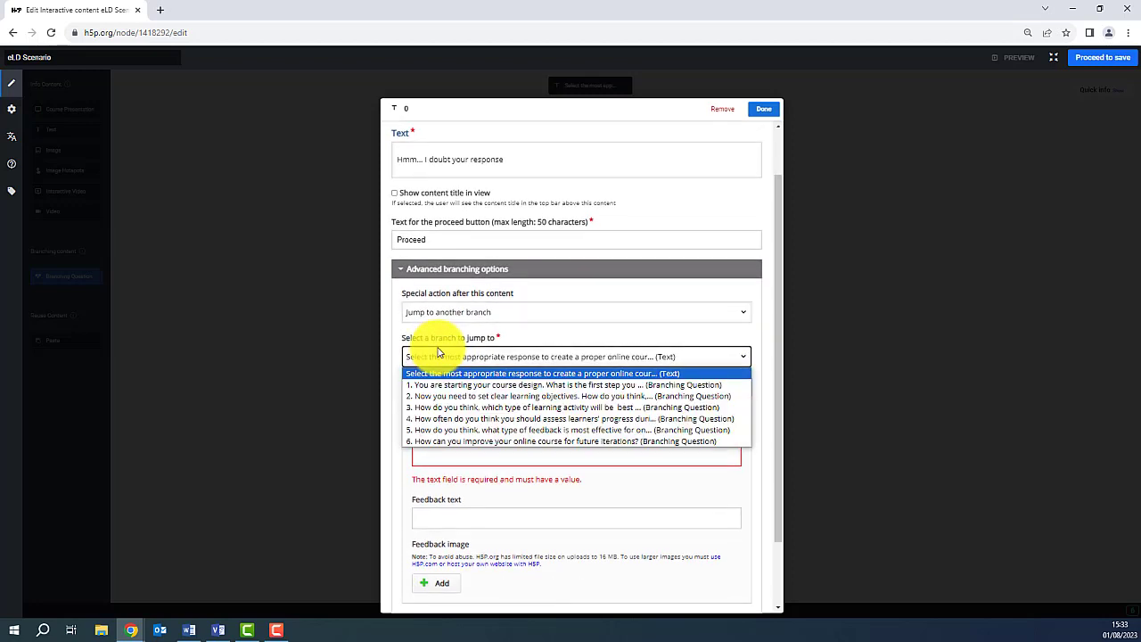
{"action": "left_click", "coordinate": [438, 385]}
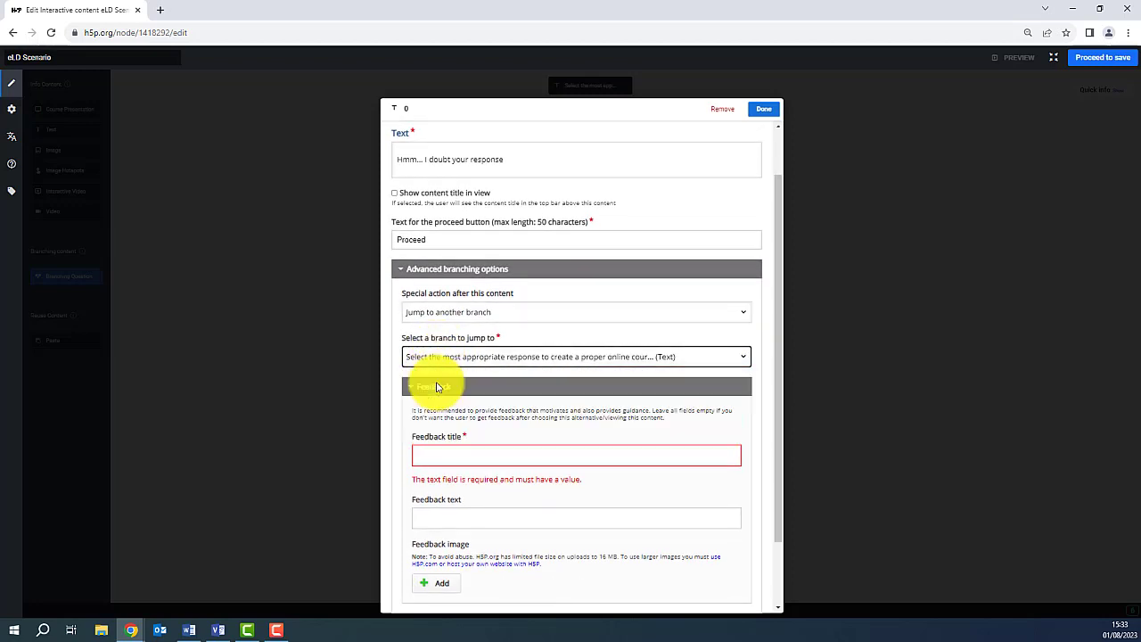
- Title its feedback "Try Again!" with the text "Relying solely on your expertise might overlook the specific requirements and preferences of the target audience" and finish editing
{"action": "left_click", "coordinate": [439, 460]}
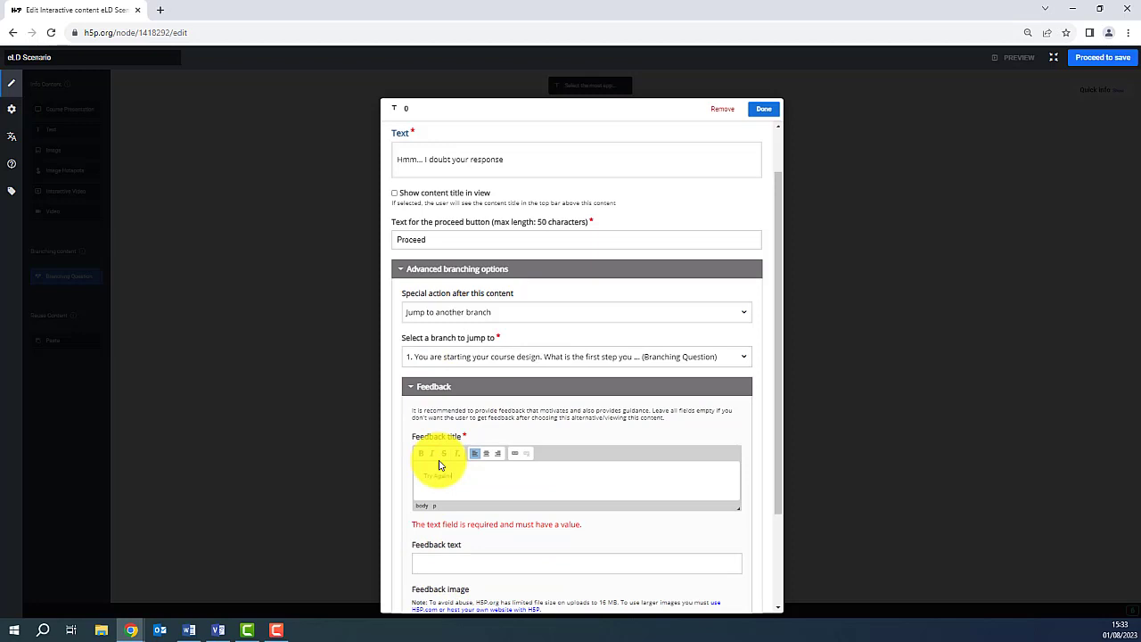
{"action": "left_click", "coordinate": [448, 562]}
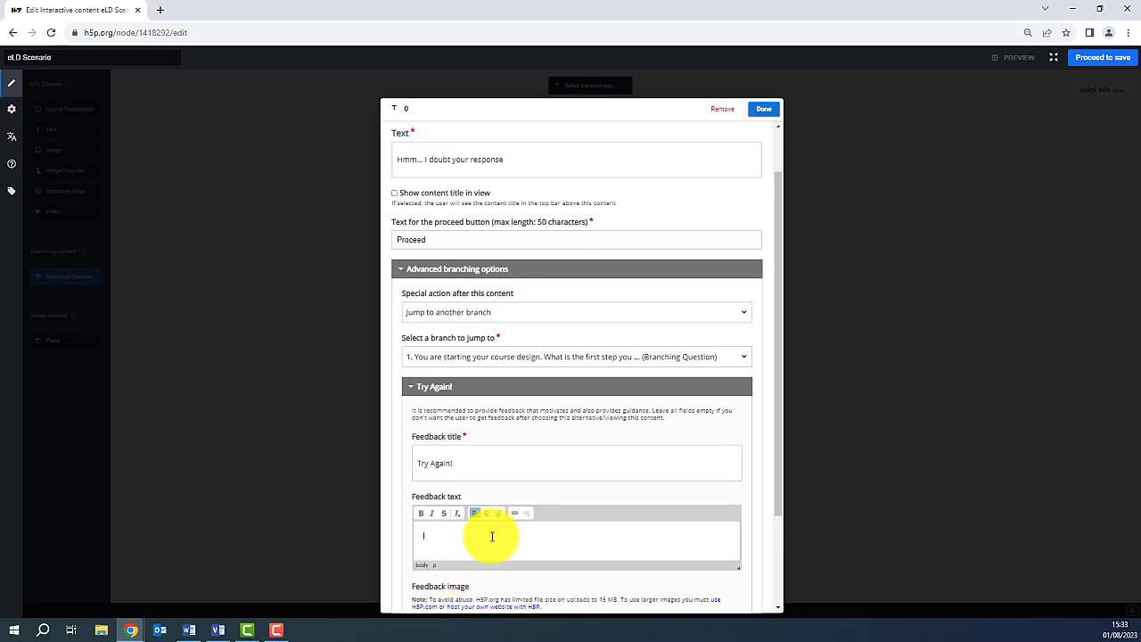
{"action": "type", "text": "Relying solely on your expertise might overlook the specific requirements and preferences of the target audience"}
{"action": "left_click", "coordinate": [764, 108]}
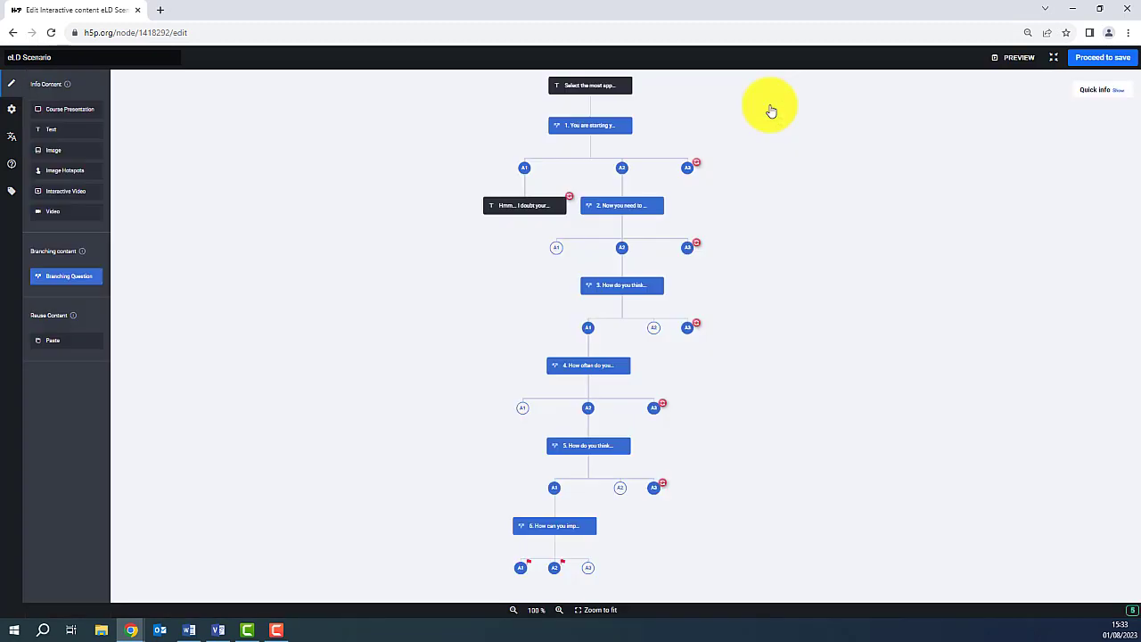
- Preview question 1's expertise-based alternative through its text and feedback until the question repeats, and return to editing
{"action": "left_click", "coordinate": [1001, 57]}
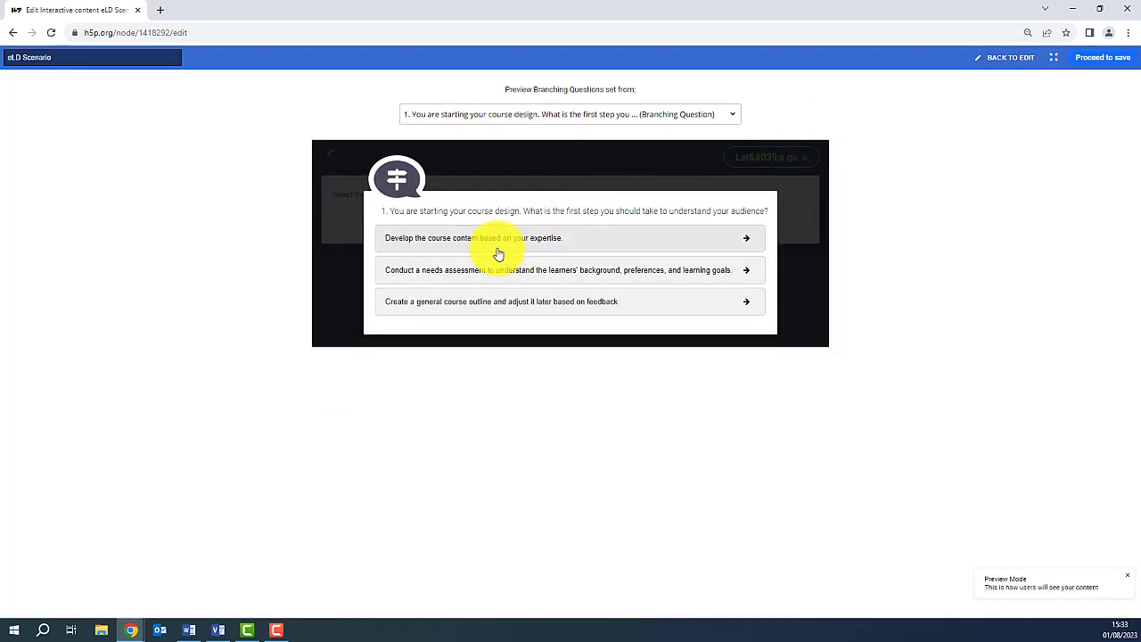
{"action": "left_click", "coordinate": [498, 248]}
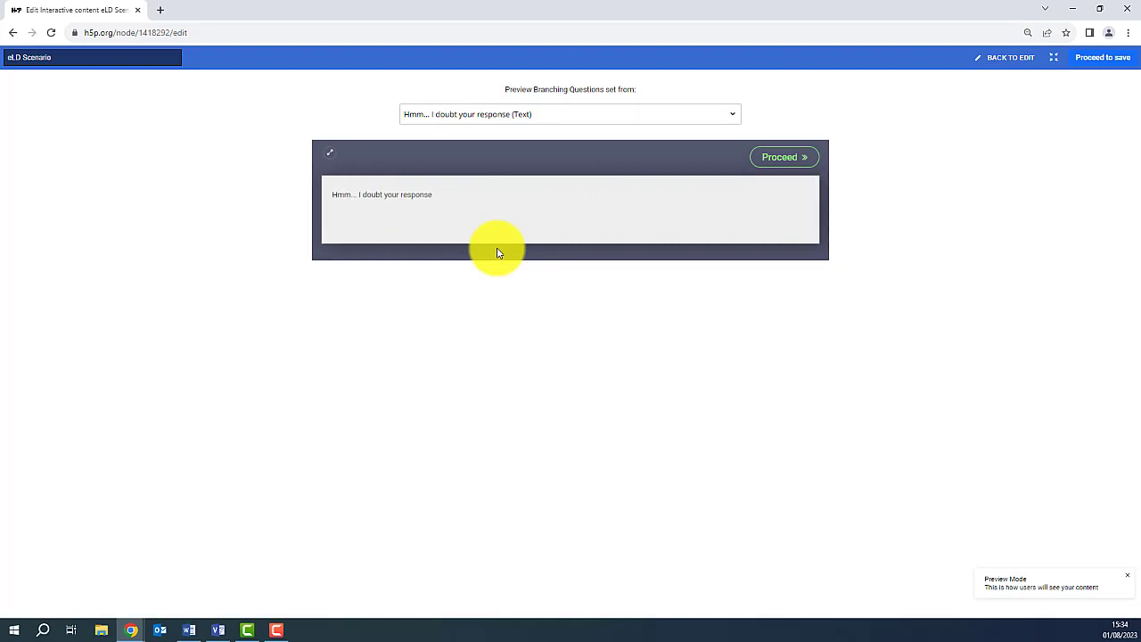
{"action": "left_click", "coordinate": [772, 166]}
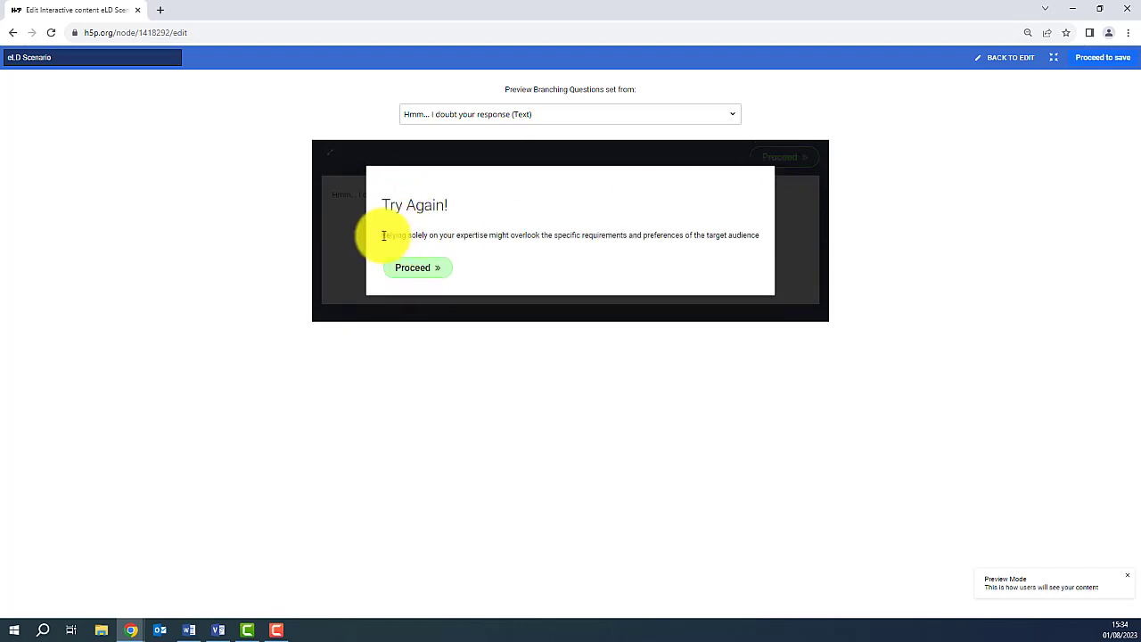
{"action": "left_click", "coordinate": [435, 267]}
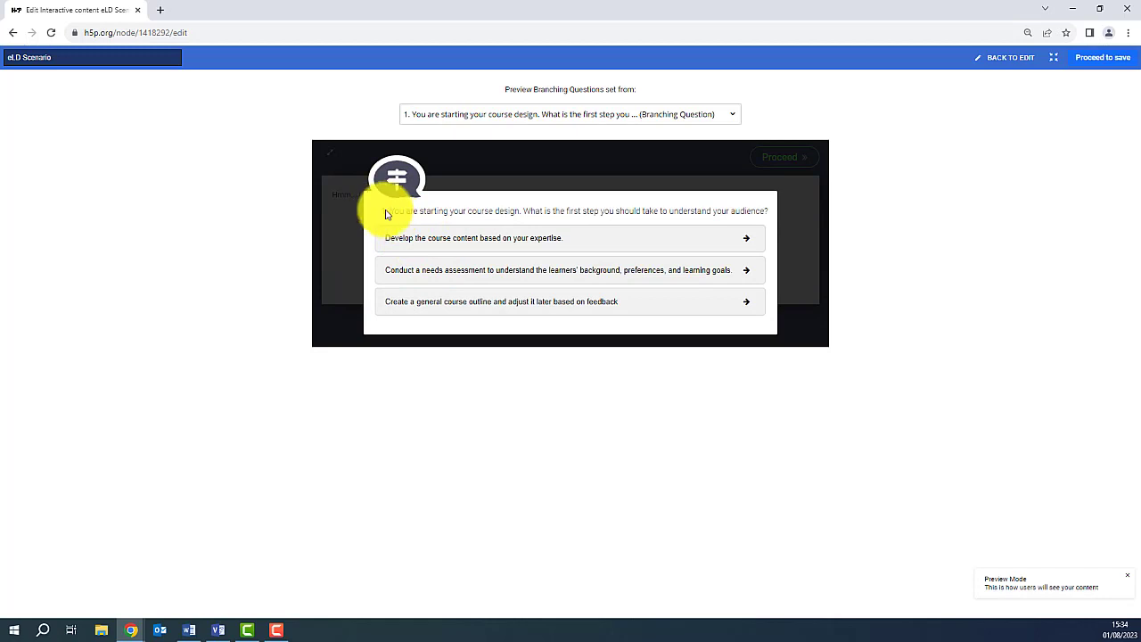
{"action": "left_click_drag", "start_coordinate": [386, 211], "coordinate": [780, 221]}
{"action": "left_click", "coordinate": [785, 209]}
{"action": "left_click", "coordinate": [1004, 60]}
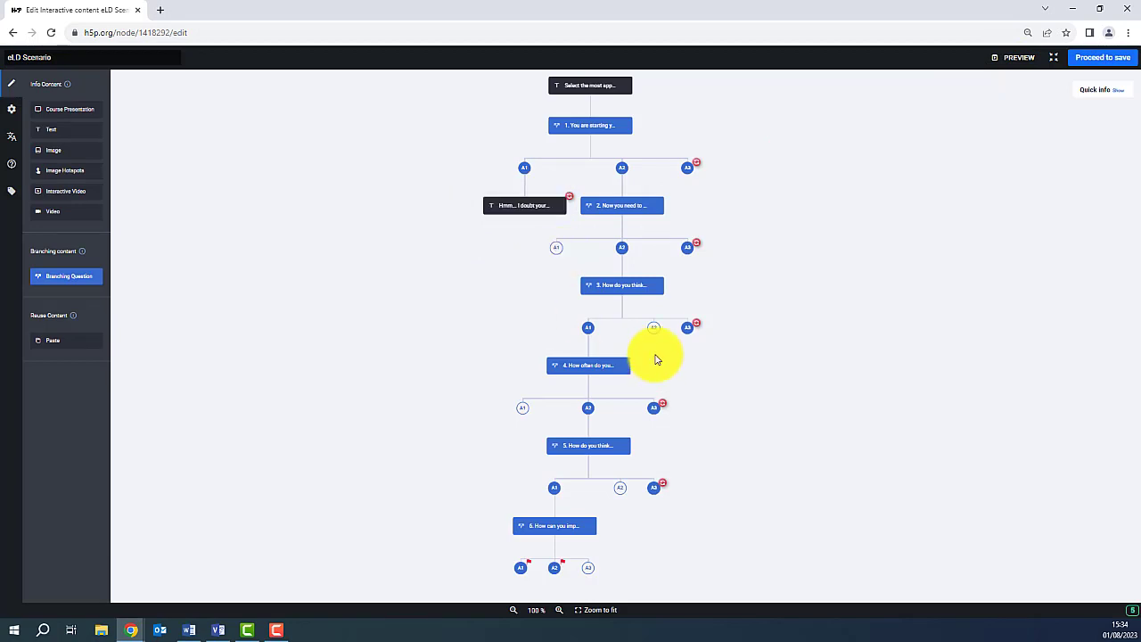
- Paste a copy of question 1's "Hmm... I doubt your response" text under question 2's first alternative and finish editing the copy
{"action": "left_click", "coordinate": [559, 210]}
{"action": "left_click", "coordinate": [574, 263]}
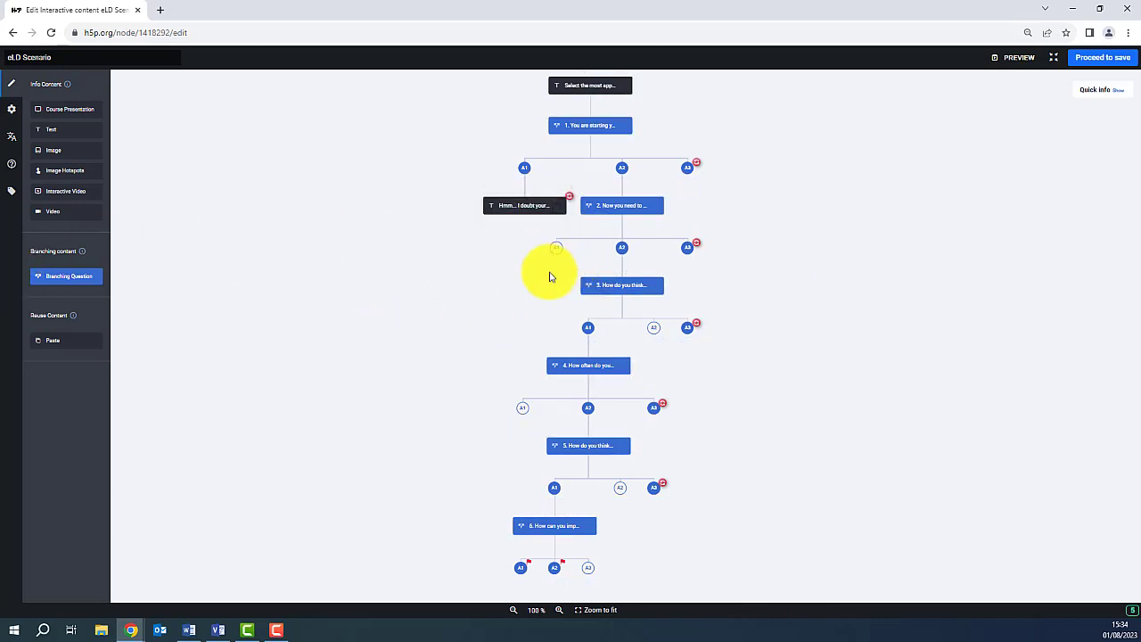
{"action": "left_click_drag", "start_coordinate": [55, 344], "coordinate": [548, 270]}
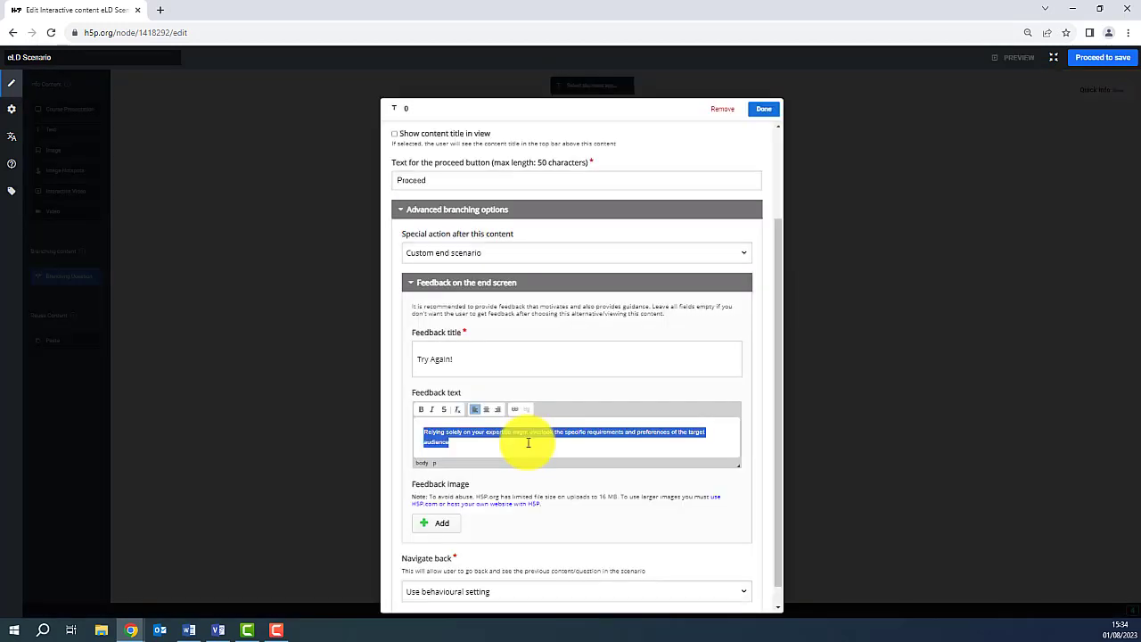
{"action": "left_click", "coordinate": [764, 109]}
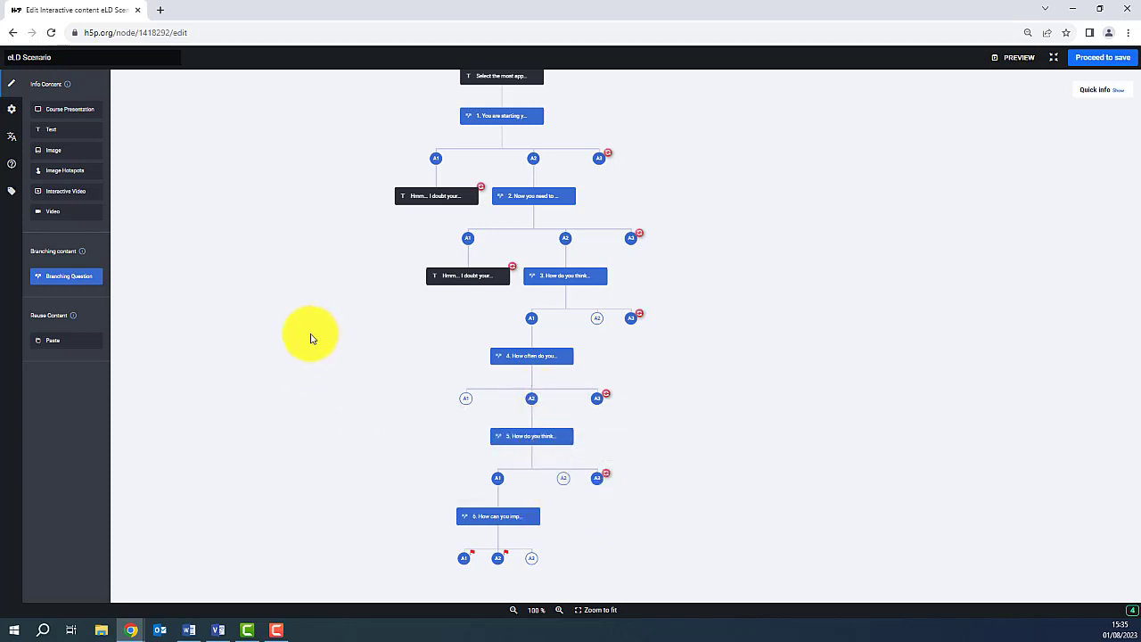
- Paste the copied text under question 3's second alternative with a jump to question 3 and feedback on video lectures without follow-up activities
{"action": "left_click", "coordinate": [49, 343]}
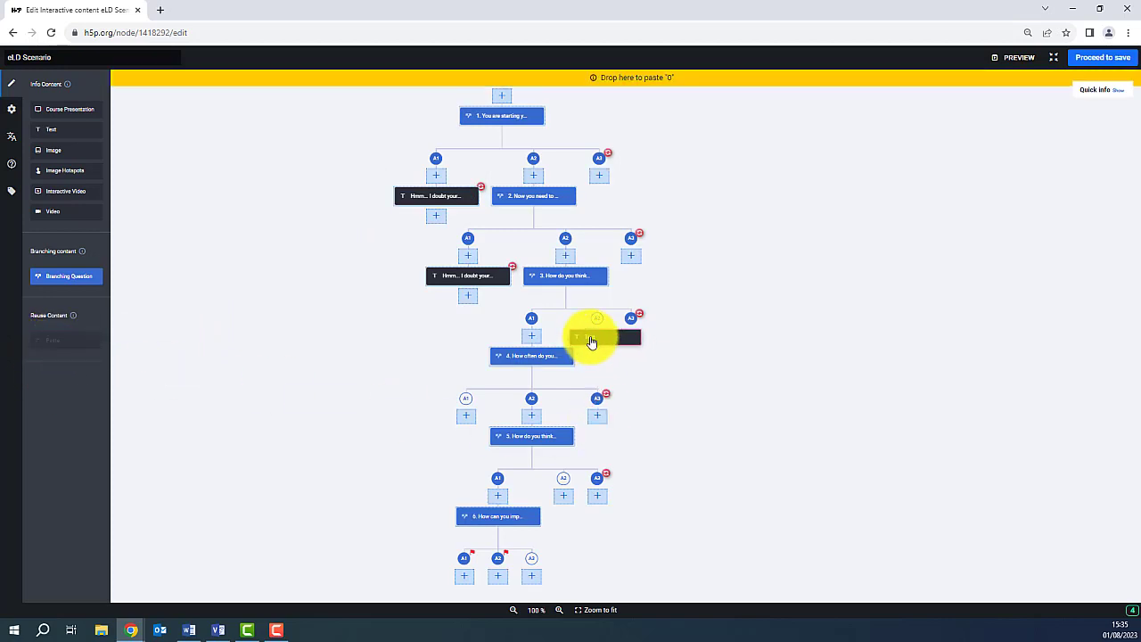
{"action": "left_click", "coordinate": [588, 339]}
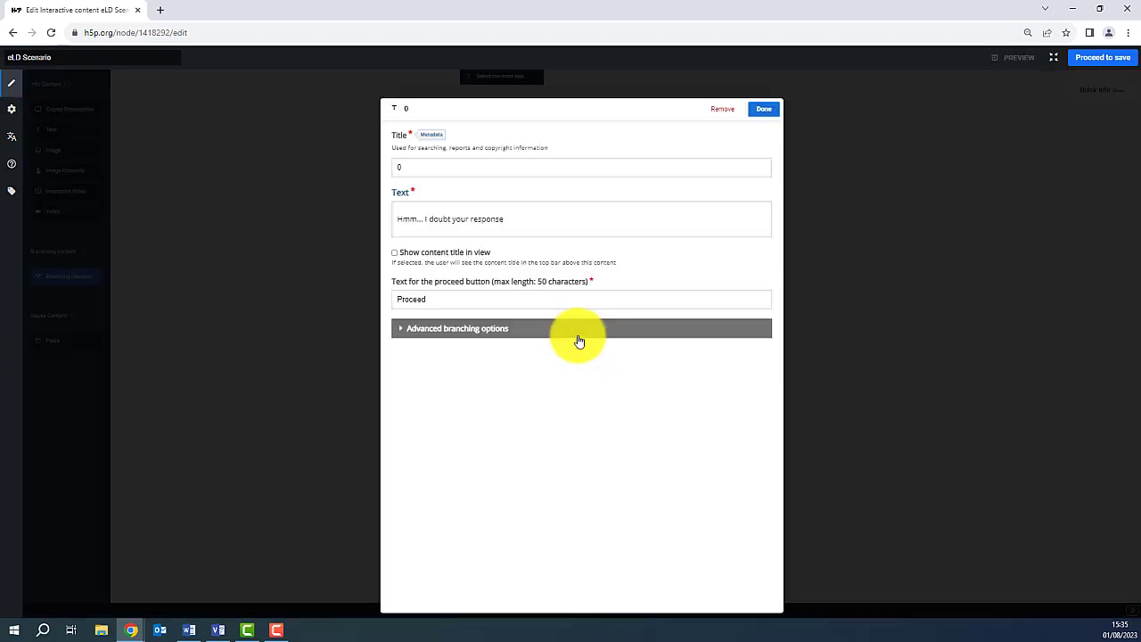
{"action": "left_click", "coordinate": [407, 327]}
{"action": "scroll", "coordinate": [434, 319], "scroll_direction": "down", "scroll_amount": 1}
{"action": "left_click", "coordinate": [467, 309]}
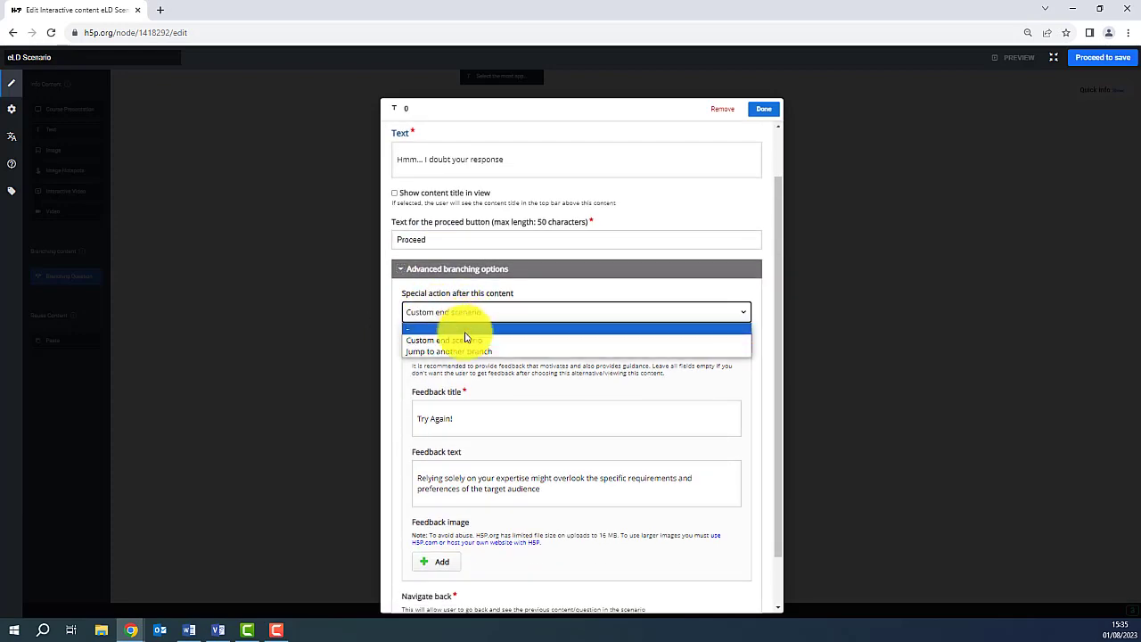
{"action": "left_click", "coordinate": [462, 350]}
{"action": "scroll", "coordinate": [464, 354], "scroll_direction": "down", "scroll_amount": 2}
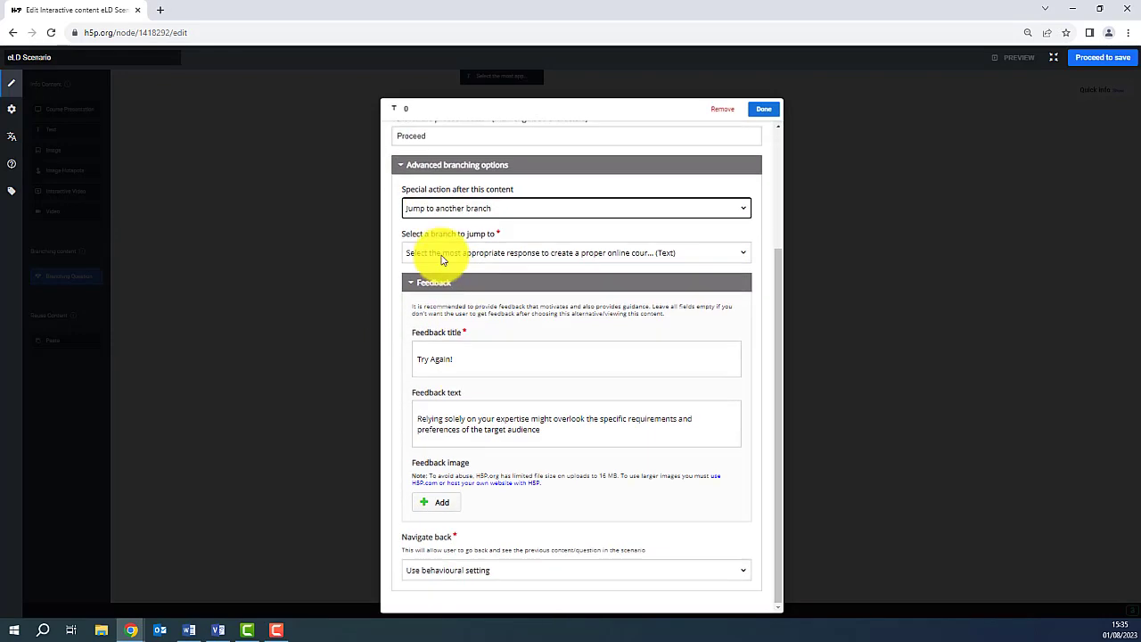
{"action": "left_click", "coordinate": [438, 252]}
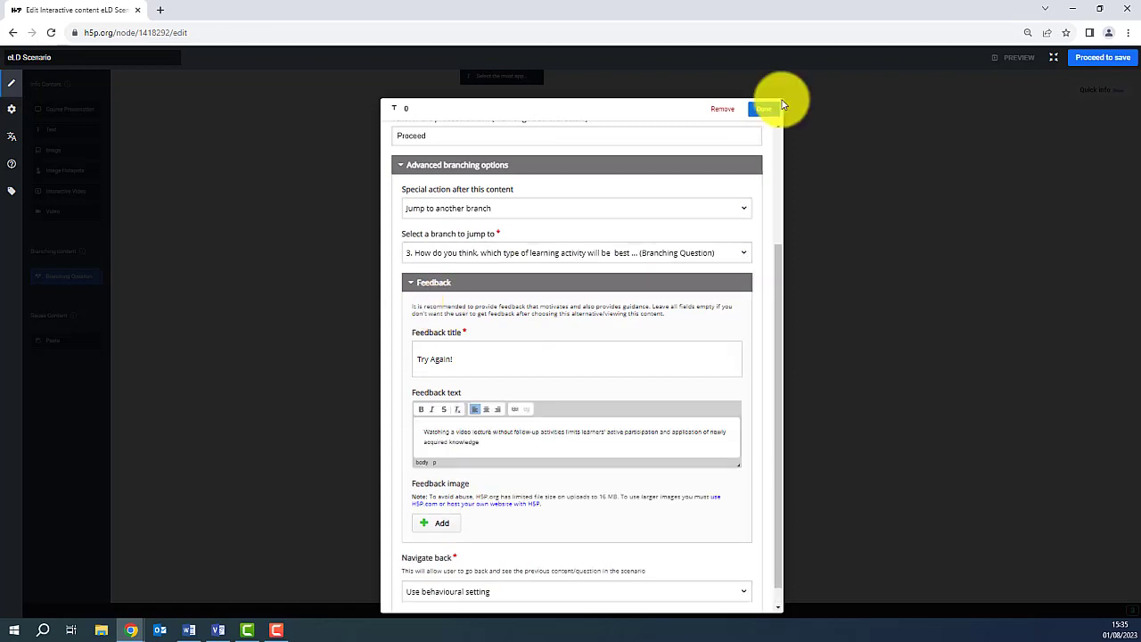
{"action": "left_click", "coordinate": [764, 108]}
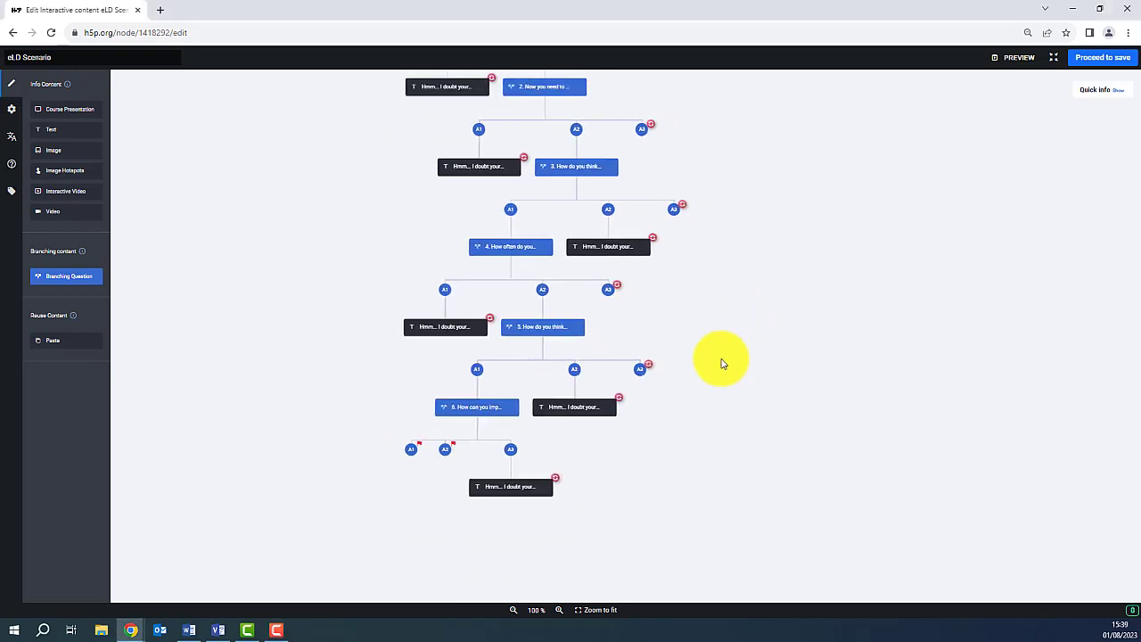
- Preview the scenario from the beginning, answering question 1 with the expertise-based alternative first and the needs assessment on the retry
{"action": "left_click_drag", "start_coordinate": [729, 182], "coordinate": [745, 213]}
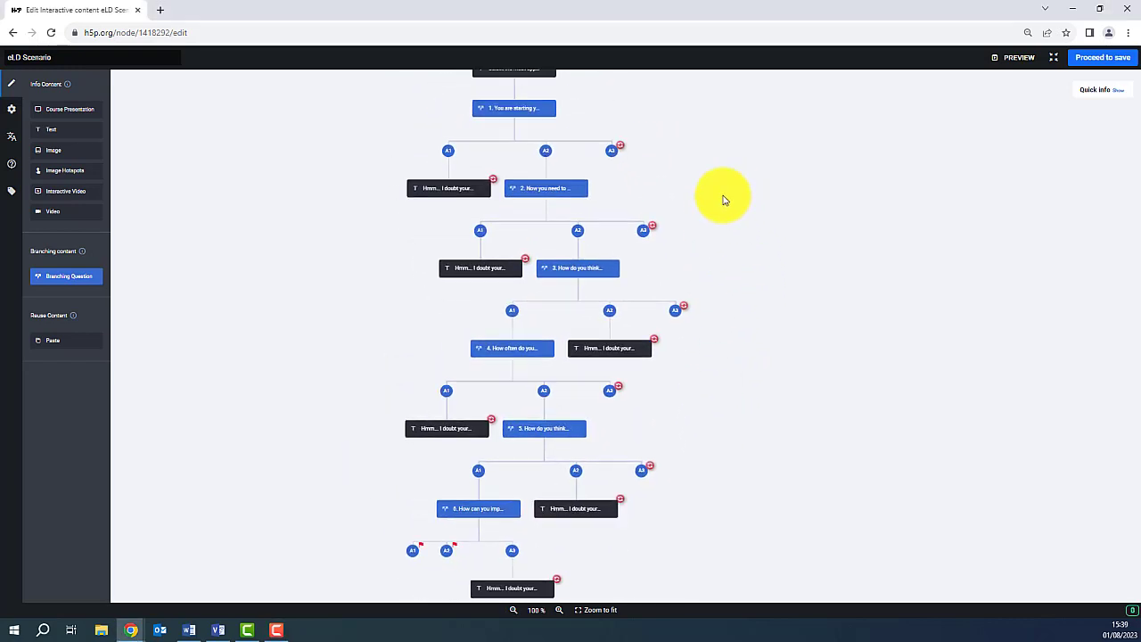
{"action": "left_click_drag", "start_coordinate": [855, 254], "coordinate": [853, 271]}
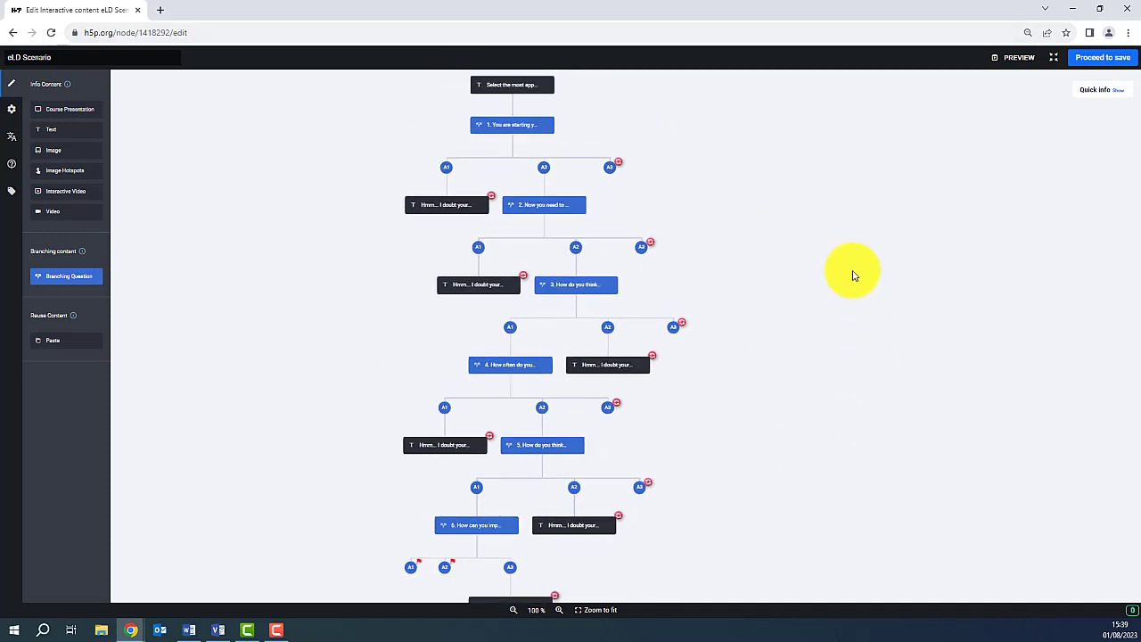
{"action": "left_click", "coordinate": [1018, 57]}
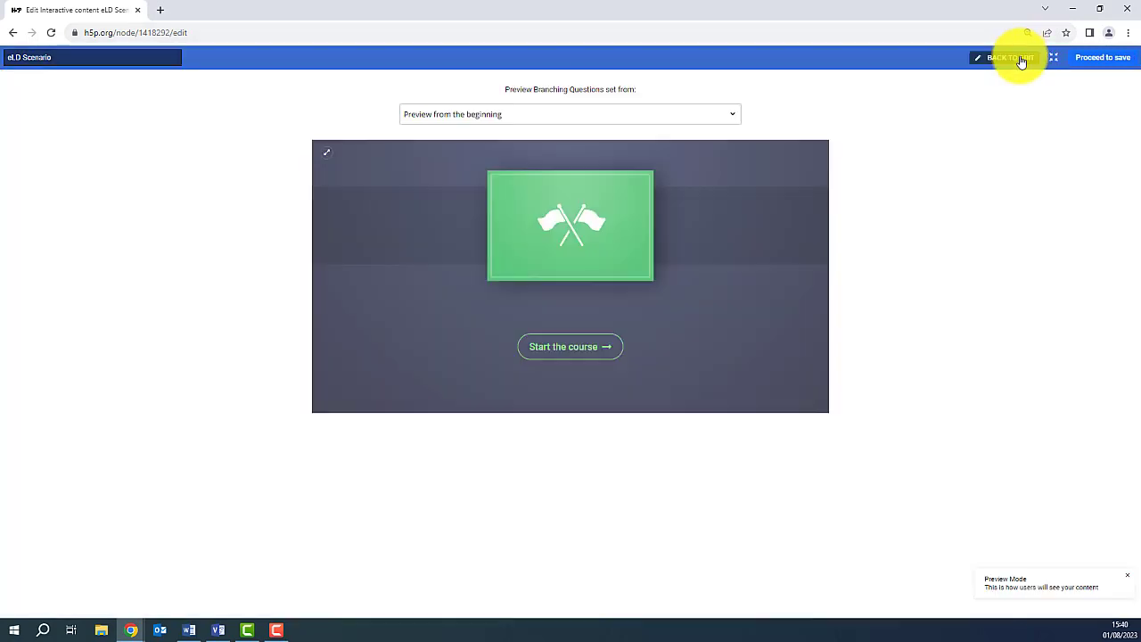
{"action": "left_click", "coordinate": [580, 346]}
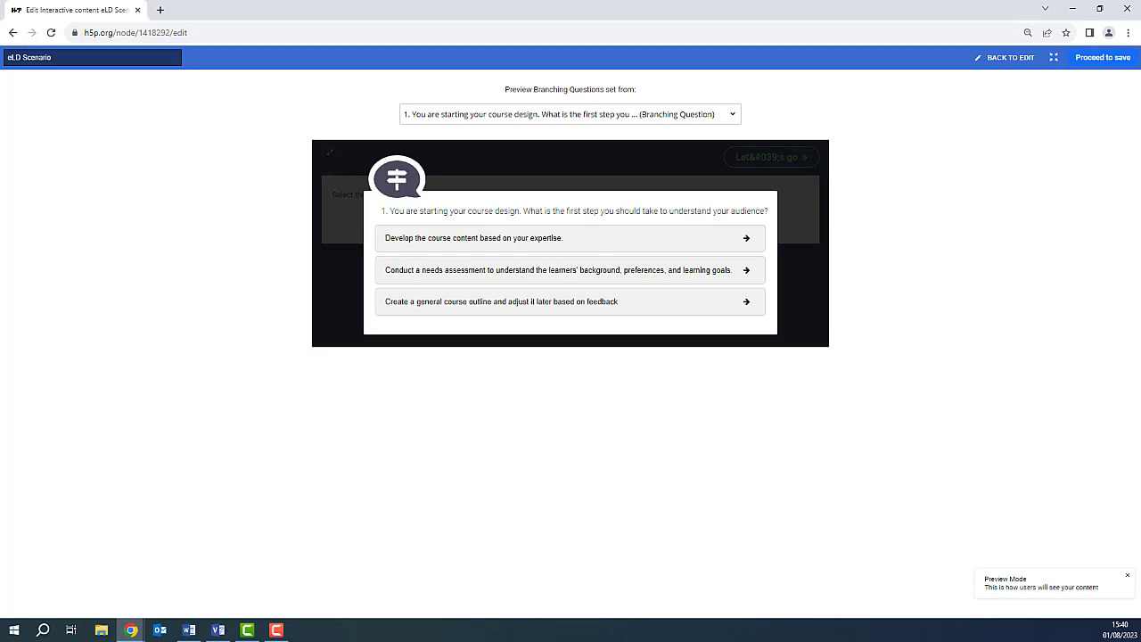
{"action": "left_click", "coordinate": [439, 236]}
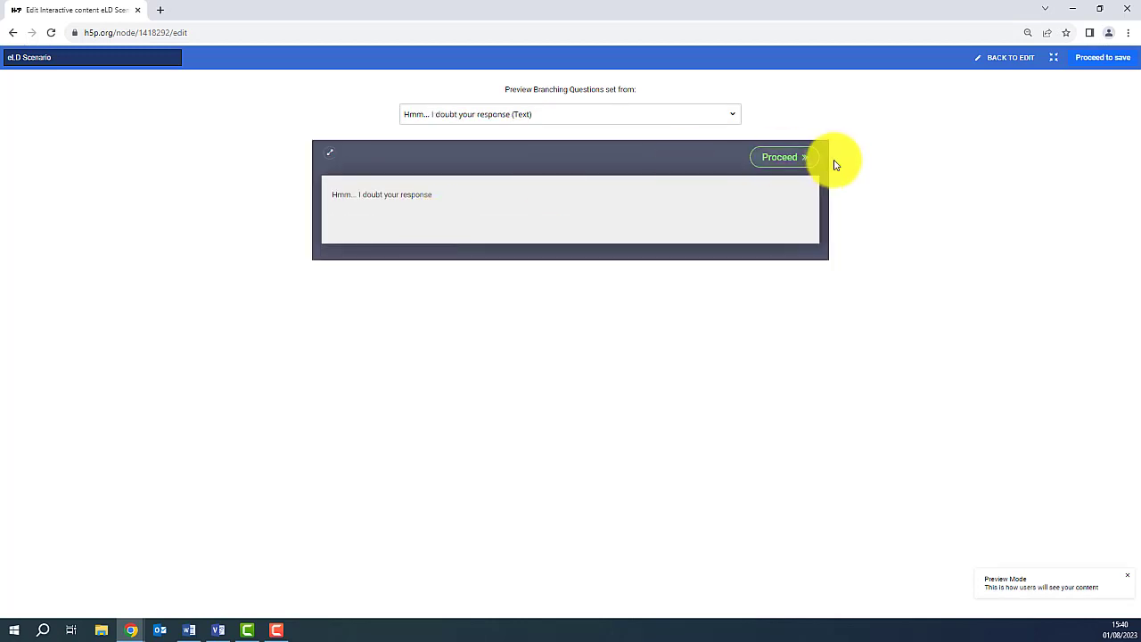
{"action": "left_click", "coordinate": [777, 159]}
{"action": "left_click", "coordinate": [440, 268]}
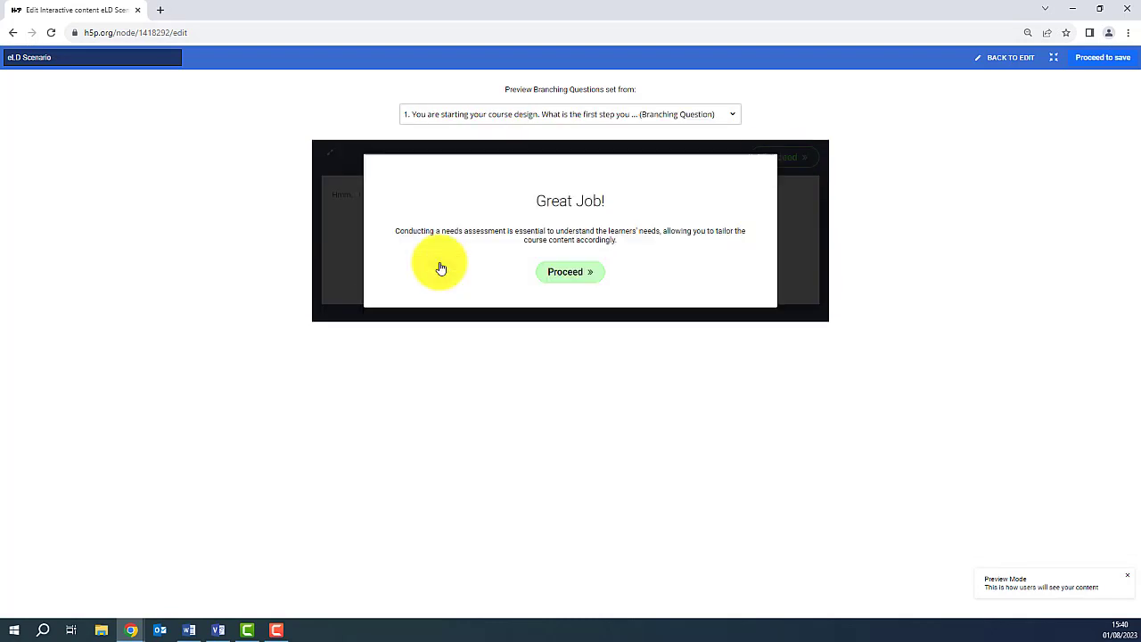
{"action": "left_click", "coordinate": [573, 271]}
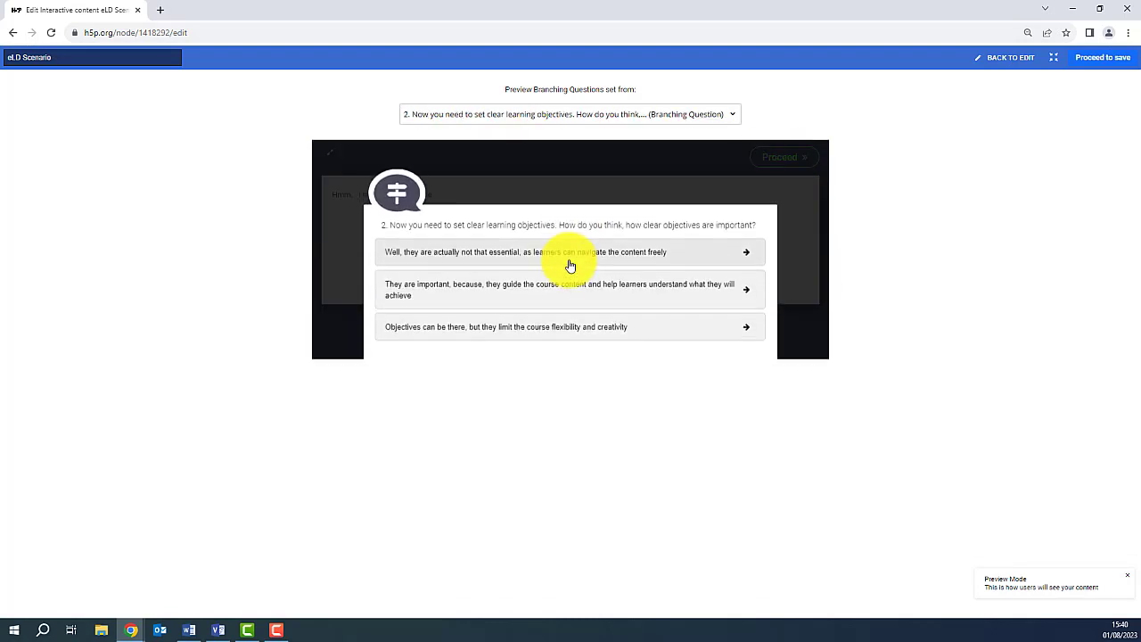
- In the preview, answer question 2 with the important-objectives alternative, try question 3's second alternative, and switch the preview to question 6
{"action": "left_click", "coordinate": [564, 283]}
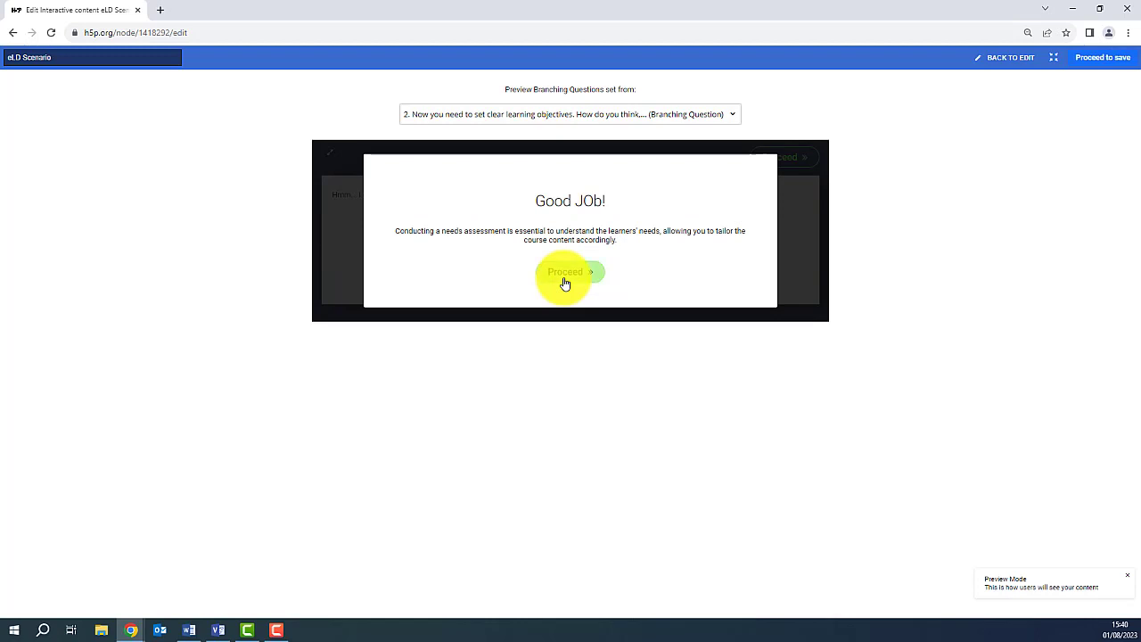
{"action": "left_click", "coordinate": [564, 282]}
{"action": "left_click", "coordinate": [540, 289]}
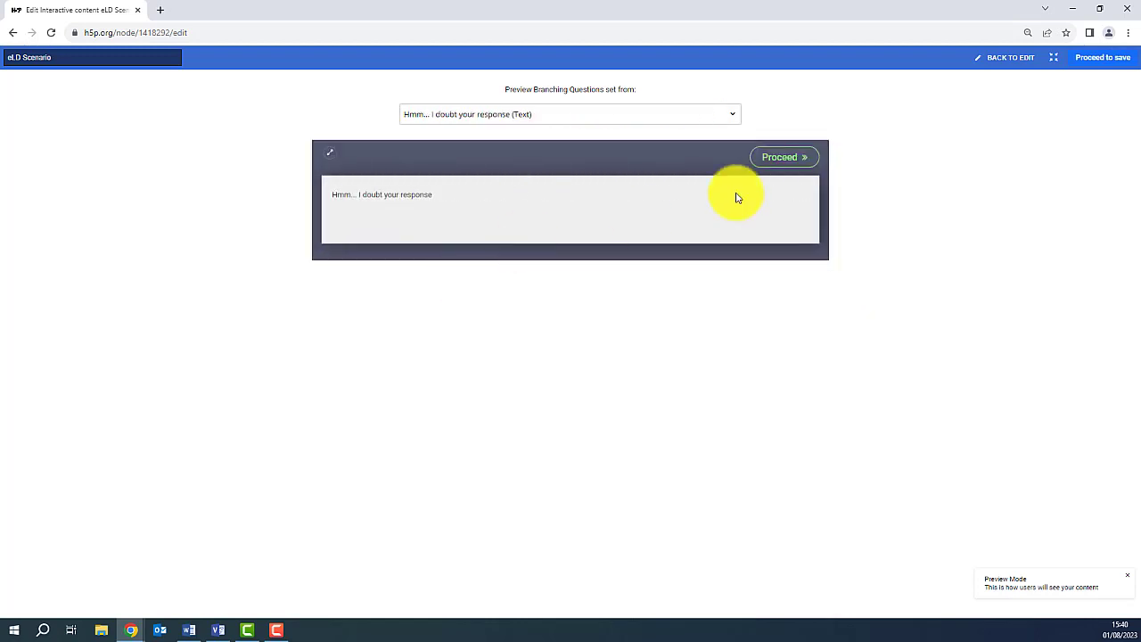
{"action": "left_click", "coordinate": [784, 157]}
{"action": "left_click", "coordinate": [499, 114]}
{"action": "left_click", "coordinate": [482, 214]}
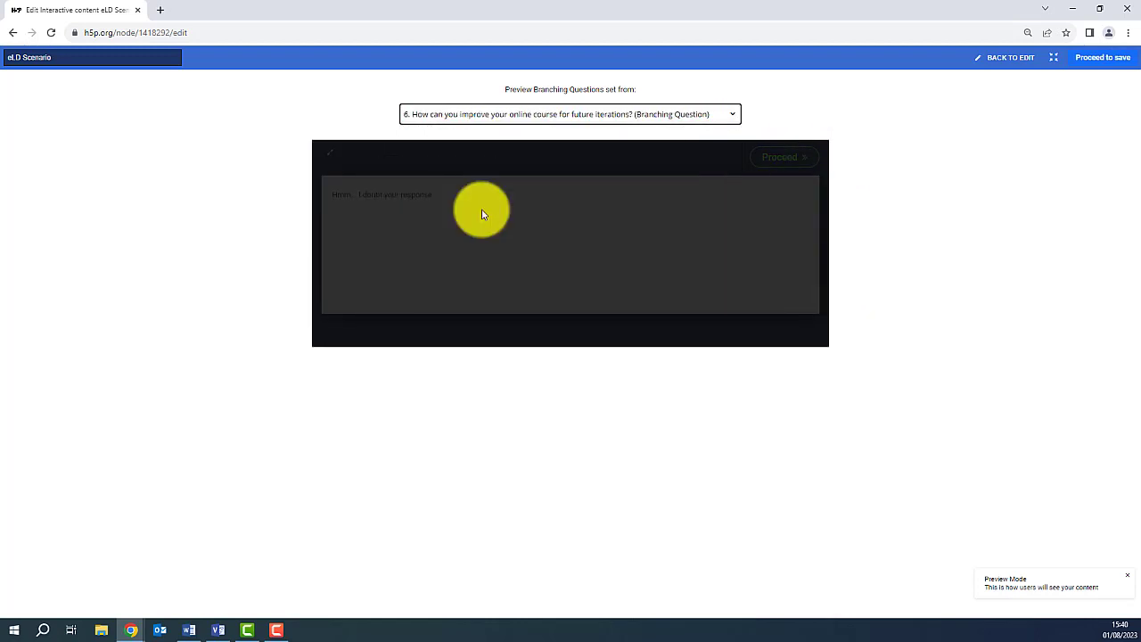
- In the preview, answer question 6 with the alternative that assumes the course is perfect, review the ending's feedback, and return to editing
{"action": "left_click", "coordinate": [434, 235]}
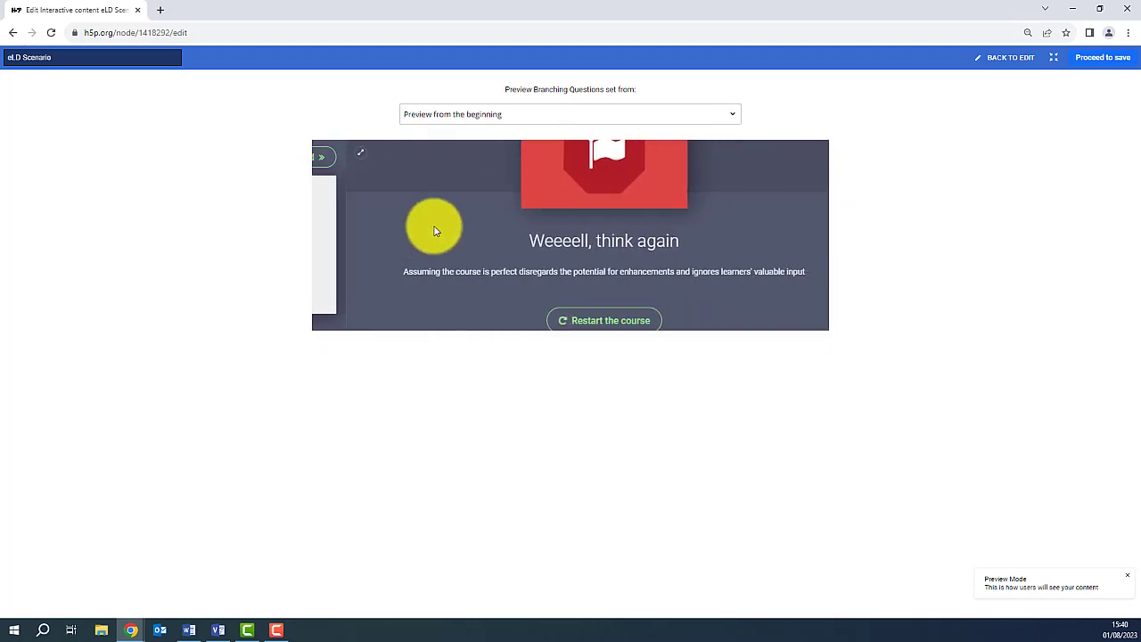
{"action": "left_click_drag", "start_coordinate": [495, 326], "coordinate": [772, 360]}
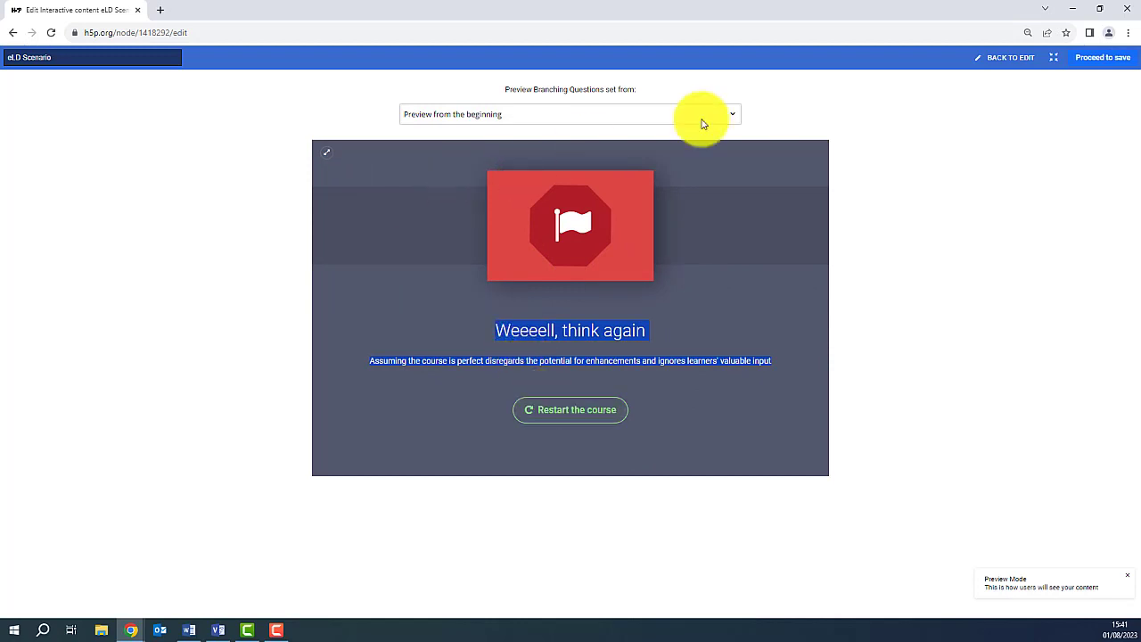
{"action": "left_click", "coordinate": [999, 61]}
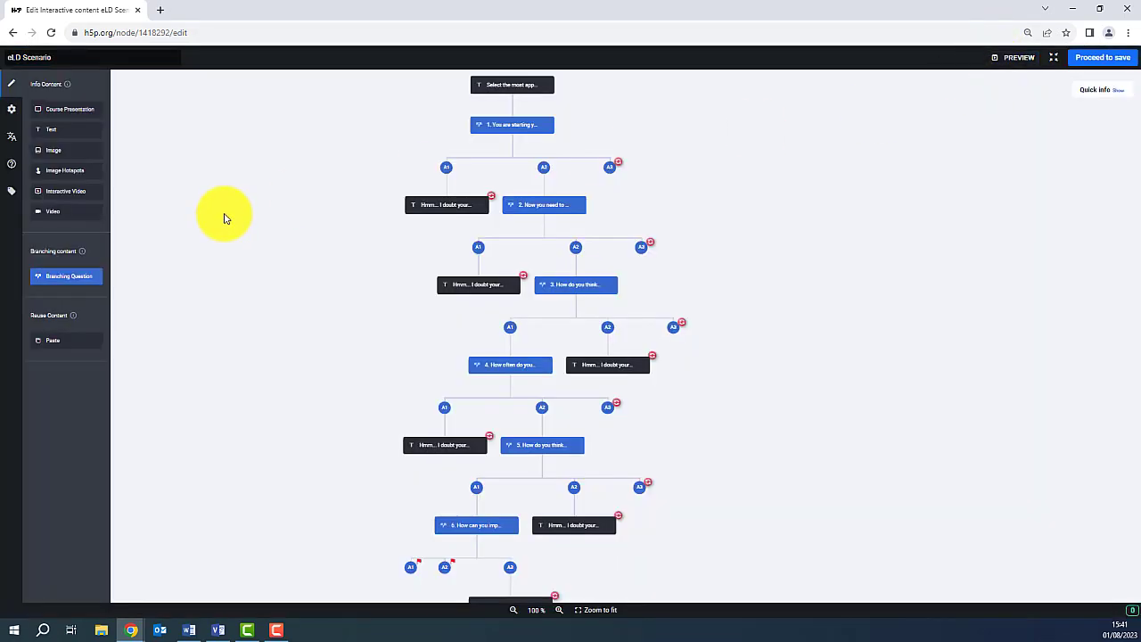
- Set the start screen's title to "Become an eLearning Designer: Developing Your Online Course" and its details to the welcome text on "Effective Classroom Management."
{"action": "left_click", "coordinate": [14, 111]}
{"action": "left_click", "coordinate": [77, 159]}
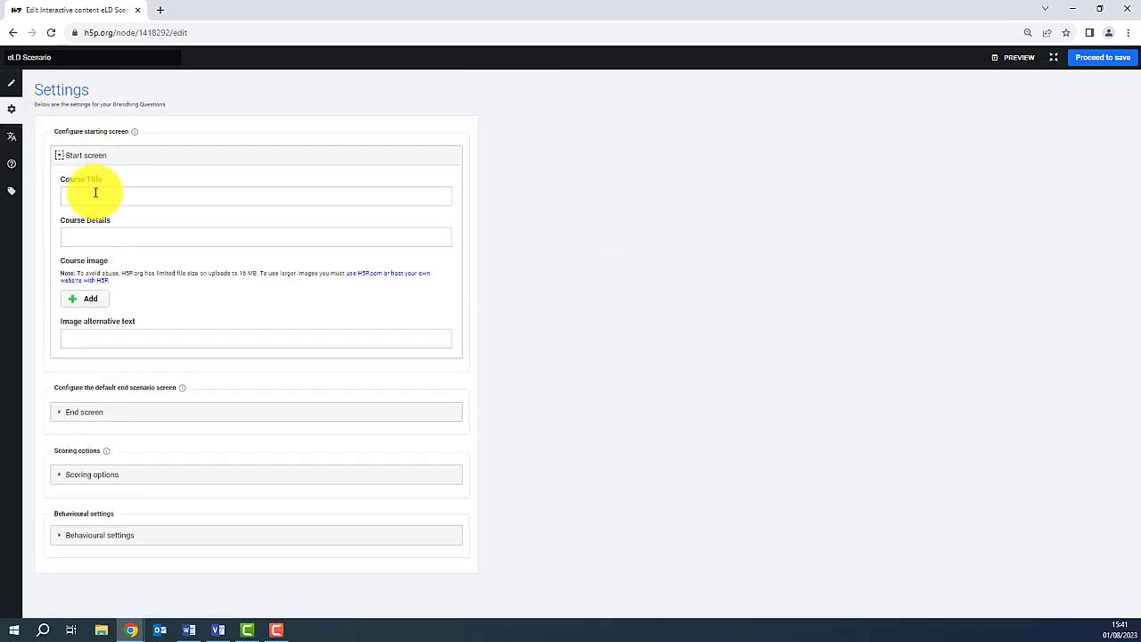
{"action": "left_click", "coordinate": [96, 194]}
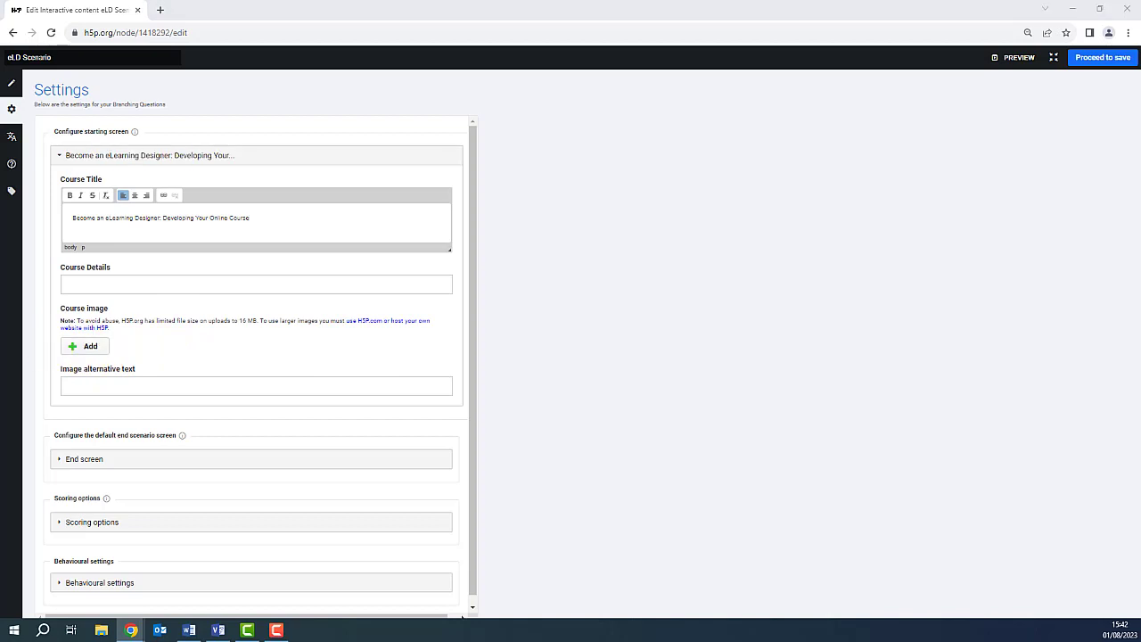
{"action": "left_click", "coordinate": [115, 284]}
{"action": "type", "text": "Welcome, aspiring eLearning designers! In this branching scenario, you will step into the shoes of an Instructional Designer and develop a draft for an online course on \"Effective Classroom Management.\" You will encounter various decisions throughout the scenario, and your goal is to select the most appropriate response to create a proper online course."}
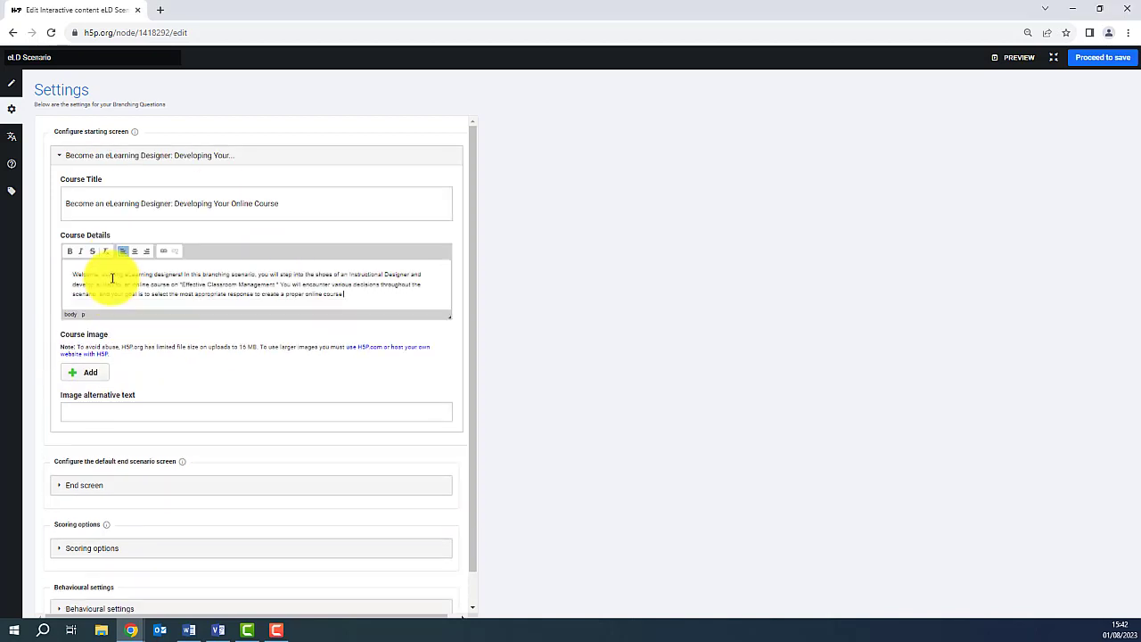
- Set the default end screen's title to "Congratulations!" and its text to the message about completing the branching scenario and drafting an "Effective Classroom Management" course
{"action": "scroll", "coordinate": [242, 342], "scroll_direction": "down", "scroll_amount": 1}
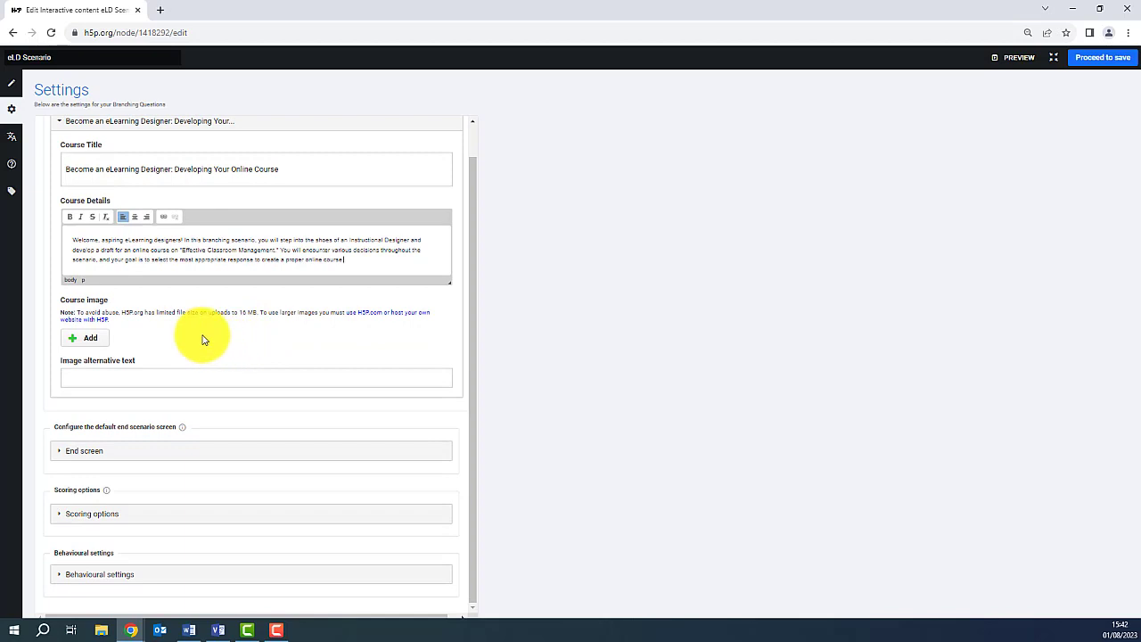
{"action": "left_click", "coordinate": [57, 453]}
{"action": "scroll", "coordinate": [435, 405], "scroll_direction": "down", "scroll_amount": 3}
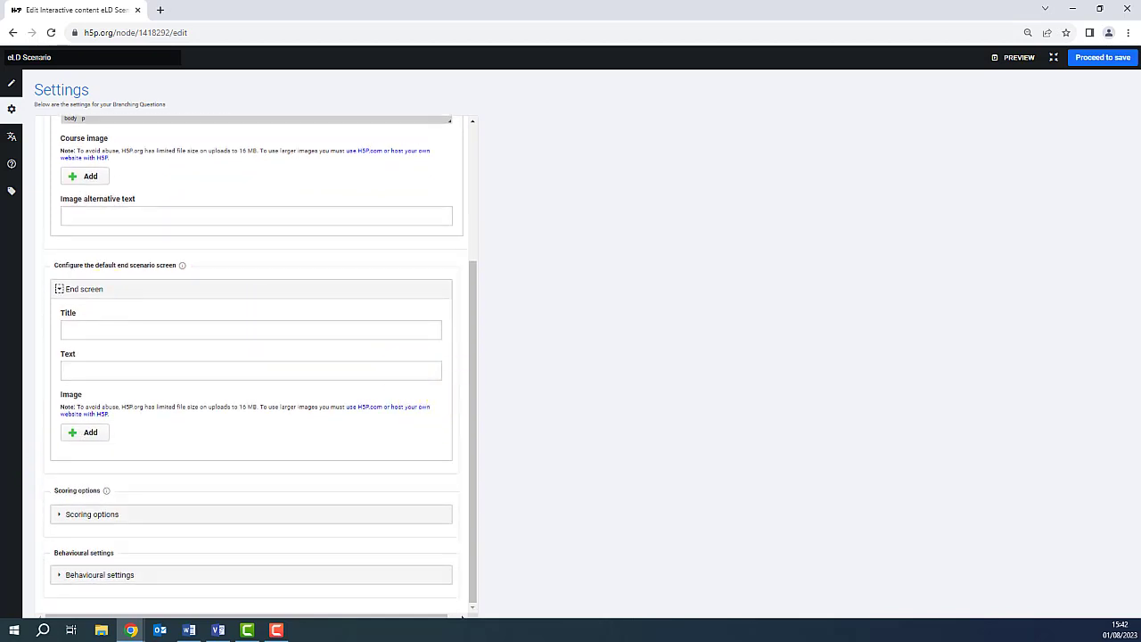
{"action": "left_click", "coordinate": [121, 330]}
{"action": "type", "text": "c"}
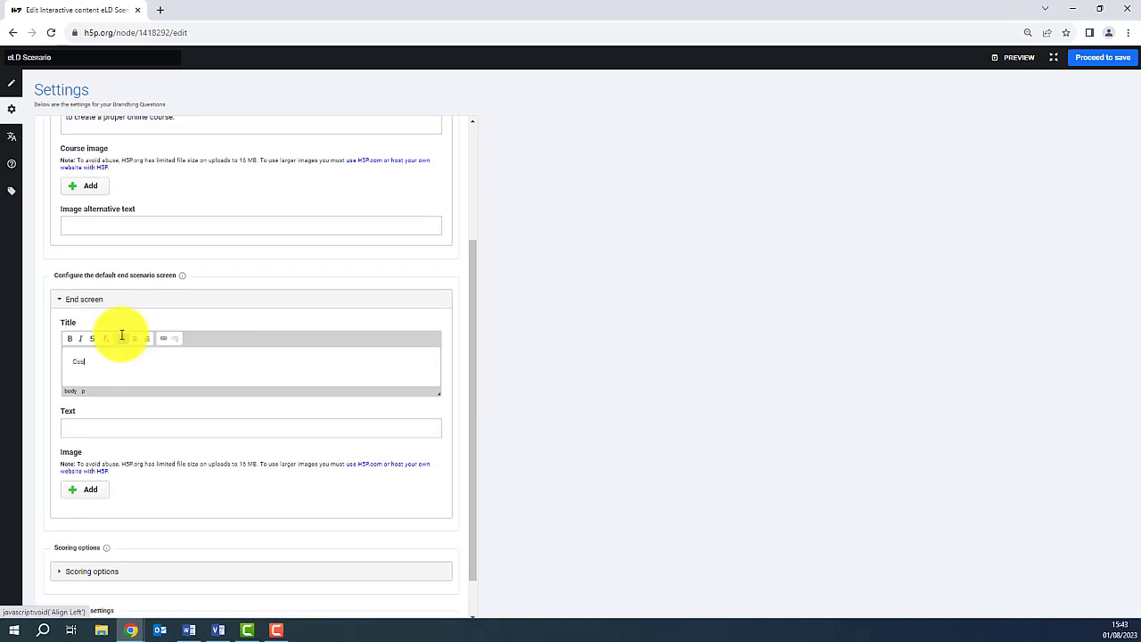
{"action": "type", "text": "ongratulations!"}
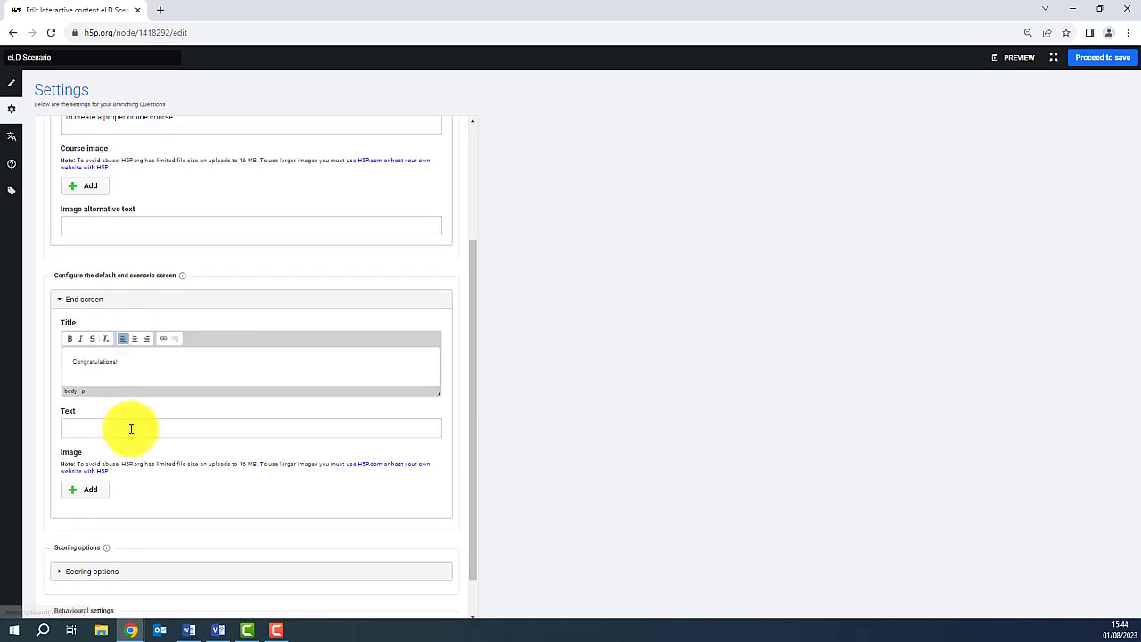
{"action": "left_click", "coordinate": [130, 428]}
{"action": "type", "text": "You have successfully completed the branching scenario and demonstrated your understanding of Instructional Design principles. By selecting the most appropriate responses, you have developed a proper draft for an online course on \"Effective Classroom Management.\""}
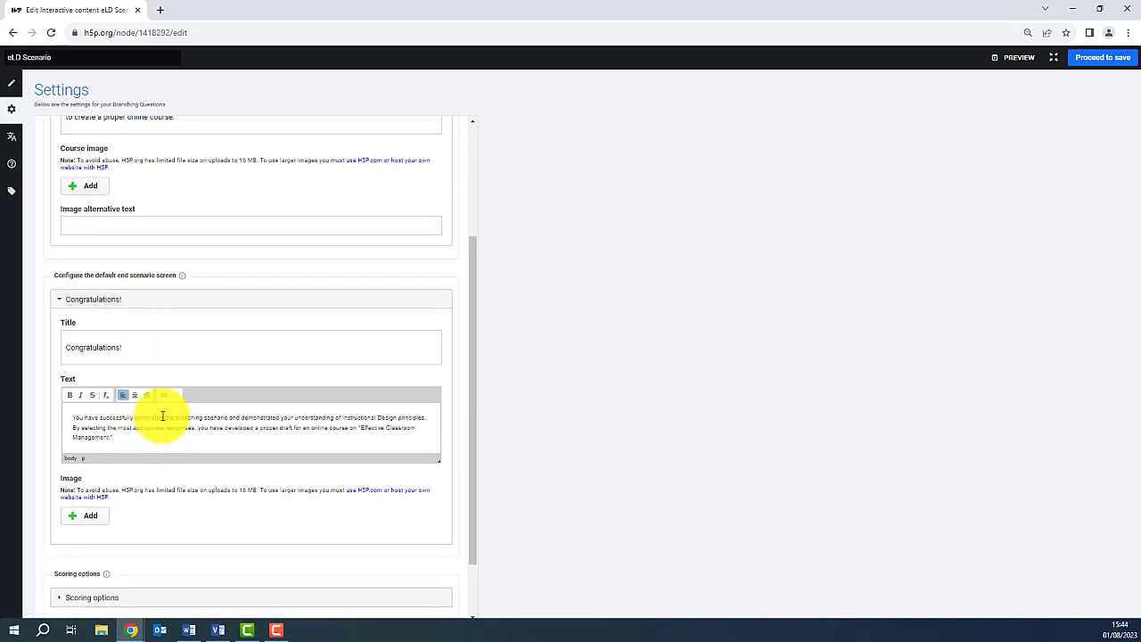
{"action": "scroll", "coordinate": [166, 419], "scroll_direction": "down", "scroll_amount": 1}
{"action": "scroll", "coordinate": [161, 419], "scroll_direction": "up", "scroll_amount": 3}
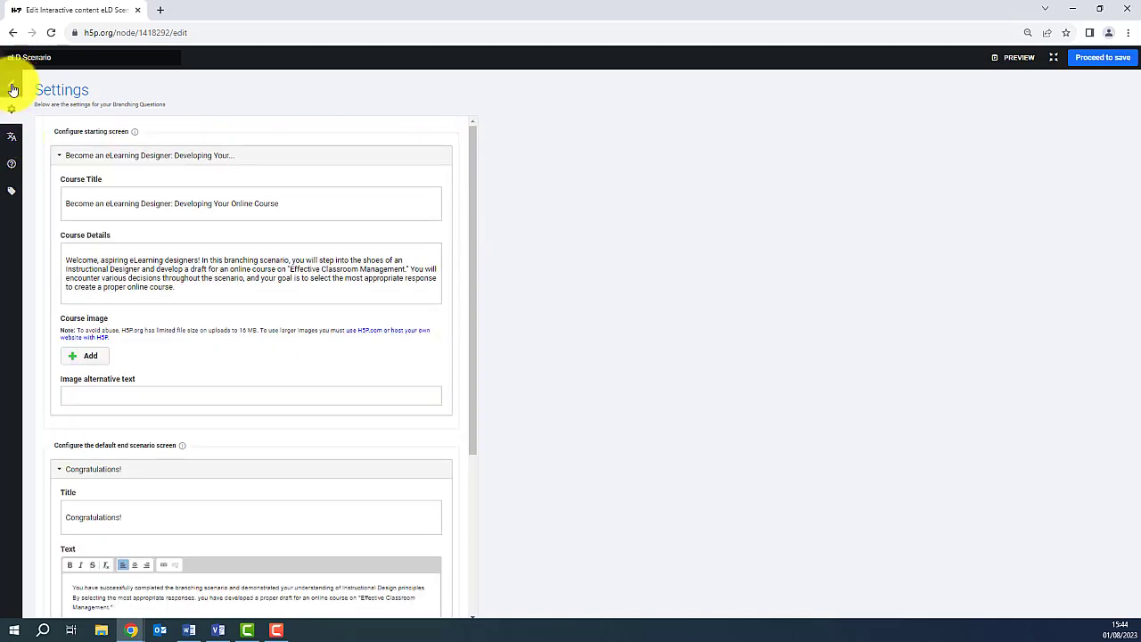
{"action": "double_click", "coordinate": [65, 180]}
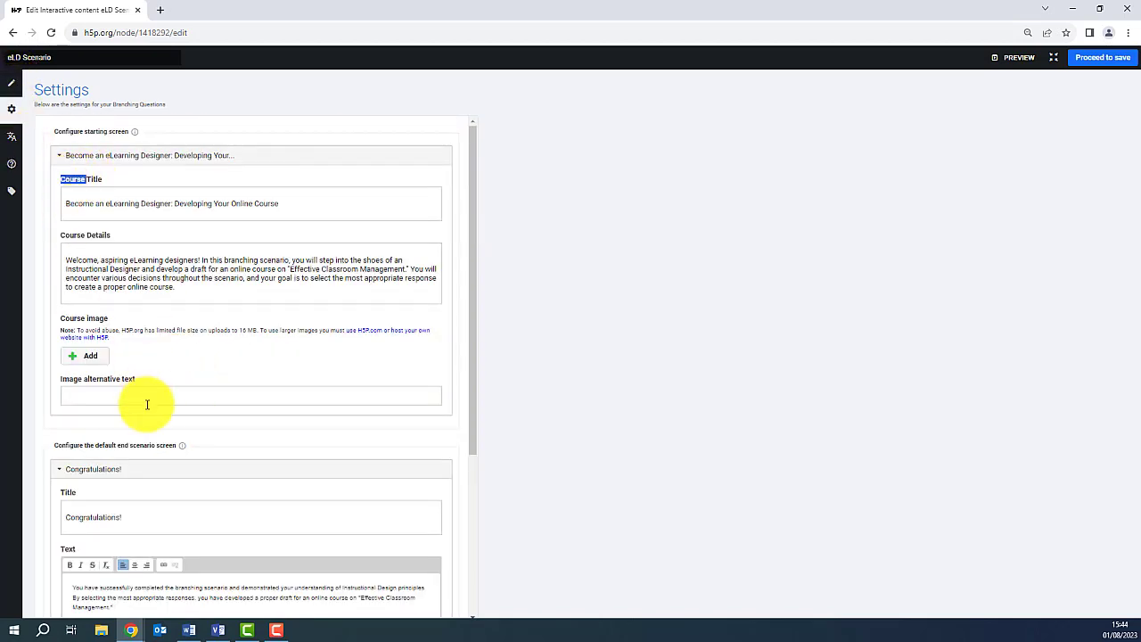
{"action": "double_click", "coordinate": [77, 321]}
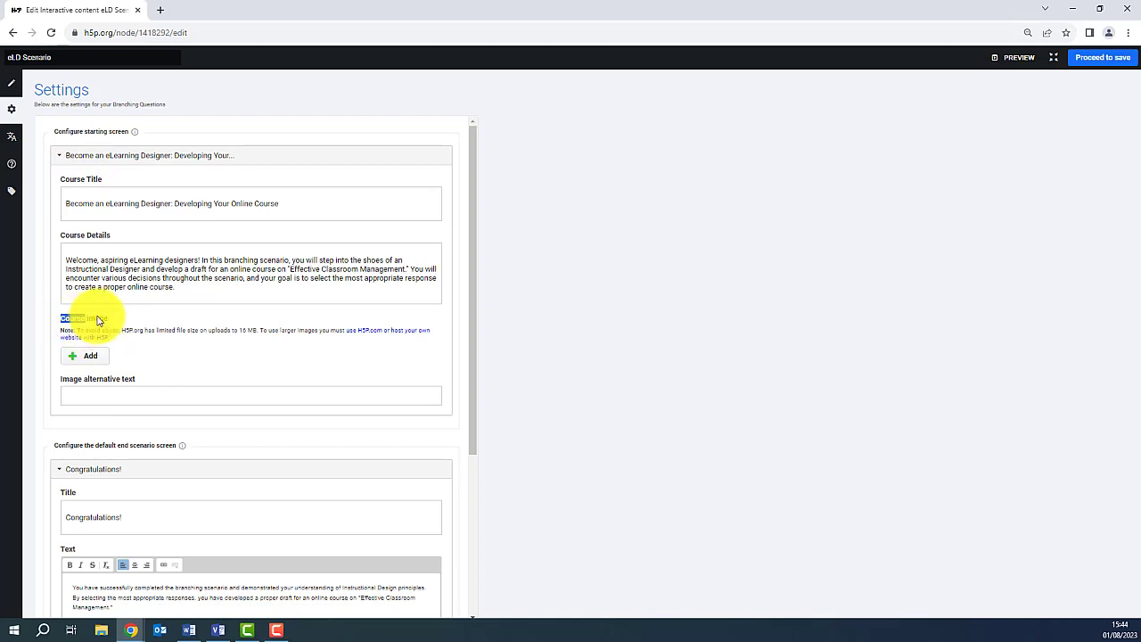
- Change the start screen button text to "Start the scenario" and the end screen button text to "Restart the scenario", and save the content
{"action": "left_click", "coordinate": [9, 141]}
{"action": "left_click", "coordinate": [49, 162]}
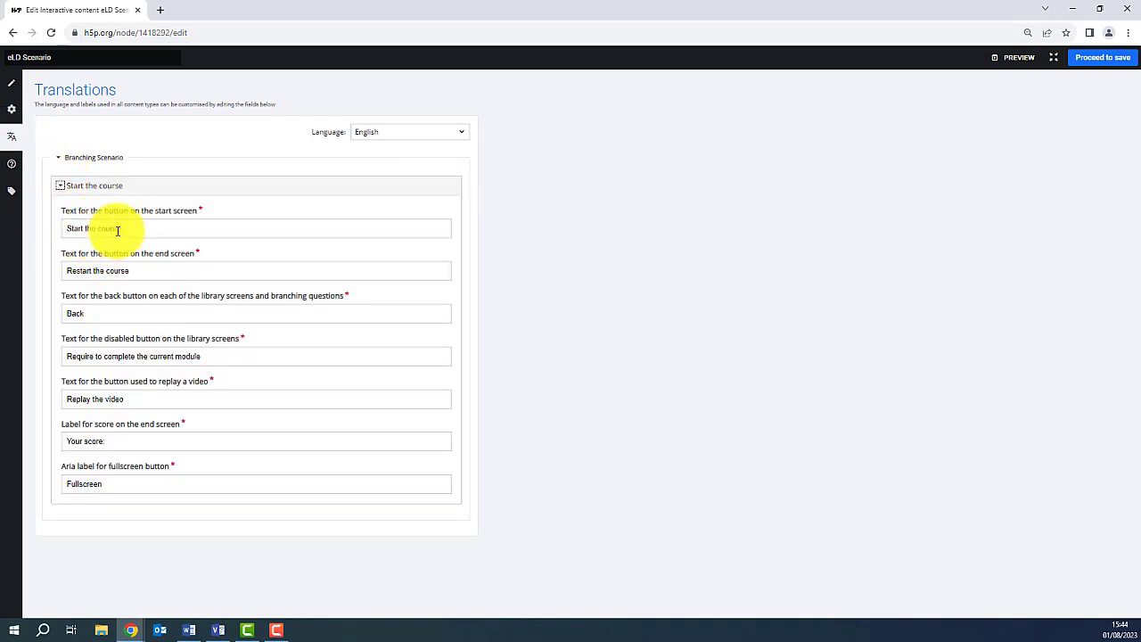
{"action": "left_click_drag", "start_coordinate": [121, 228], "coordinate": [108, 228]}
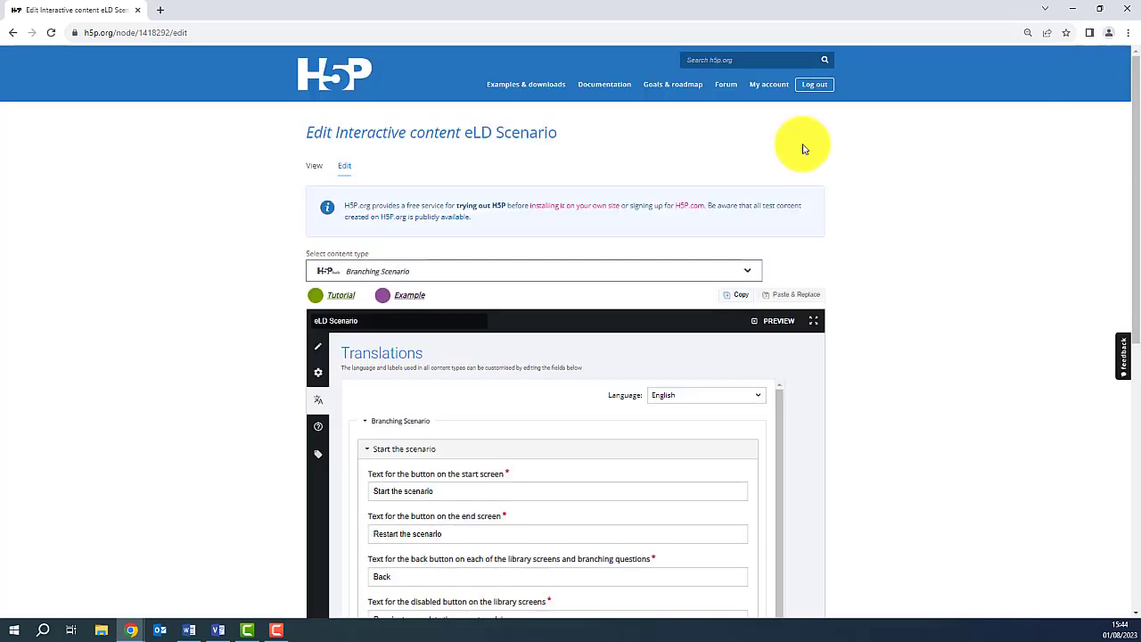
{"action": "scroll", "coordinate": [537, 255], "scroll_direction": "down", "scroll_amount": 5}
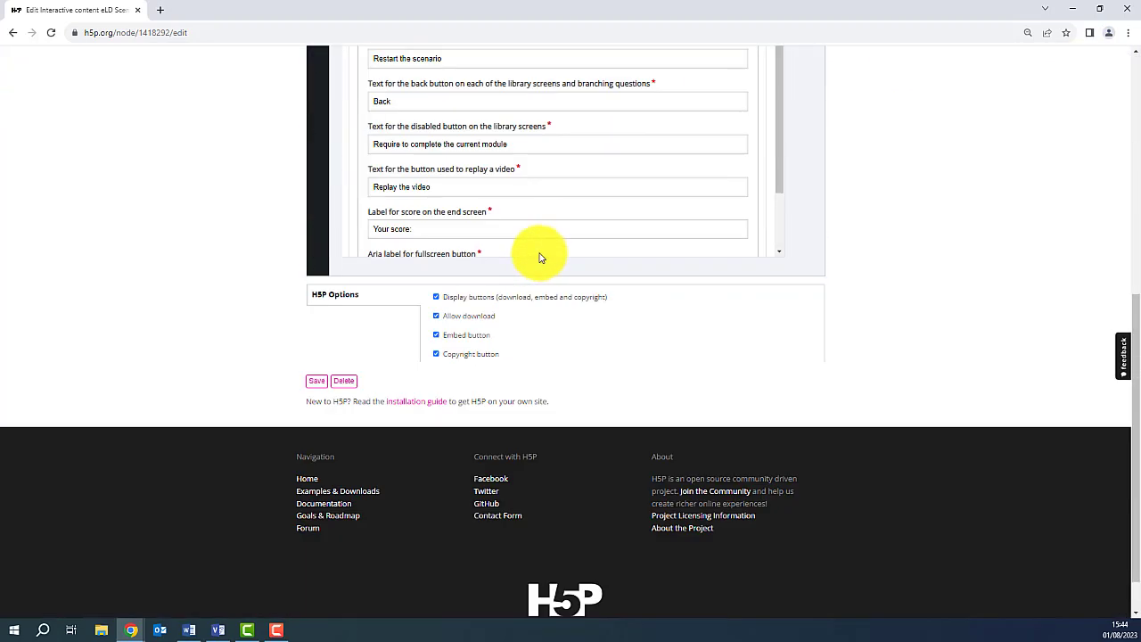
{"action": "left_click", "coordinate": [315, 383]}
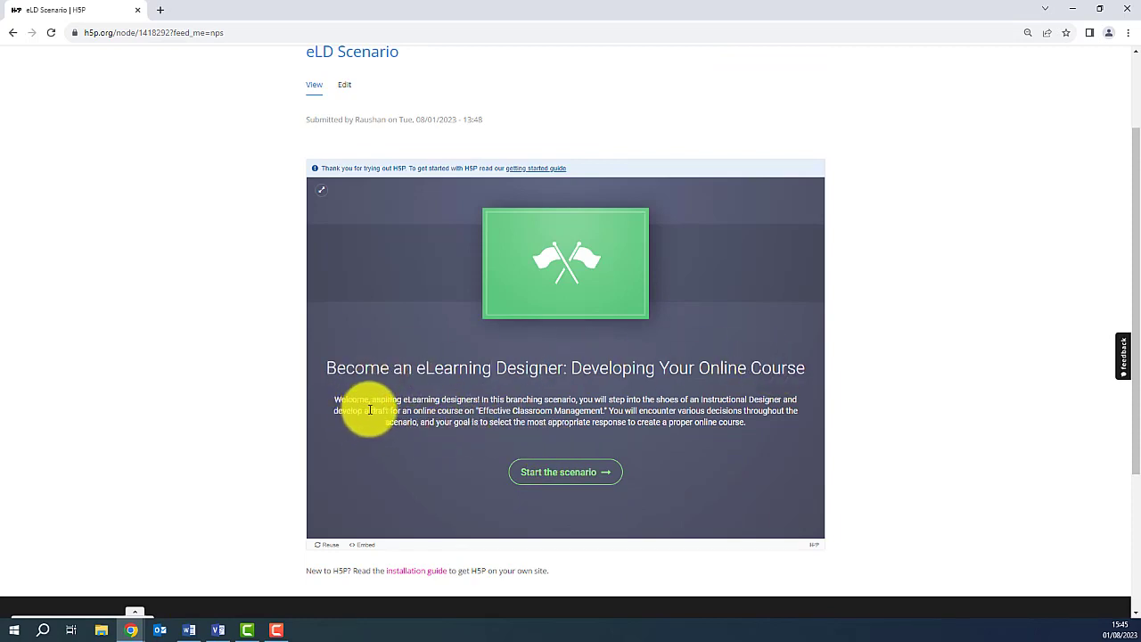
- Play the saved scenario, answering question 2 with the important-objectives alternative, and in the preview proceed past the "Congrats!" text to the end screen
{"action": "left_click", "coordinate": [538, 471]}
{"action": "scroll", "coordinate": [772, 382], "scroll_direction": "up", "scroll_amount": 3}
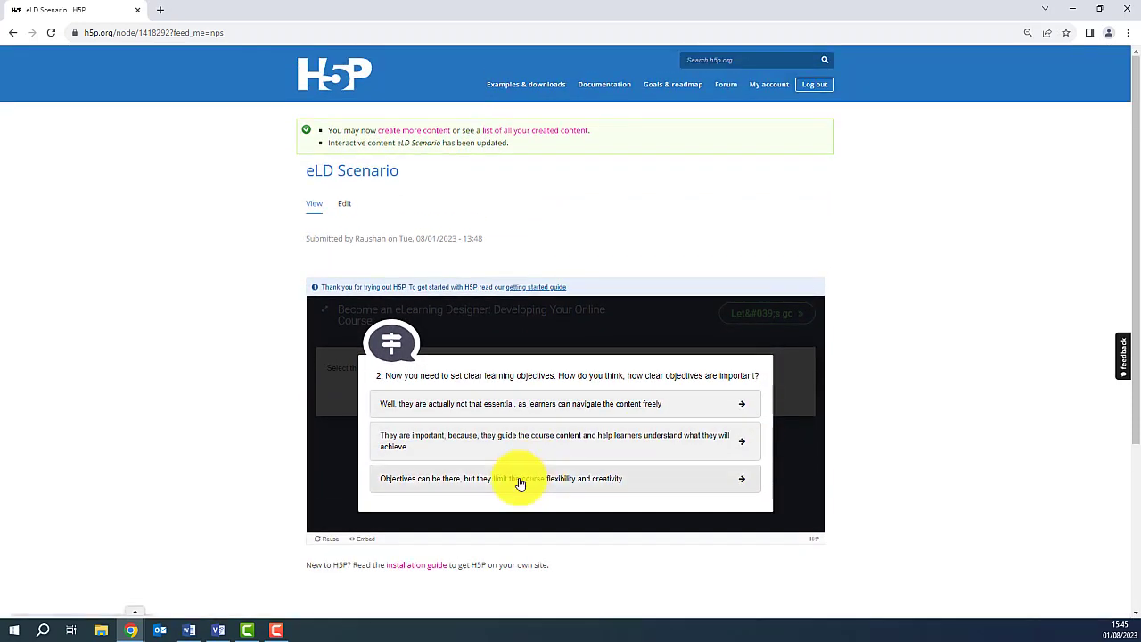
{"action": "left_click", "coordinate": [468, 446]}
{"action": "left_click", "coordinate": [554, 421]}
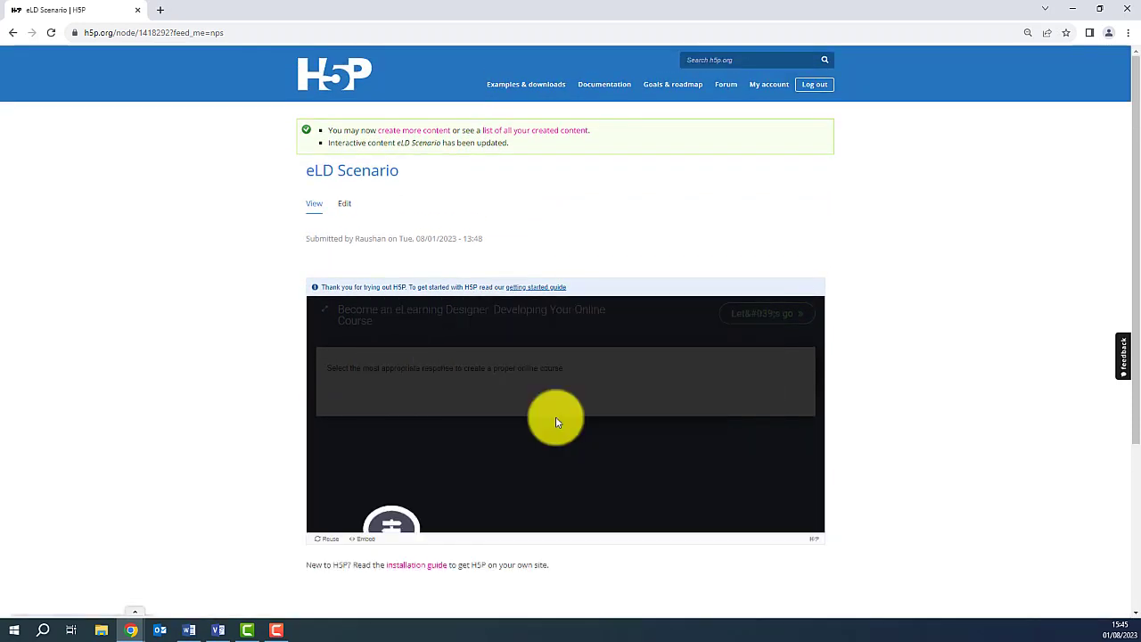
{"action": "left_click", "coordinate": [617, 489]}
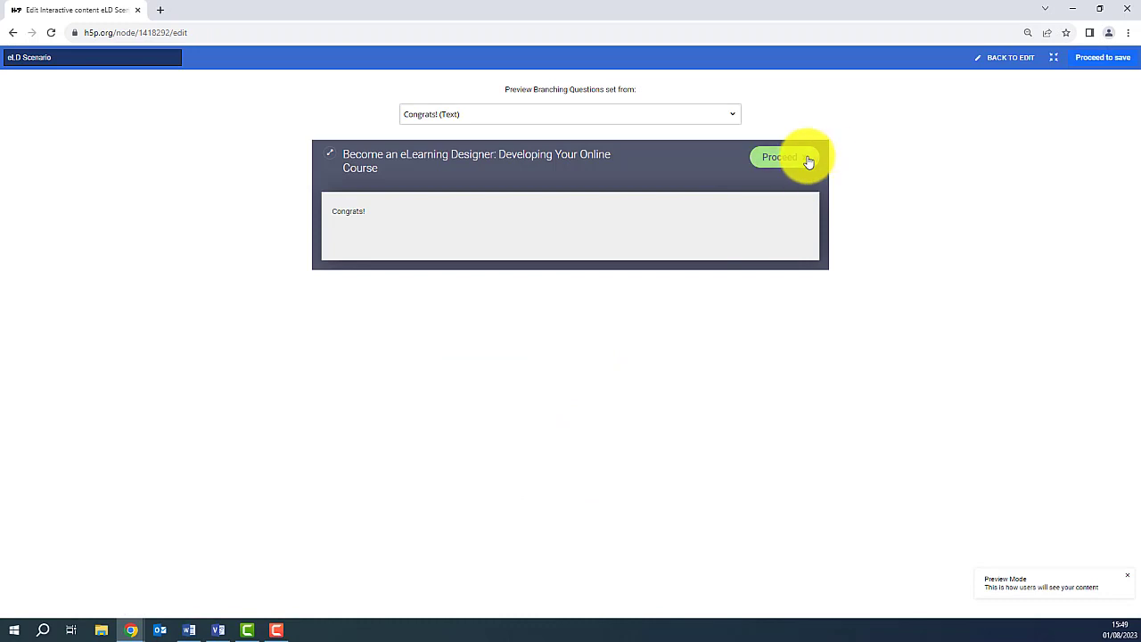
{"action": "left_click", "coordinate": [809, 160]}
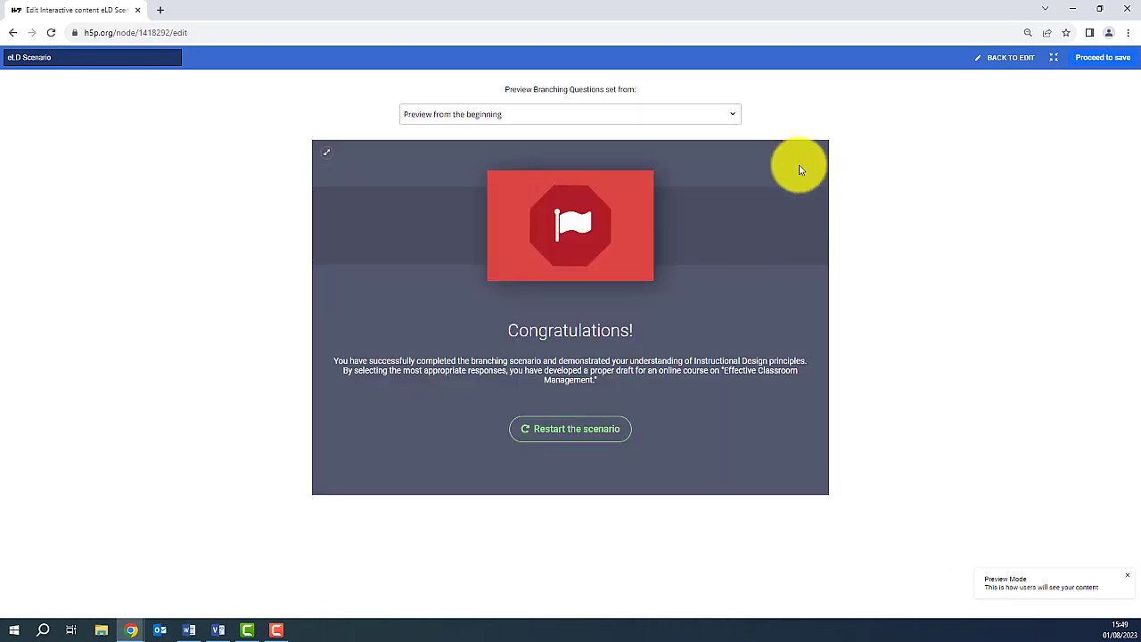